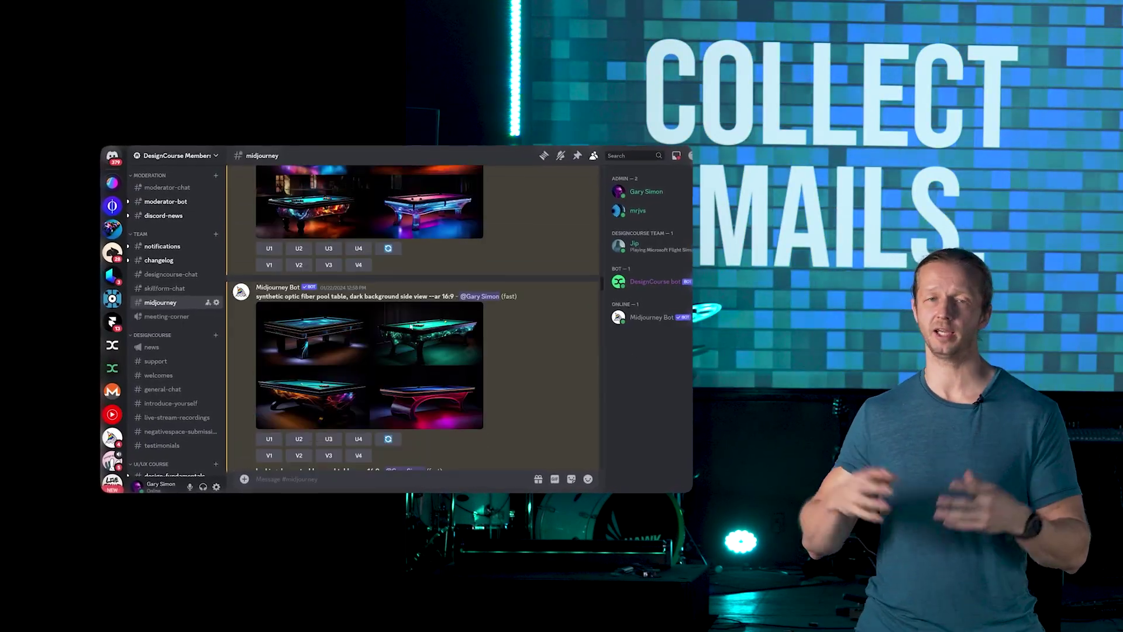
- Scroll the #midjourney results and highlight the light-rays pool table prompt up to 'dark background'
{"action": "scroll", "coordinate": [407, 333], "scroll_direction": "up", "scroll_amount": 5}
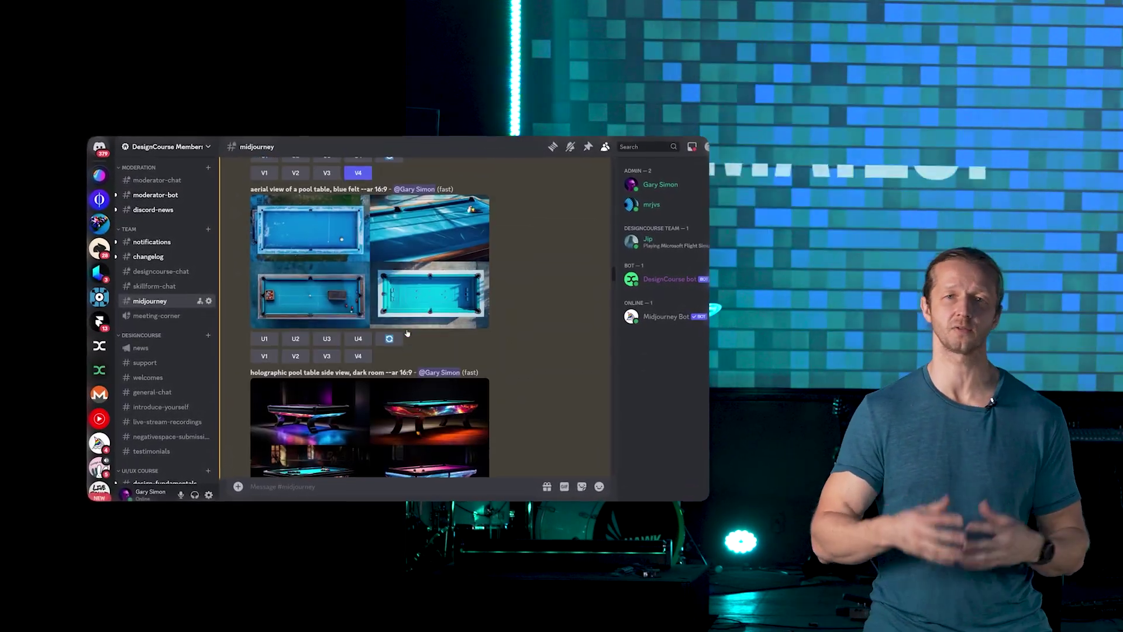
{"action": "scroll", "coordinate": [407, 333], "scroll_direction": "down", "scroll_amount": 4}
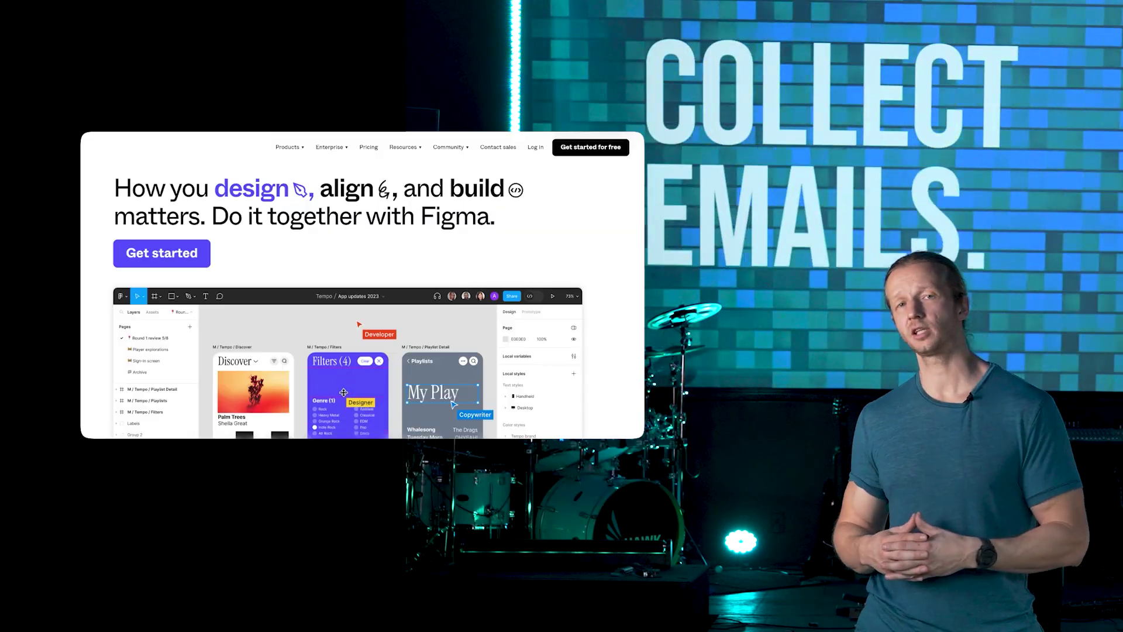
{"action": "scroll", "coordinate": [363, 285], "scroll_direction": "down", "scroll_amount": 10}
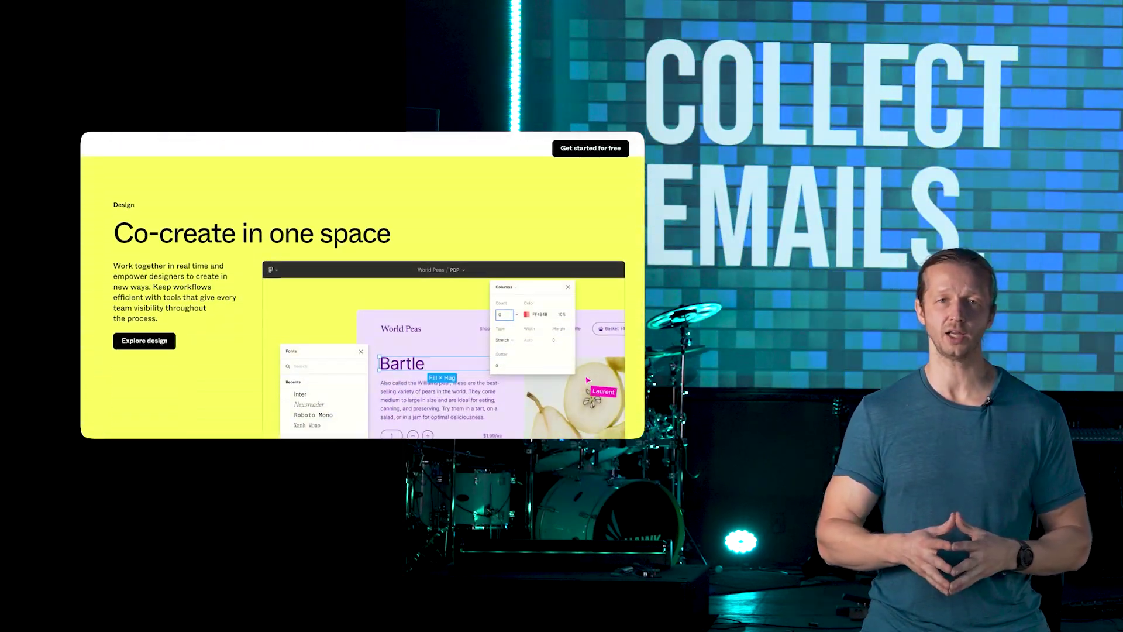
{"action": "scroll", "coordinate": [362, 285], "scroll_direction": "down", "scroll_amount": 15}
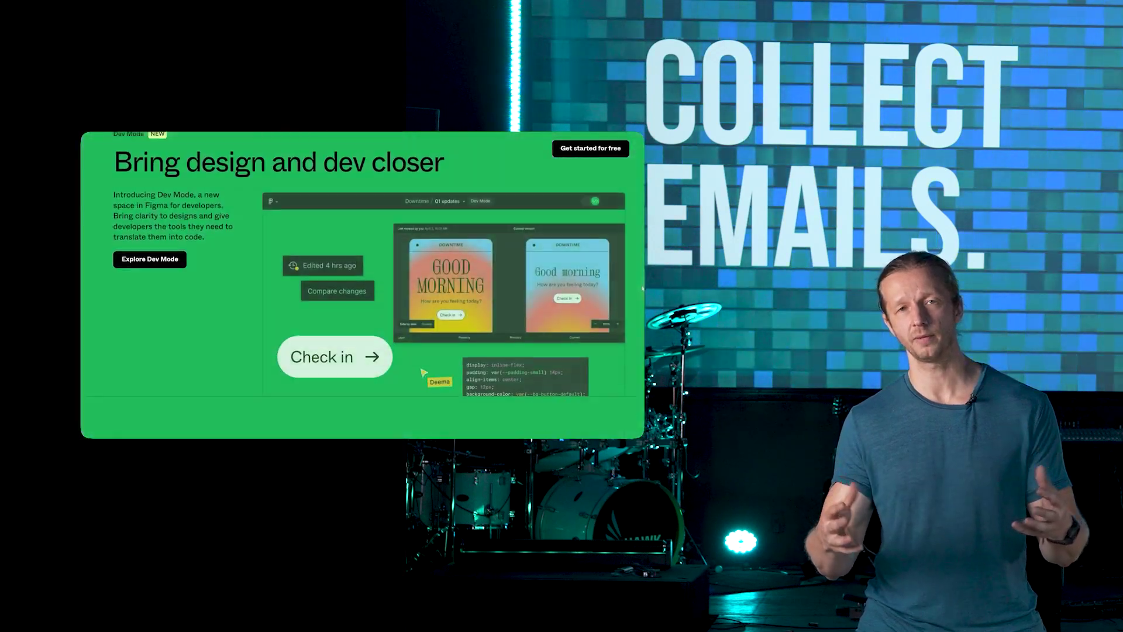
{"action": "scroll", "coordinate": [363, 285], "scroll_direction": "down", "scroll_amount": 5}
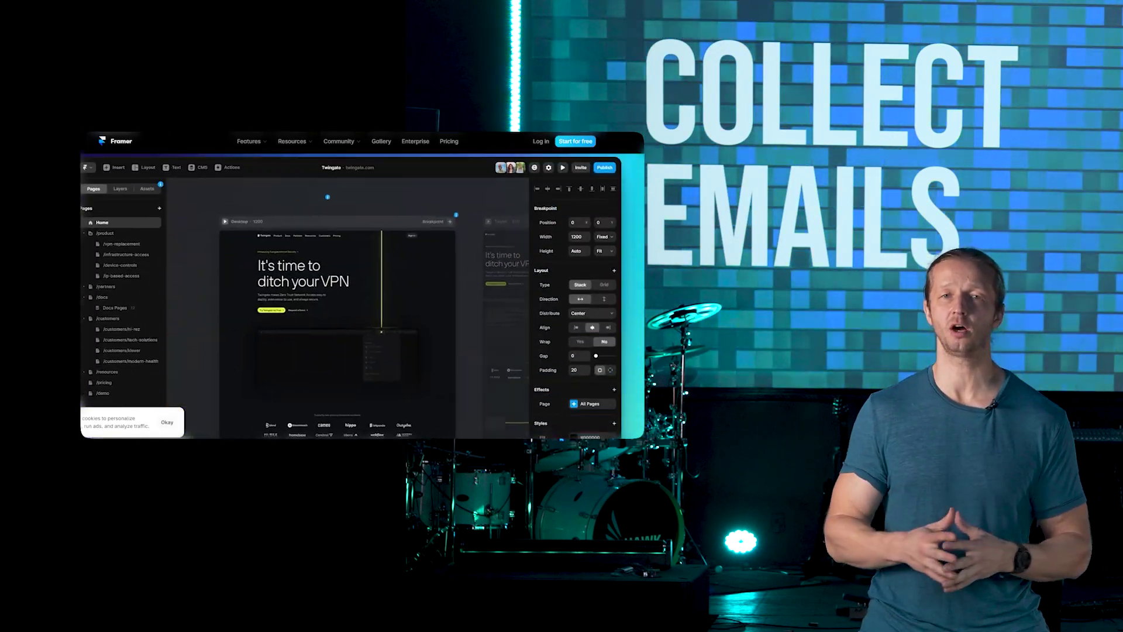
{"action": "scroll", "coordinate": [363, 285], "scroll_direction": "down", "scroll_amount": 6}
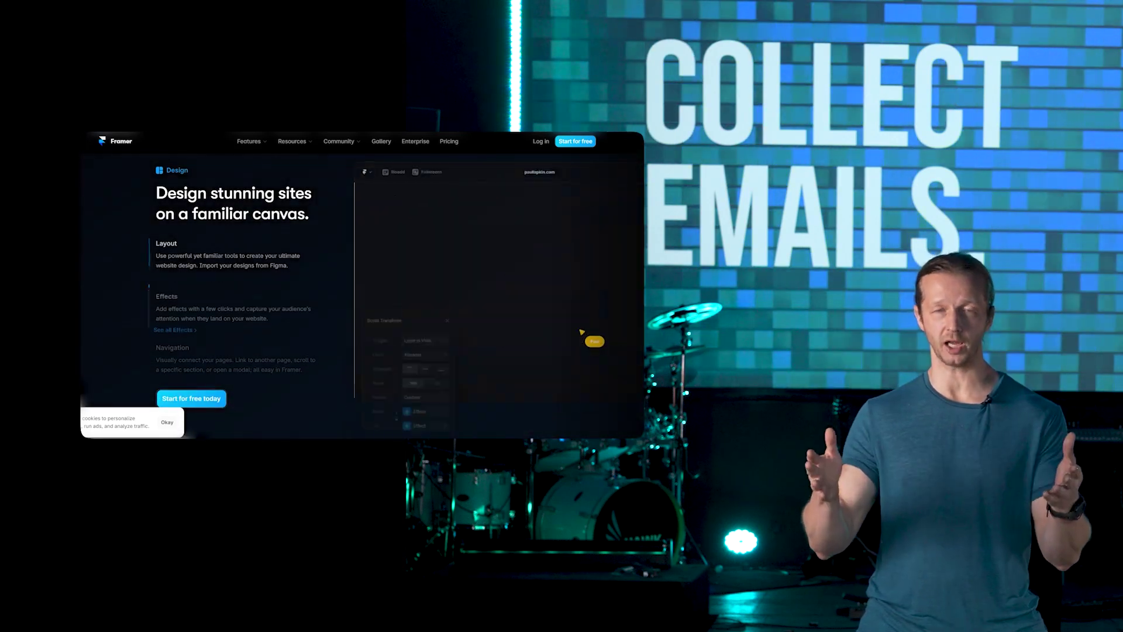
{"action": "scroll", "coordinate": [362, 285], "scroll_direction": "down", "scroll_amount": 15}
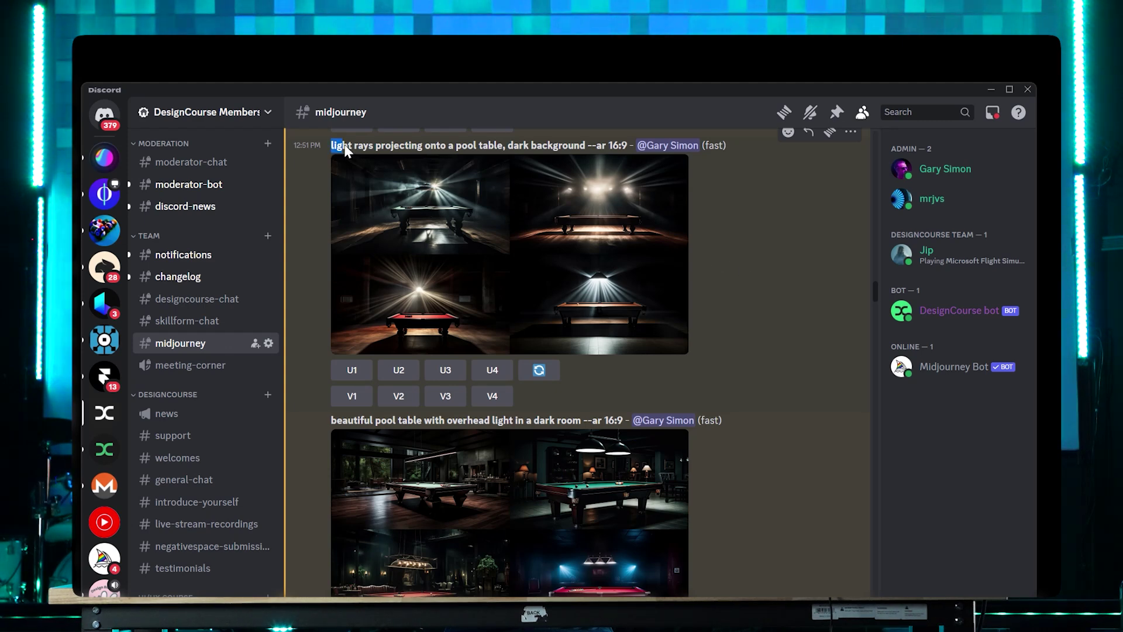
{"action": "left_click_drag", "start_coordinate": [330, 147], "coordinate": [448, 145]}
{"action": "left_click_drag", "start_coordinate": [561, 149], "coordinate": [588, 145]}
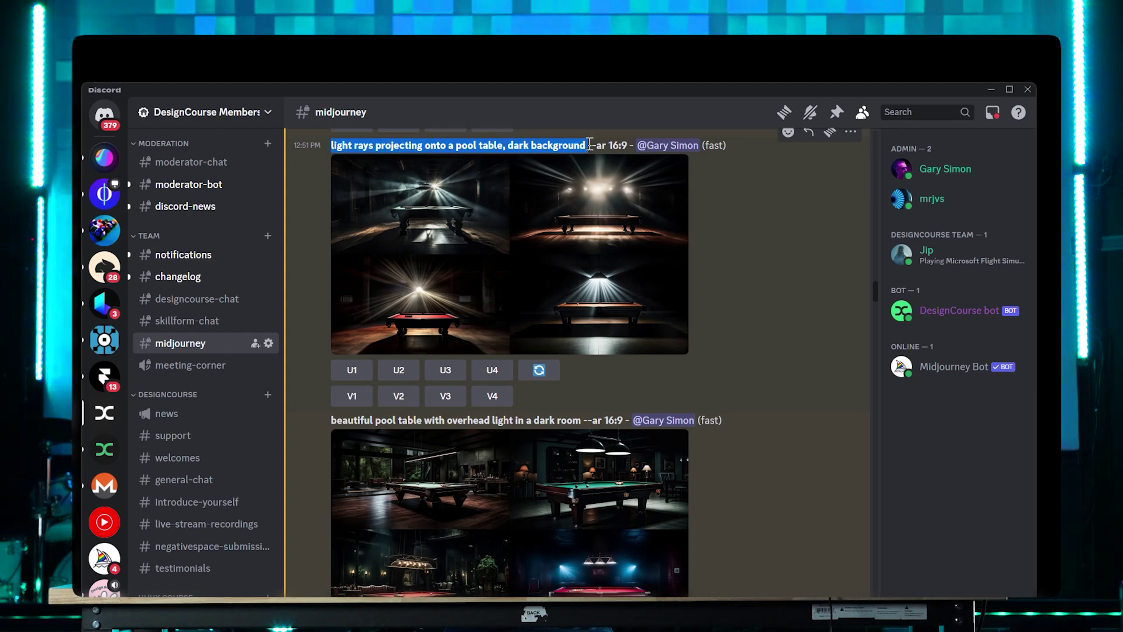
{"action": "left_click", "coordinate": [589, 143]}
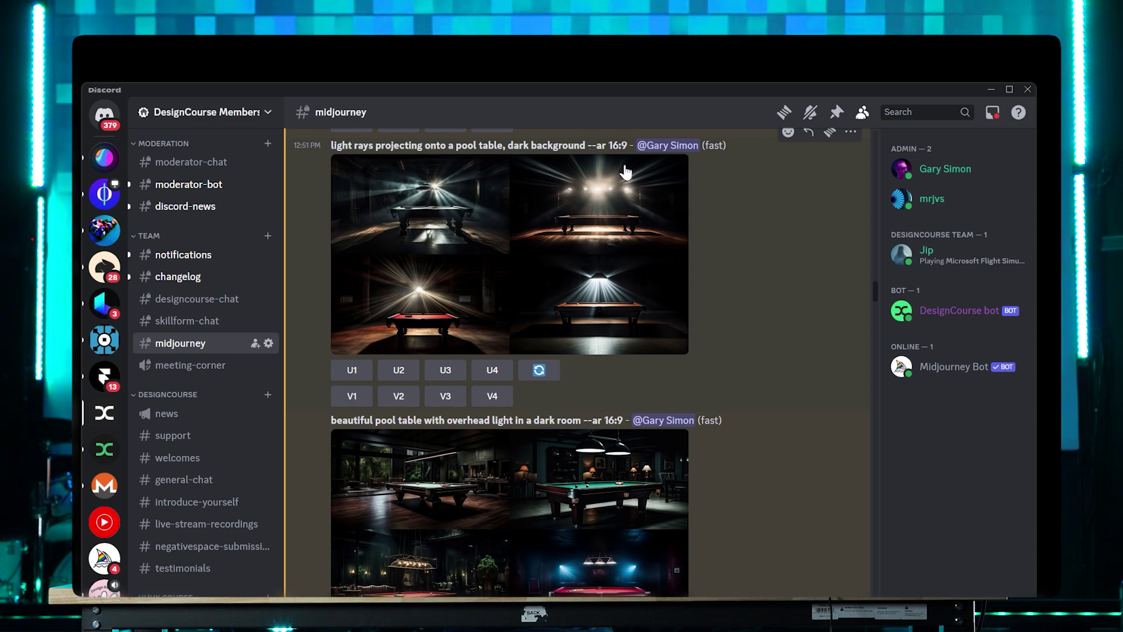
- Enlarge and close the light-rays, overhead-light and holographic pool table image grids
{"action": "left_click", "coordinate": [484, 232]}
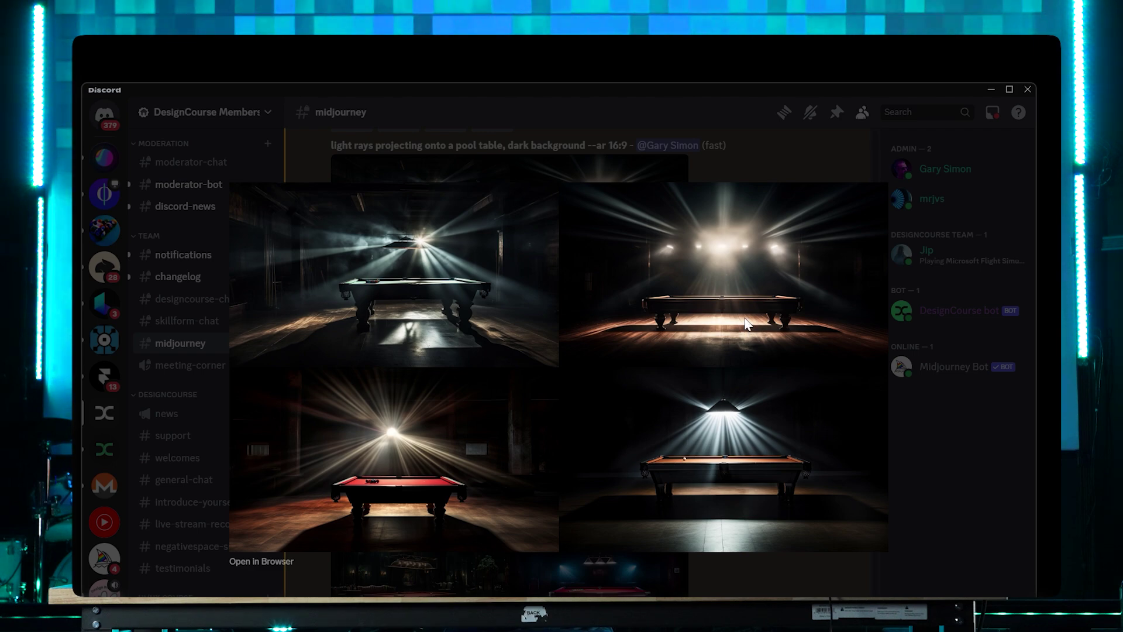
{"action": "left_click", "coordinate": [729, 184]}
{"action": "scroll", "coordinate": [761, 269], "scroll_direction": "down", "scroll_amount": 4}
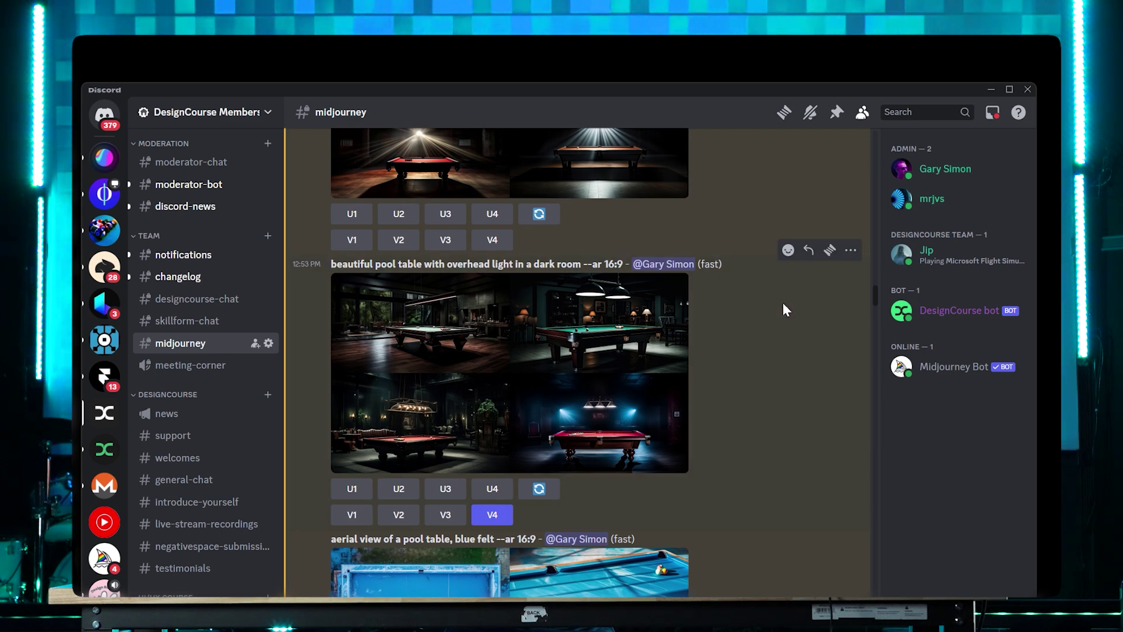
{"action": "scroll", "coordinate": [759, 351], "scroll_direction": "down", "scroll_amount": 2}
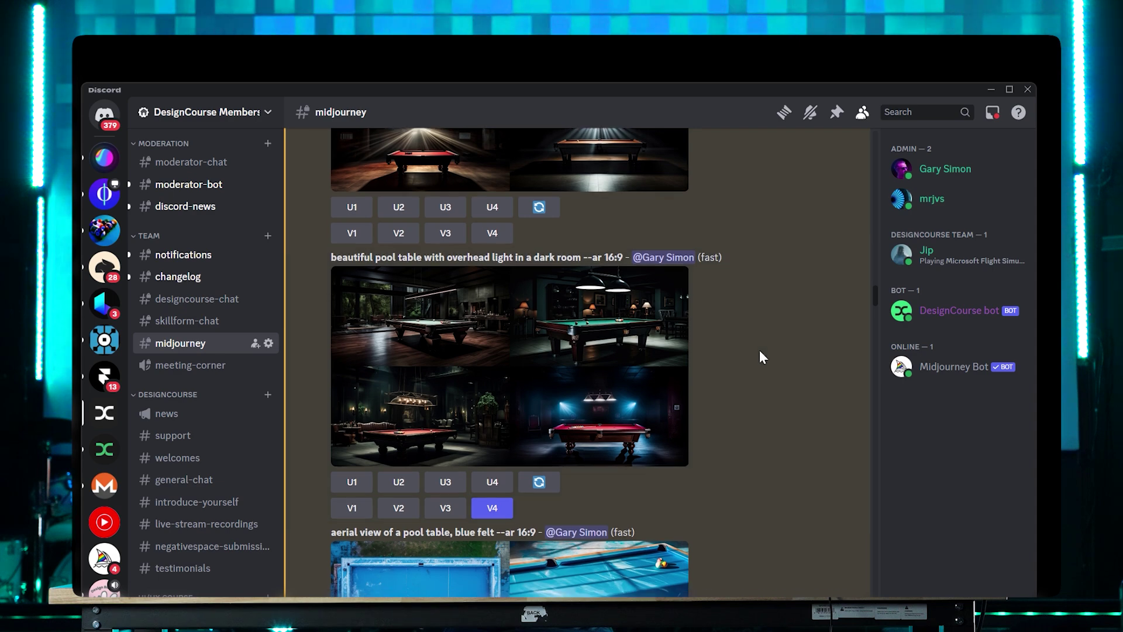
{"action": "left_click", "coordinate": [602, 328]}
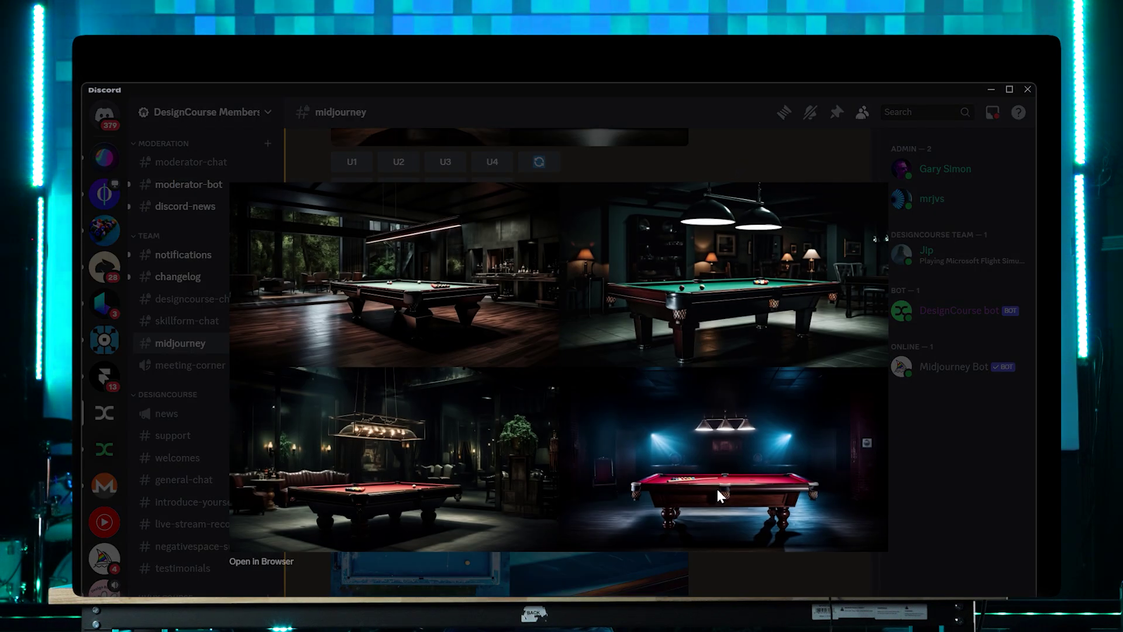
{"action": "left_click", "coordinate": [707, 174]}
{"action": "scroll", "coordinate": [709, 360], "scroll_direction": "down", "scroll_amount": 5}
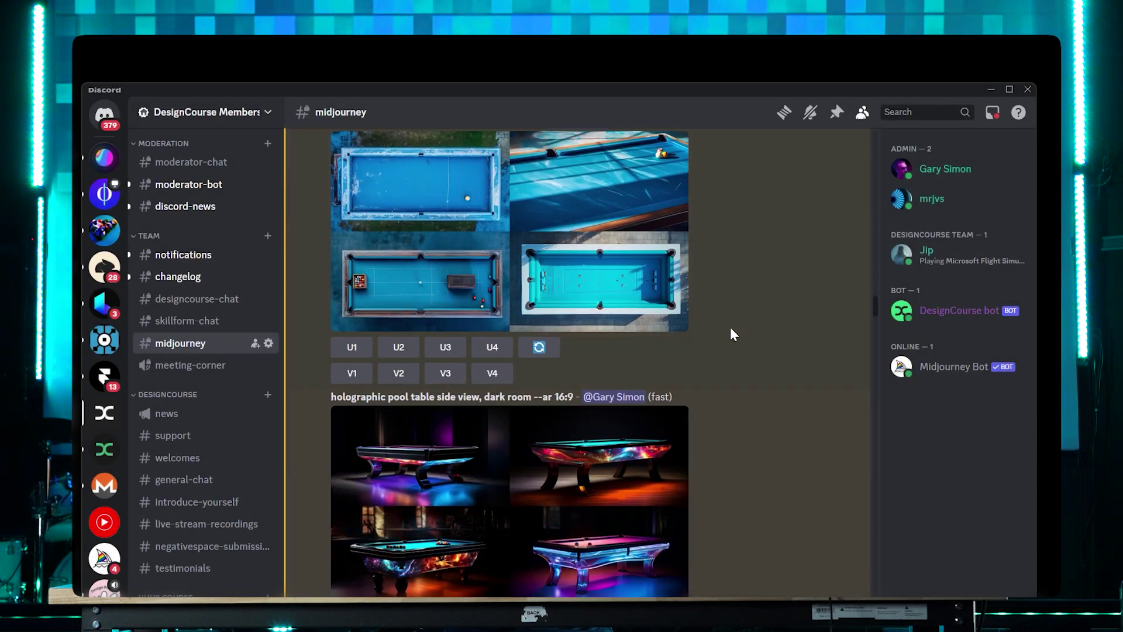
{"action": "scroll", "coordinate": [422, 234], "scroll_direction": "down", "scroll_amount": 5}
{"action": "left_click", "coordinate": [526, 298]}
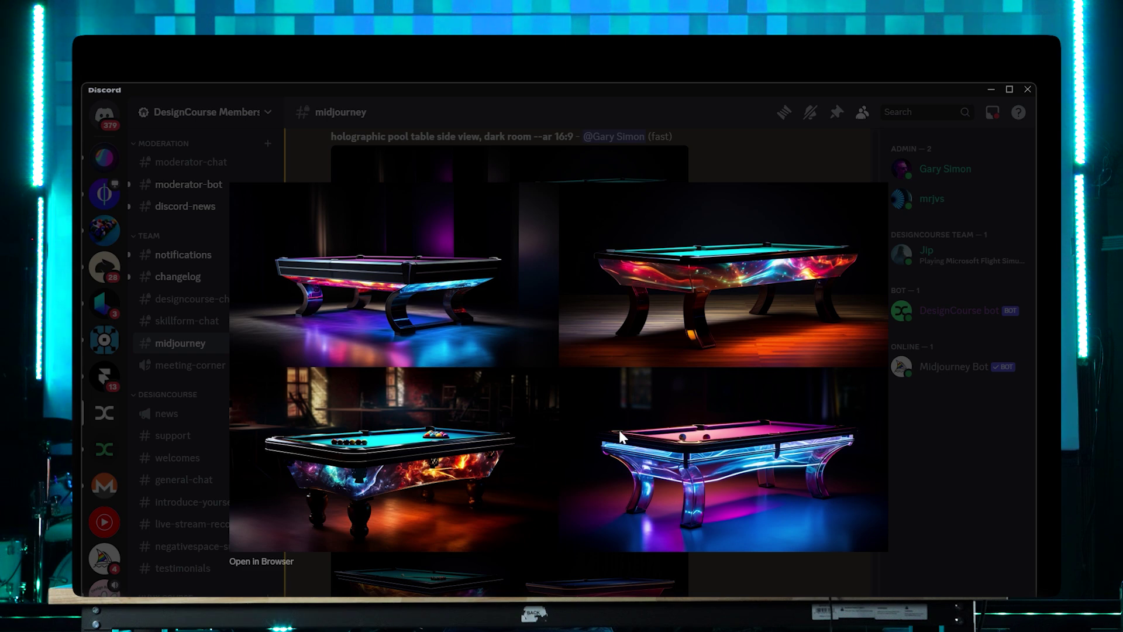
{"action": "left_click", "coordinate": [672, 164]}
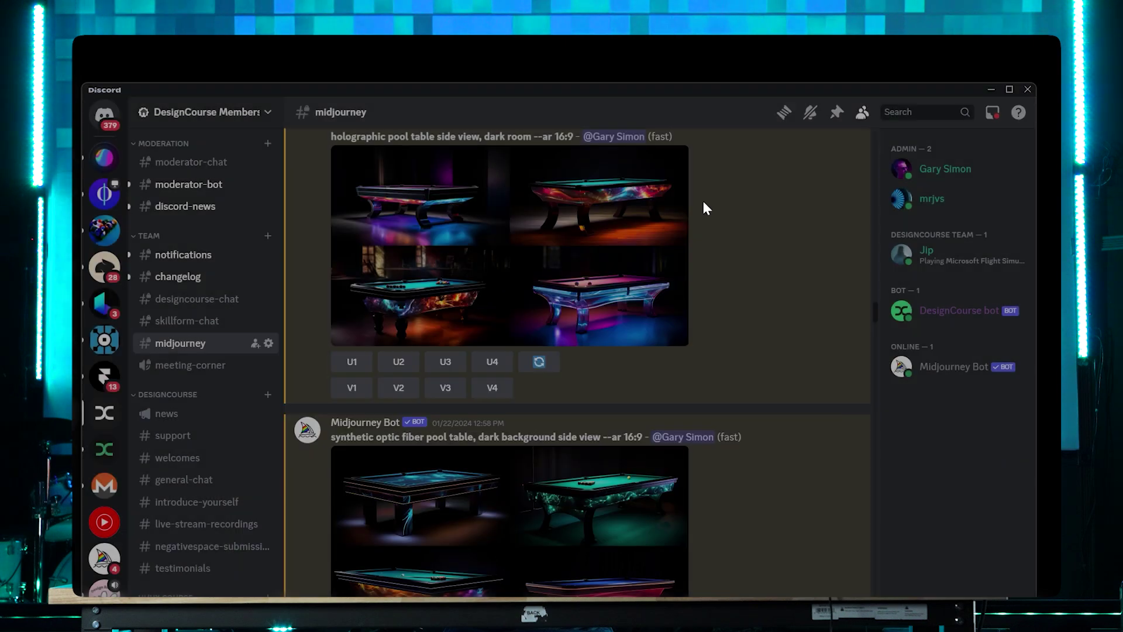
- Scroll down and open the upscaled red pool table Image #2 at full size
{"action": "scroll", "coordinate": [729, 351], "scroll_direction": "down", "scroll_amount": 3}
{"action": "scroll", "coordinate": [730, 354], "scroll_direction": "down", "scroll_amount": 15}
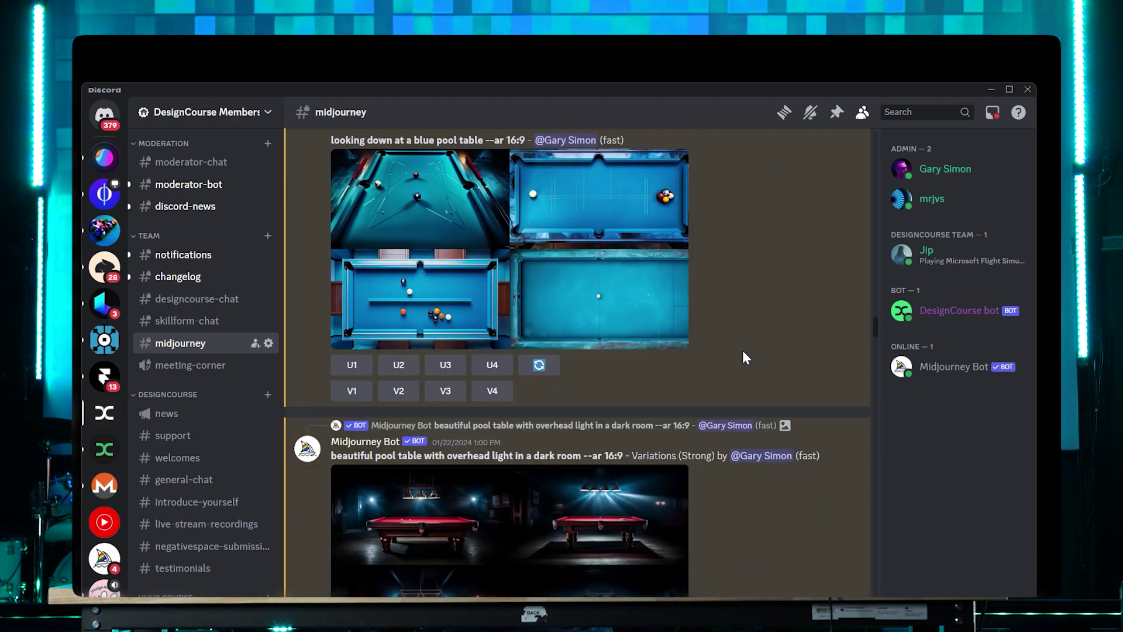
{"action": "scroll", "coordinate": [743, 347], "scroll_direction": "down", "scroll_amount": 1}
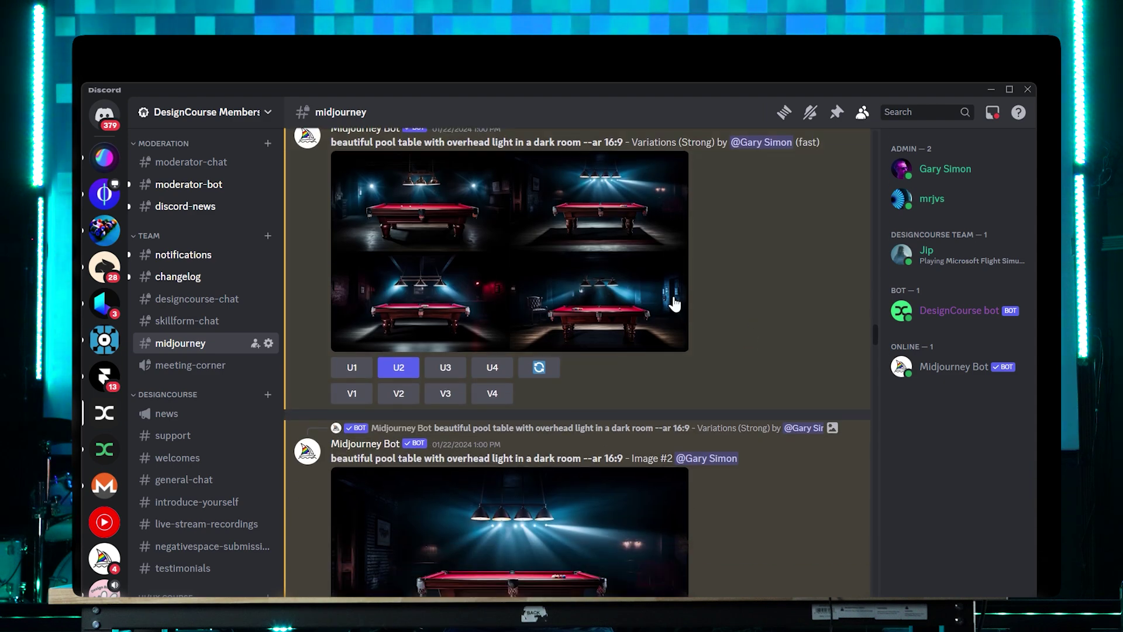
{"action": "scroll", "coordinate": [681, 307], "scroll_direction": "down", "scroll_amount": 1}
{"action": "scroll", "coordinate": [689, 308], "scroll_direction": "down", "scroll_amount": 4}
{"action": "left_click", "coordinate": [559, 321]}
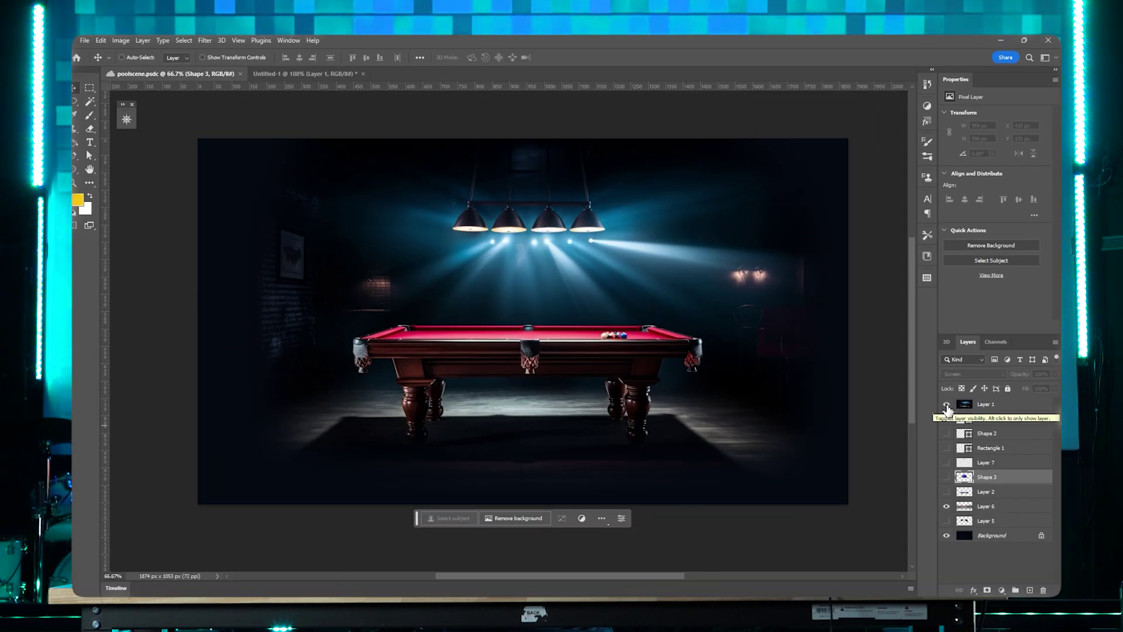
- Toggle Layer 1's lamps and light beams on and off to compare, leaving them hidden
{"action": "left_click", "coordinate": [946, 404]}
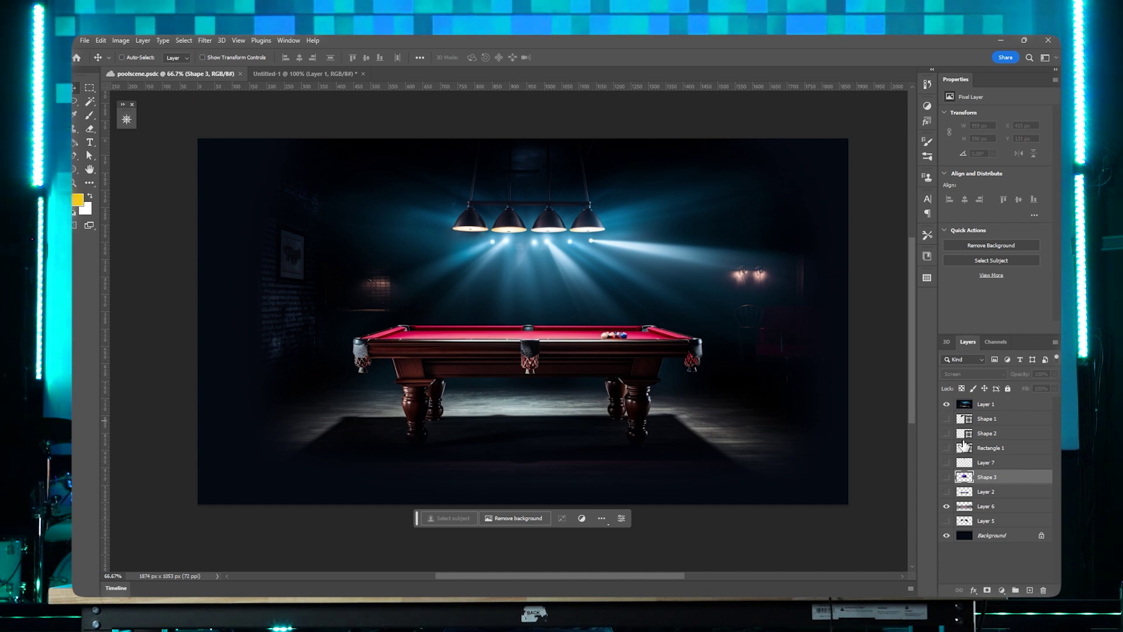
{"action": "left_click", "coordinate": [946, 404]}
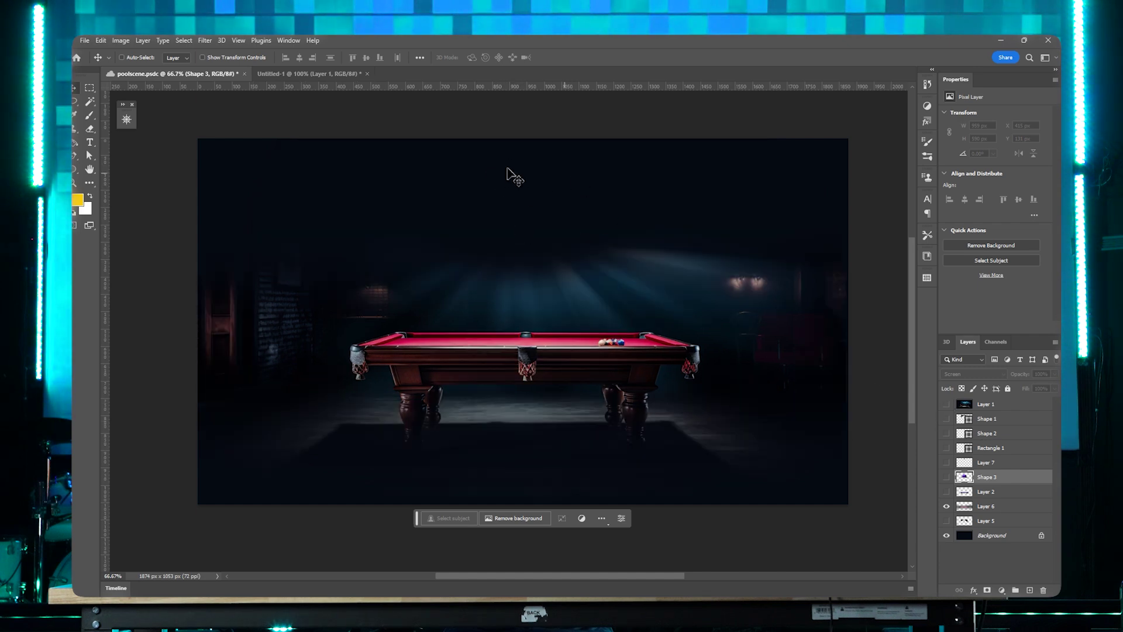
{"action": "left_click", "coordinate": [947, 406]}
{"action": "left_click", "coordinate": [947, 406]}
{"action": "left_click", "coordinate": [947, 406]}
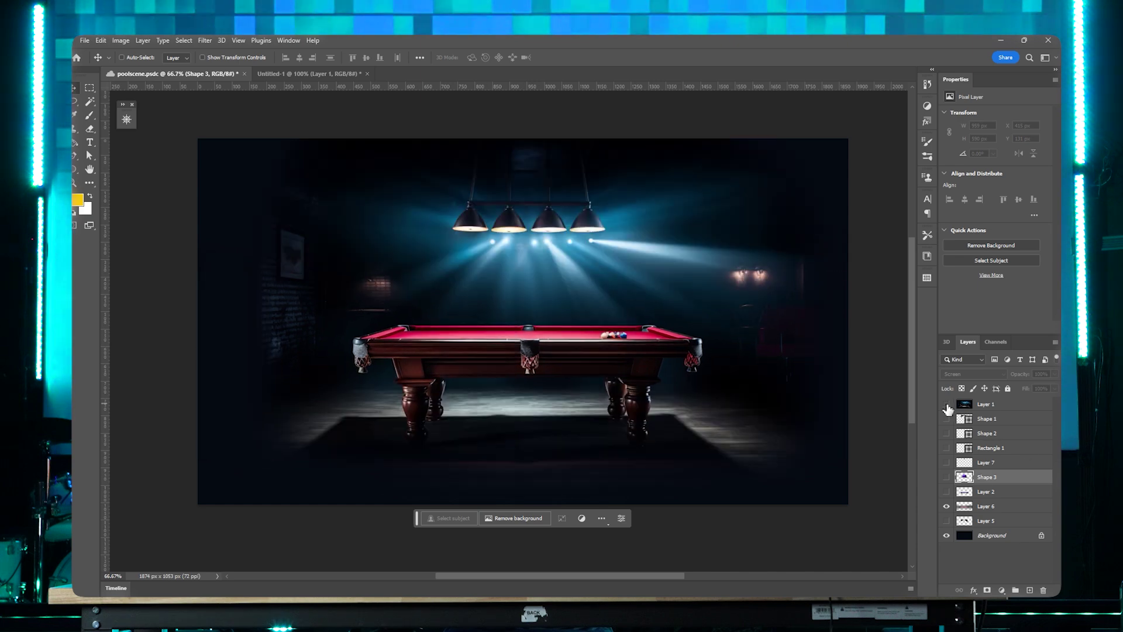
{"action": "left_click", "coordinate": [947, 405]}
{"action": "left_click", "coordinate": [947, 405]}
{"action": "left_click", "coordinate": [946, 405]}
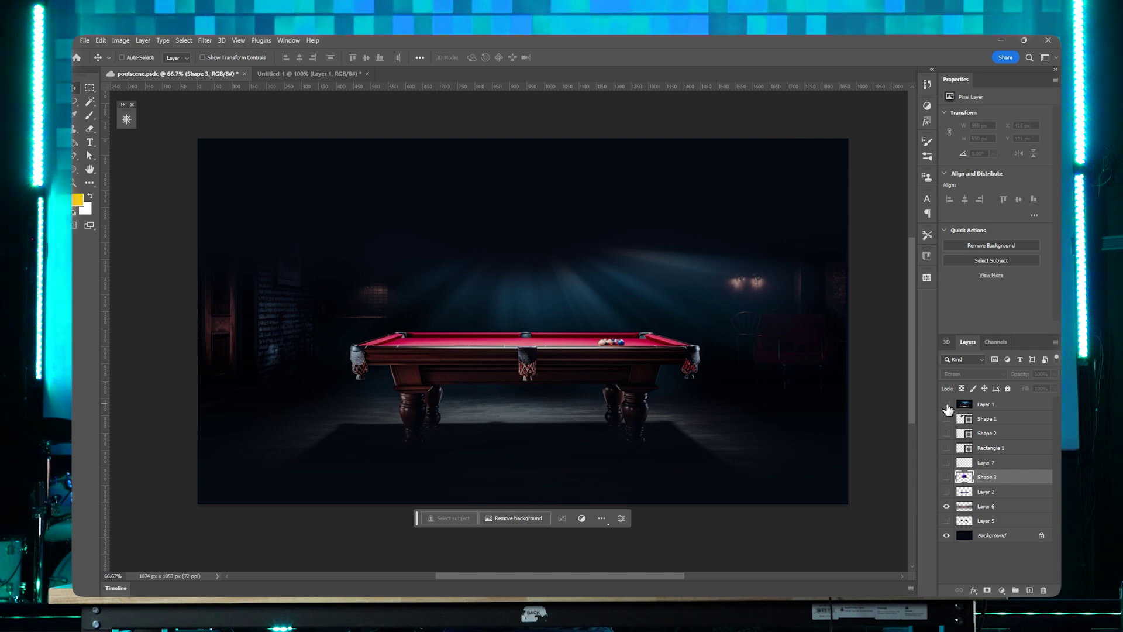
{"action": "left_click", "coordinate": [946, 405]}
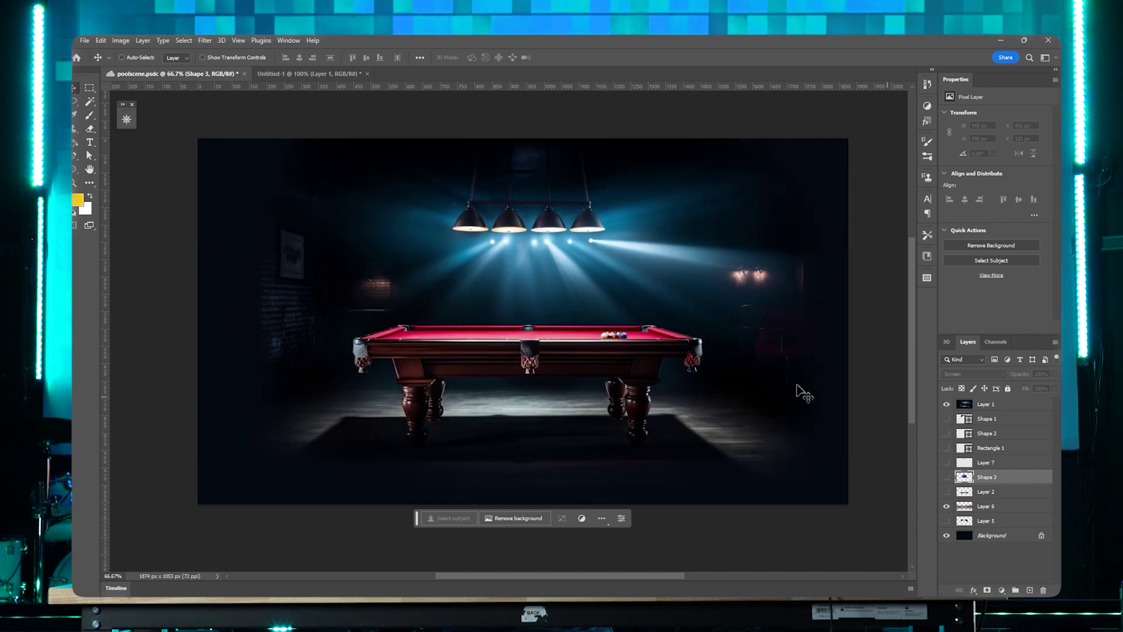
{"action": "left_click", "coordinate": [947, 405]}
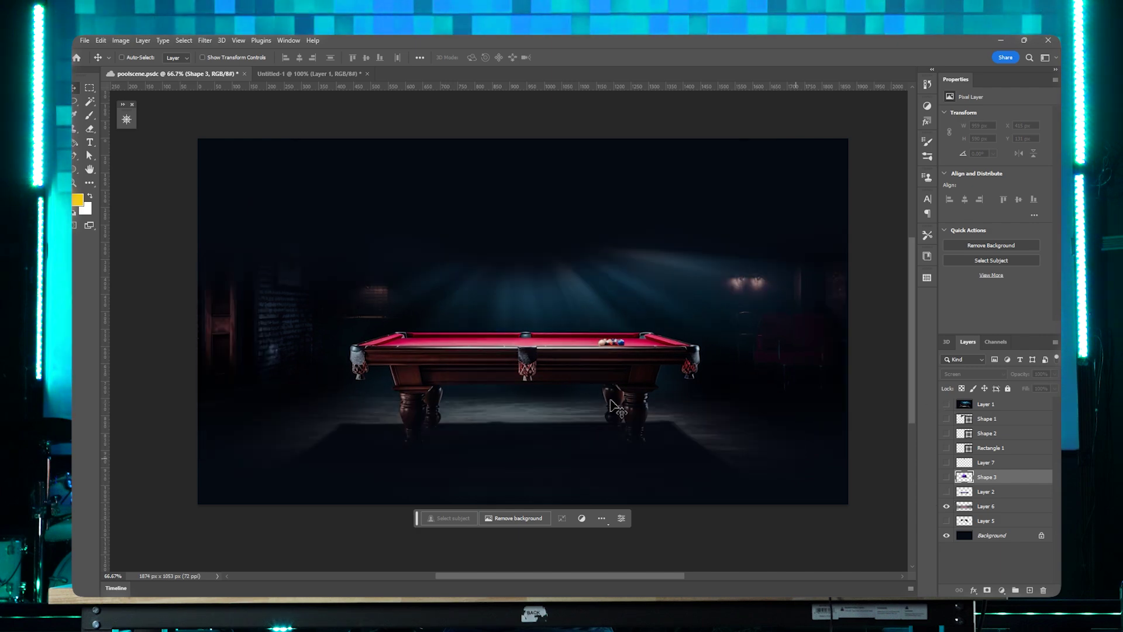
- Show the Shape 3 layer's purple light beam over the pool table
{"action": "key", "text": "ctrl"}
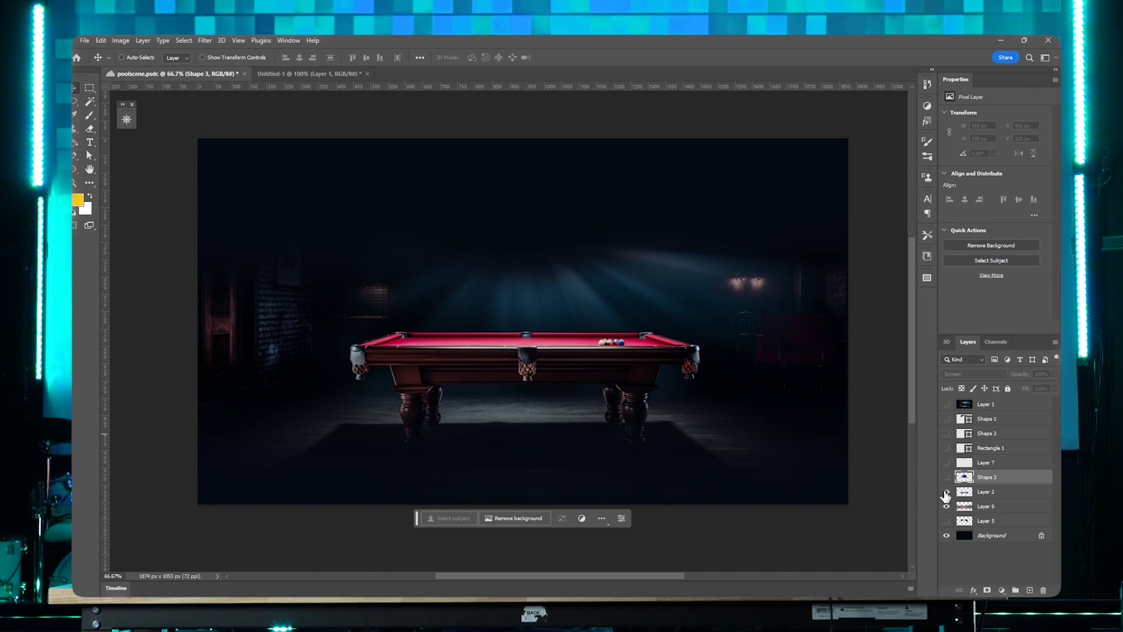
{"action": "key", "text": "ctrl"}
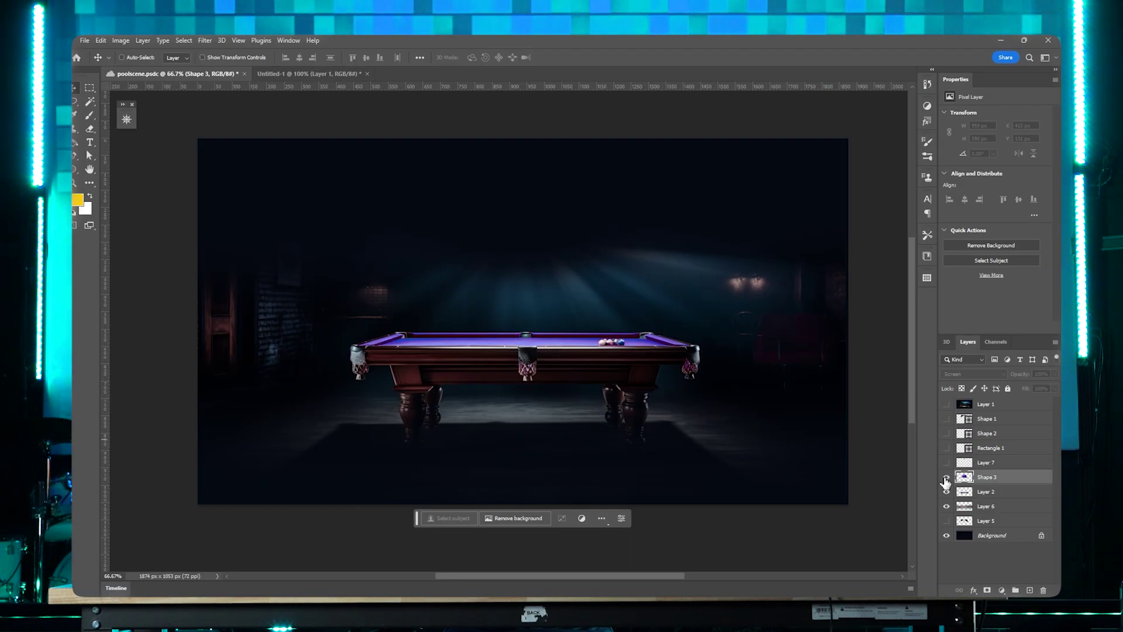
{"action": "left_click", "coordinate": [945, 478]}
- Compare the purple beam hidden and shown, exit full-screen view, and return to Discord
{"action": "left_click", "coordinate": [946, 478]}
{"action": "left_click", "coordinate": [946, 477]}
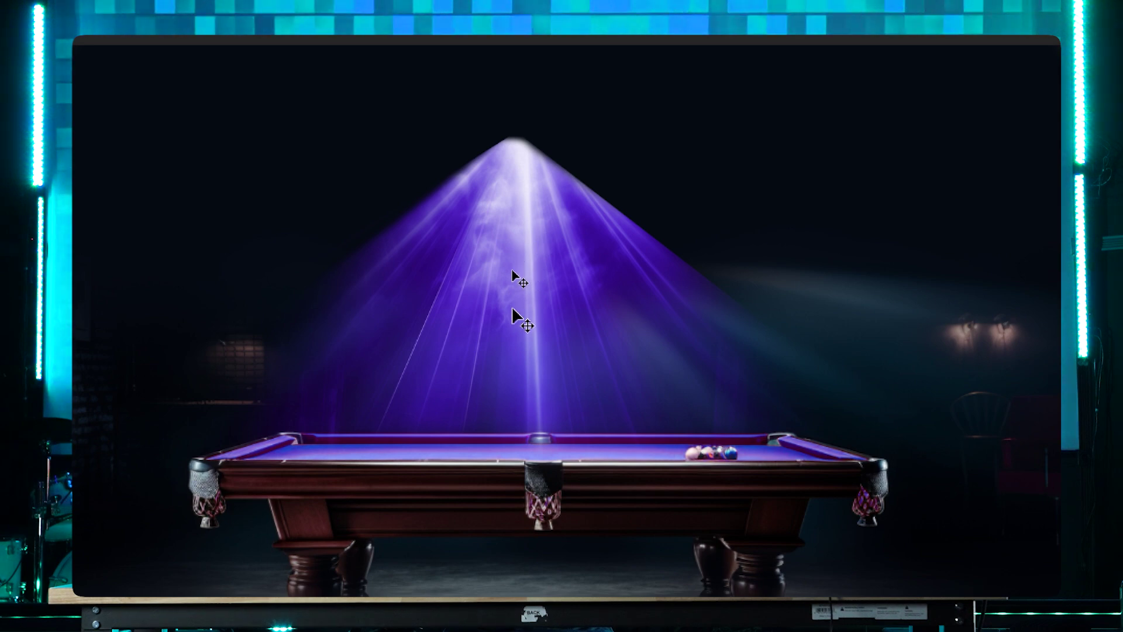
{"action": "key", "text": "f"}
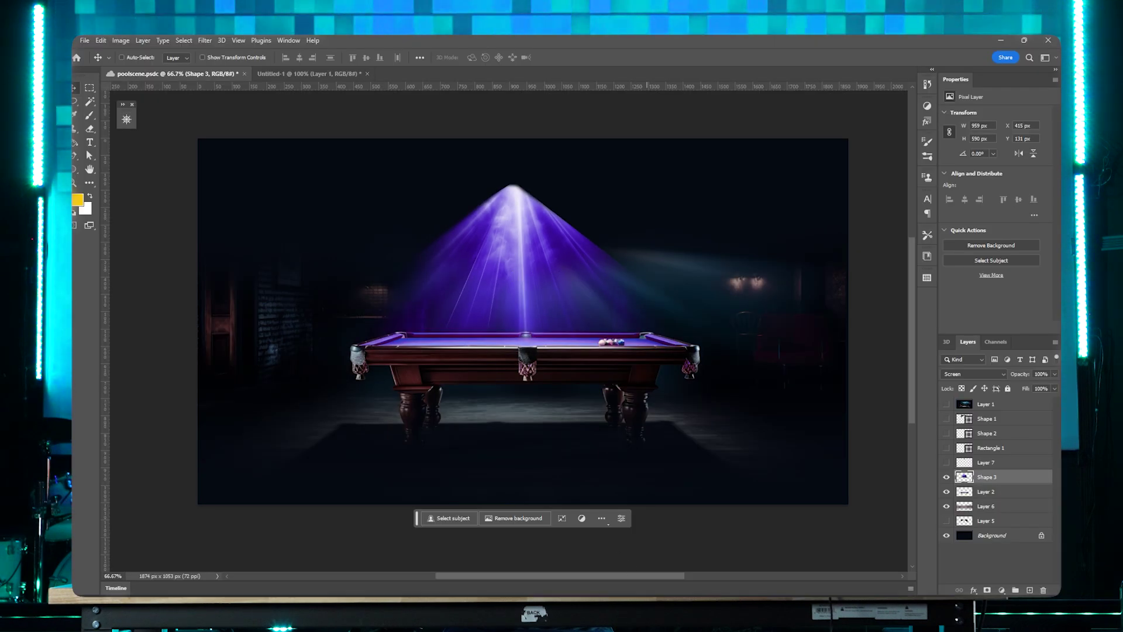
{"action": "mouse_move", "coordinate": [663, 593]}
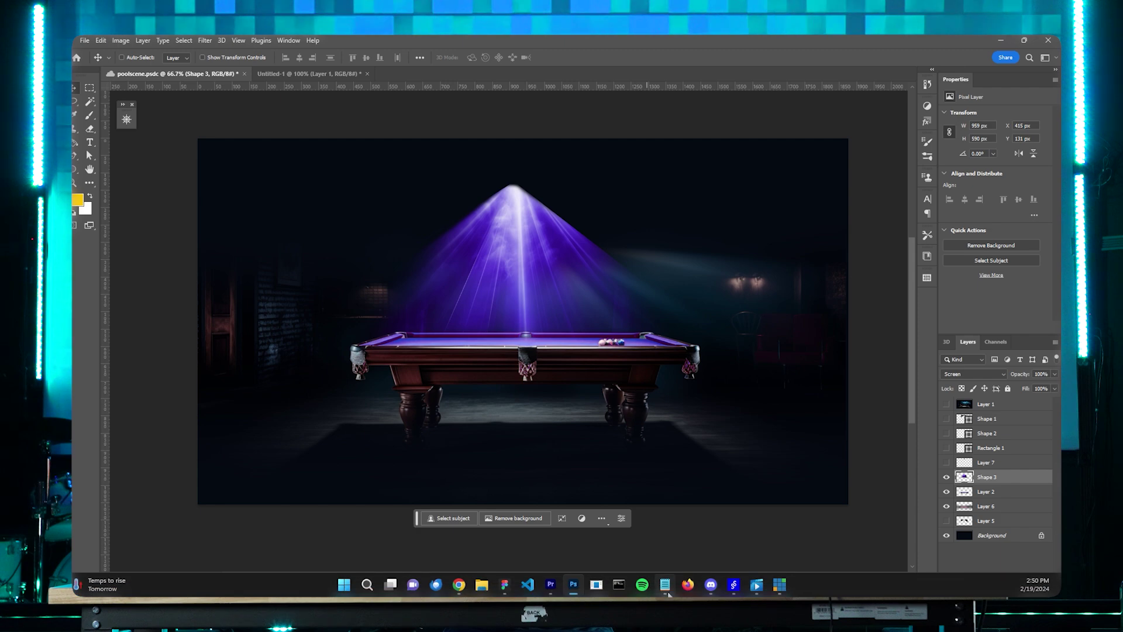
{"action": "left_click", "coordinate": [711, 584]}
{"action": "scroll", "coordinate": [811, 367], "scroll_direction": "down", "scroll_amount": 5}
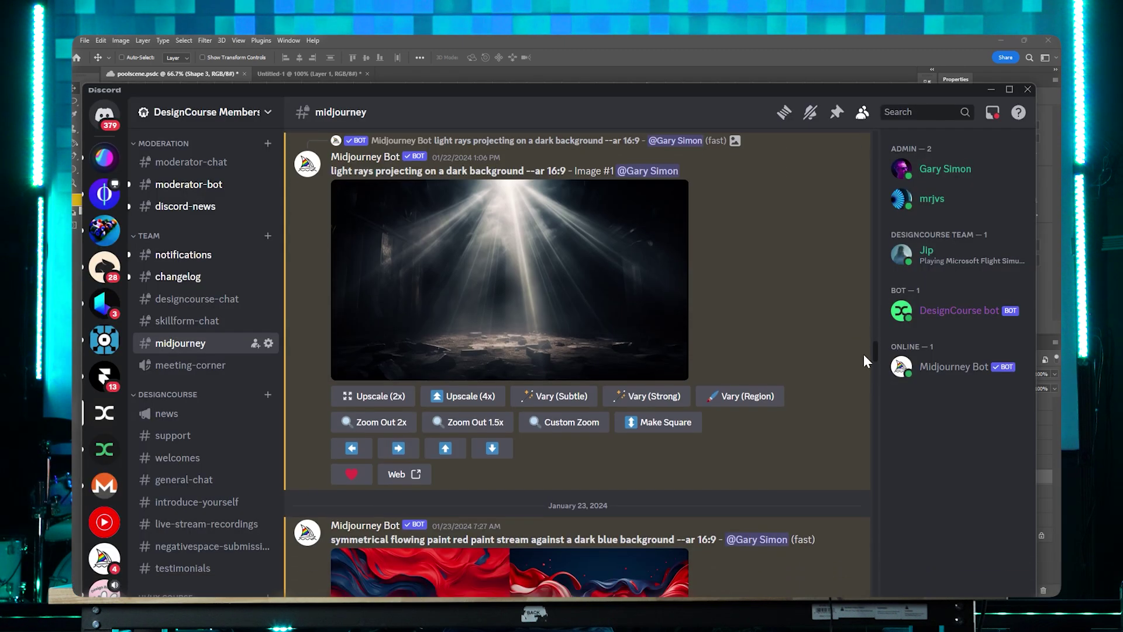
{"action": "left_click", "coordinate": [540, 392]}
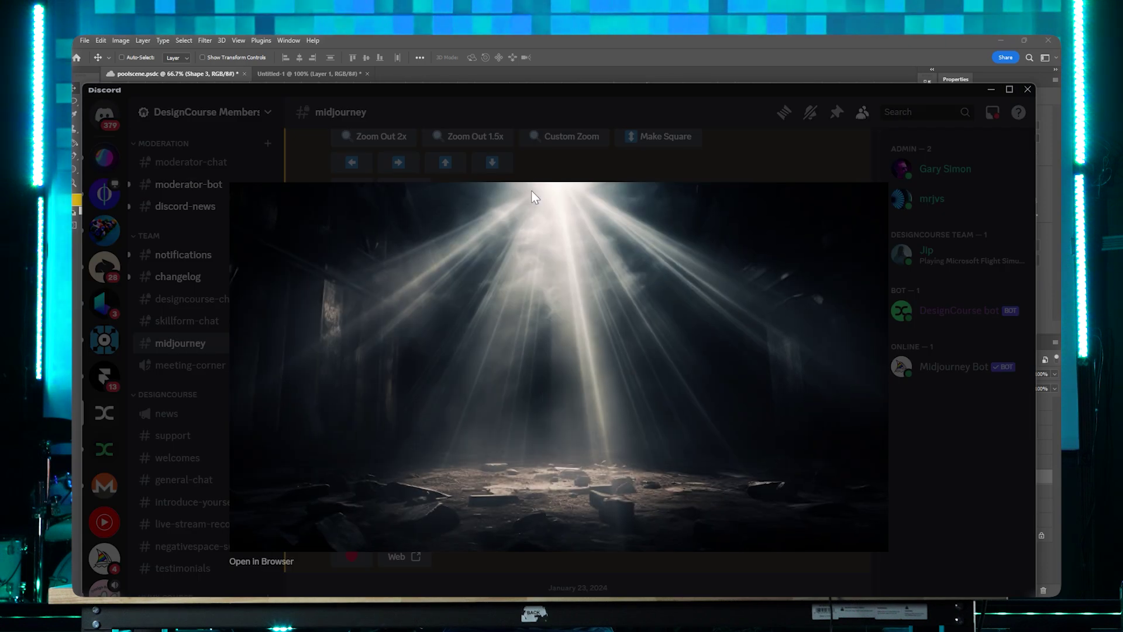
{"action": "left_click", "coordinate": [531, 174]}
{"action": "left_click_drag", "start_coordinate": [340, 257], "coordinate": [530, 252]}
{"action": "left_click", "coordinate": [529, 252]}
{"action": "left_click", "coordinate": [533, 331]}
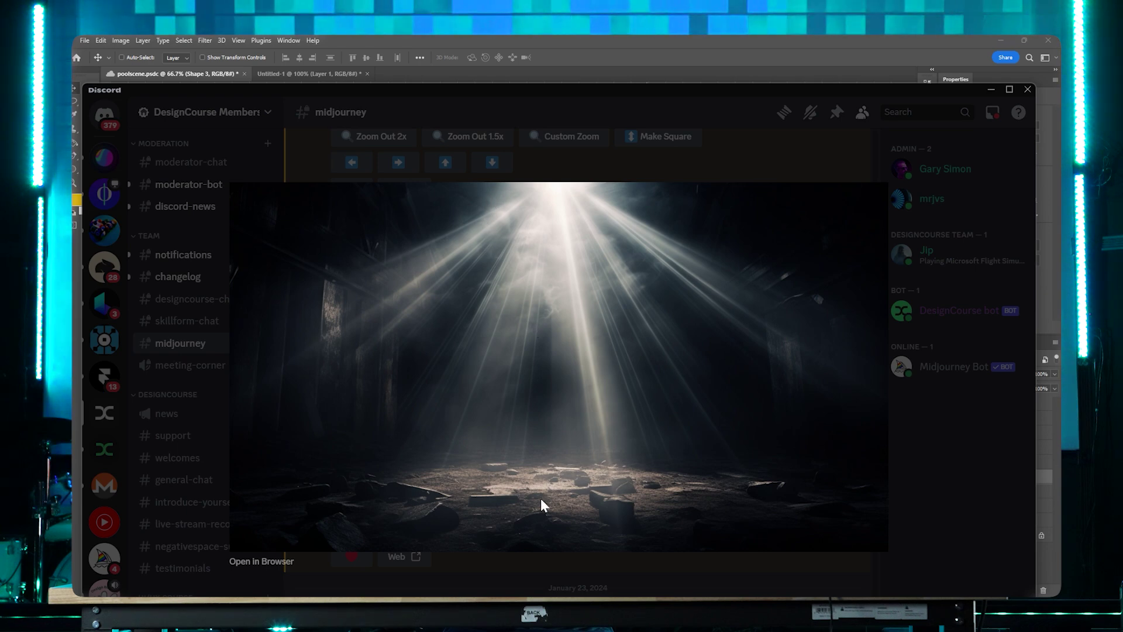
{"action": "left_click", "coordinate": [735, 171]}
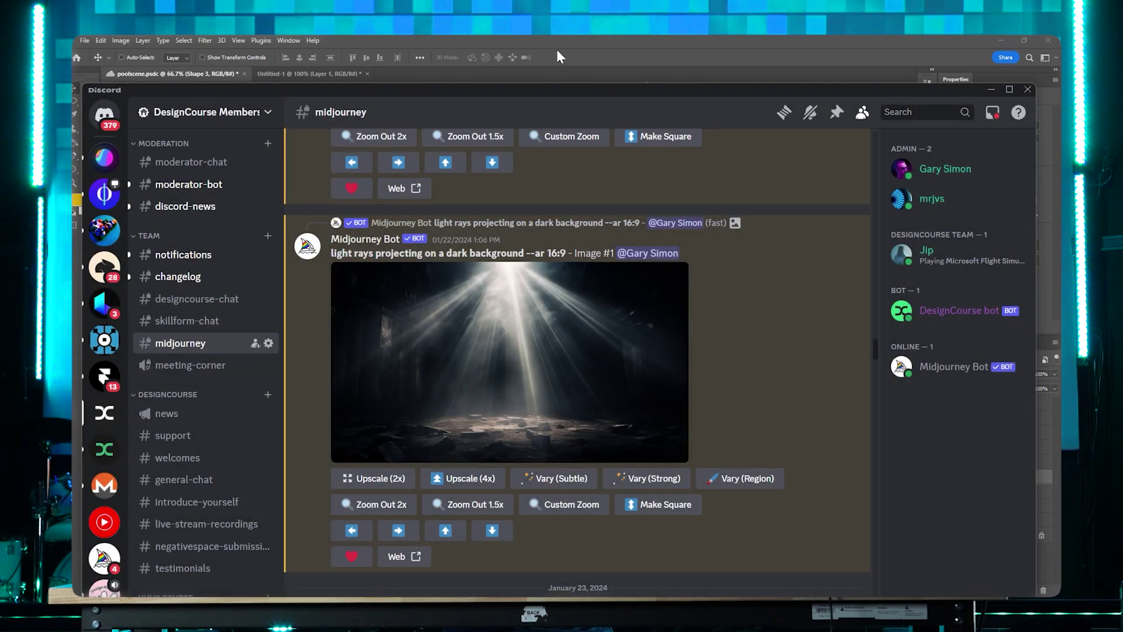
{"action": "left_click", "coordinate": [556, 49]}
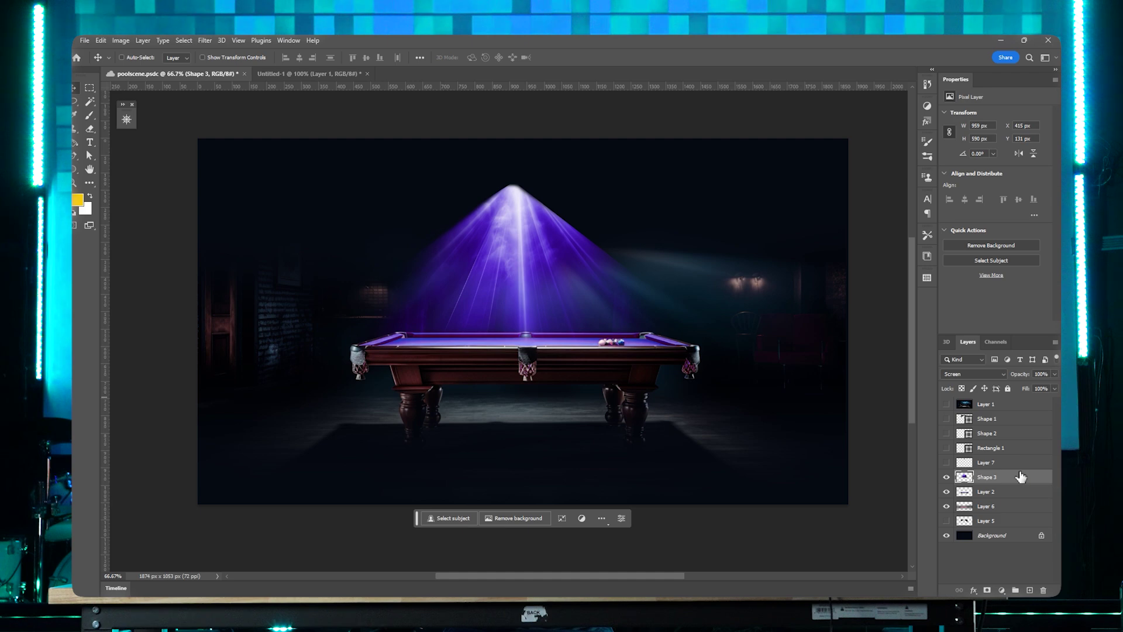
- Show Layer 7's projector atop the purple beam and select the whole canvas
{"action": "left_click", "coordinate": [947, 462]}
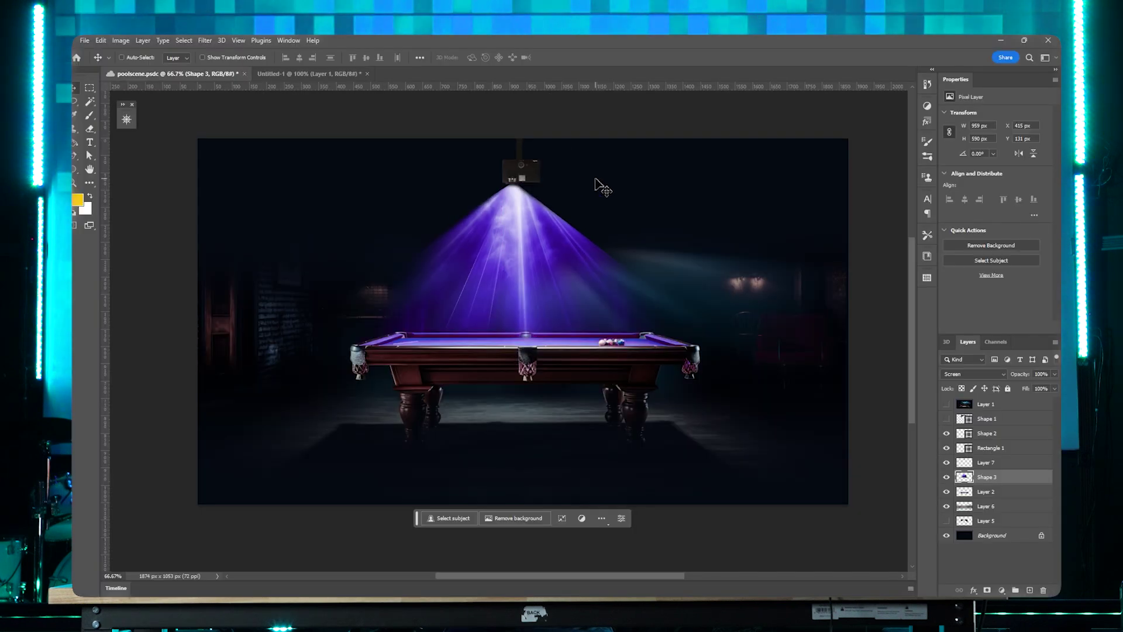
{"action": "key", "text": "ctrl"}
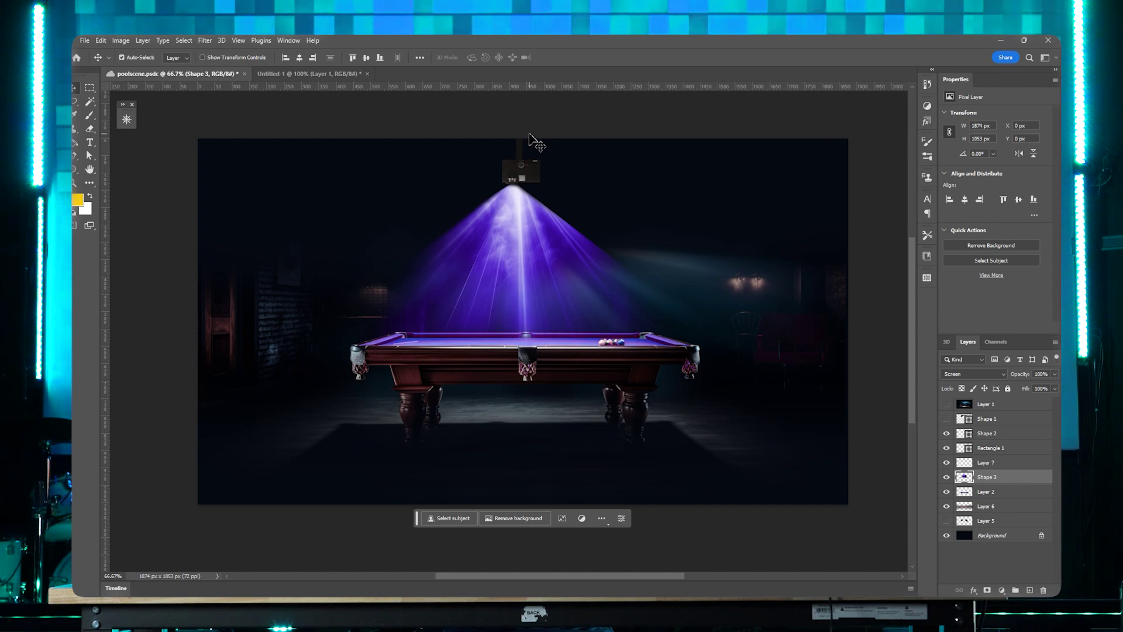
{"action": "key", "text": "ctrl+a"}
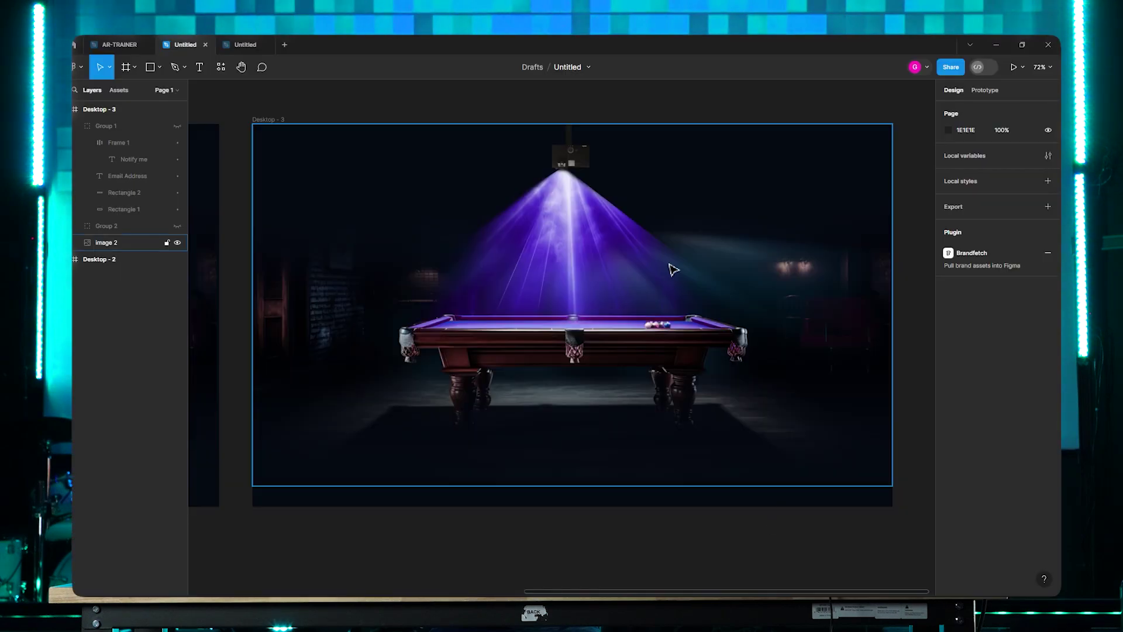
- Try repositioning the pool scene image, undoing each move so it stays centred
{"action": "left_click_drag", "start_coordinate": [672, 261], "coordinate": [773, 385]}
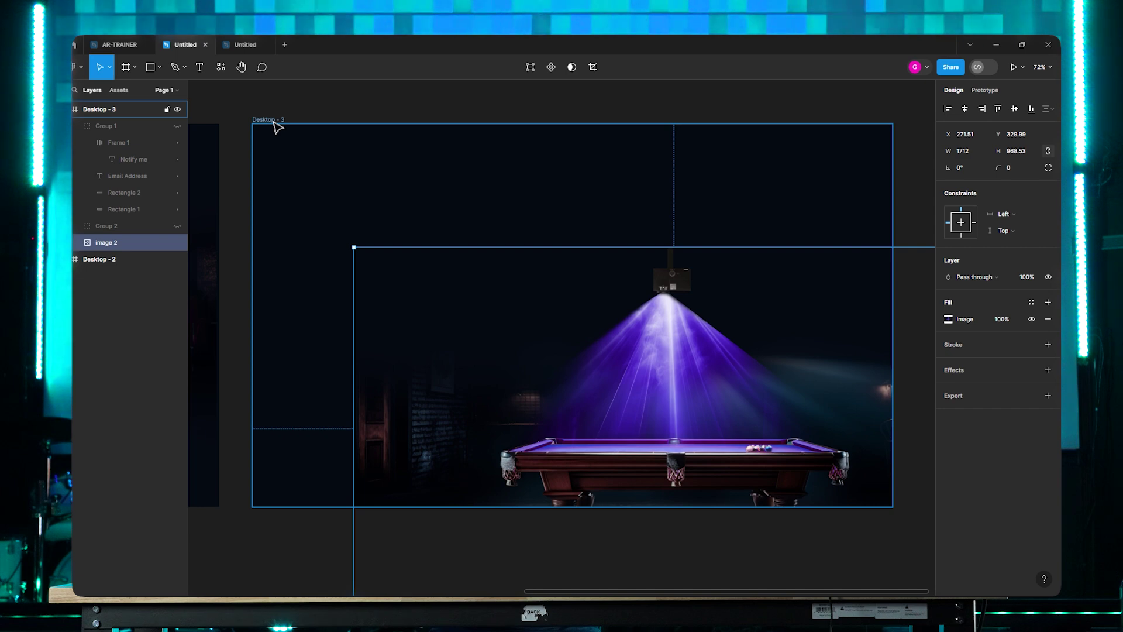
{"action": "key", "text": "ctrl+z"}
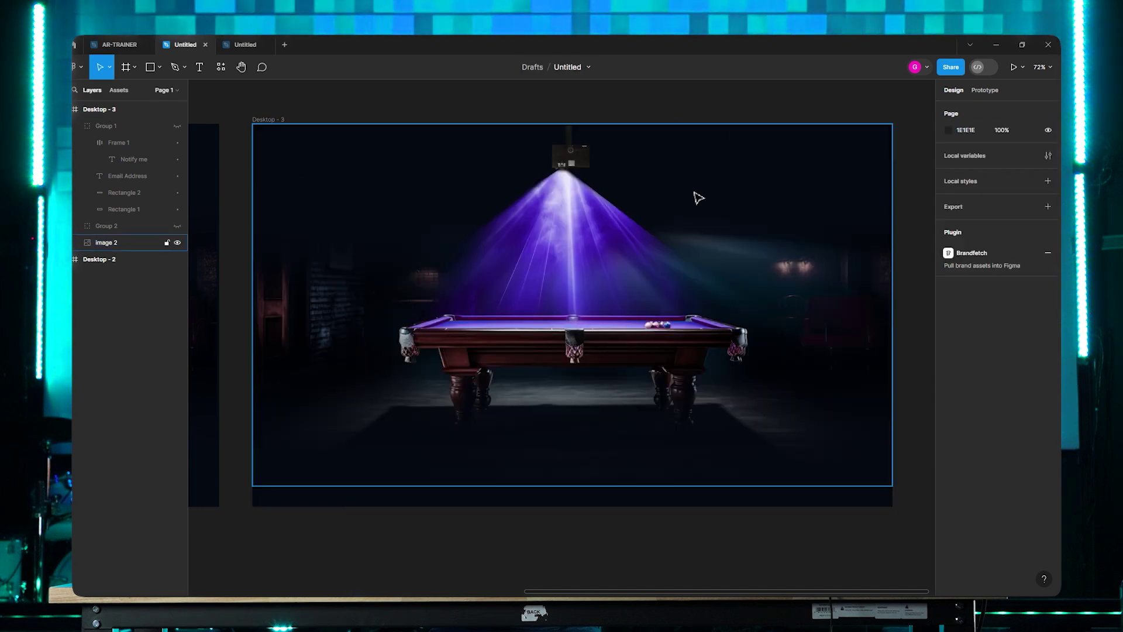
{"action": "left_click_drag", "start_coordinate": [276, 121], "coordinate": [538, 278]}
{"action": "left_click", "coordinate": [275, 132]}
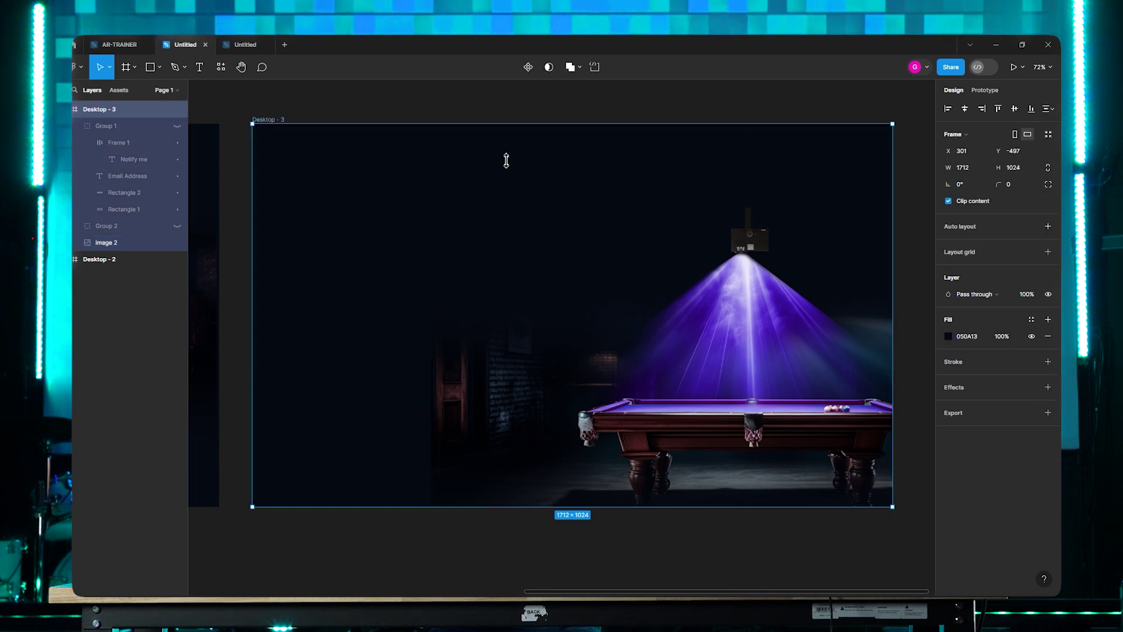
{"action": "left_click", "coordinate": [816, 234]}
{"action": "key", "text": "ctrl+z"}
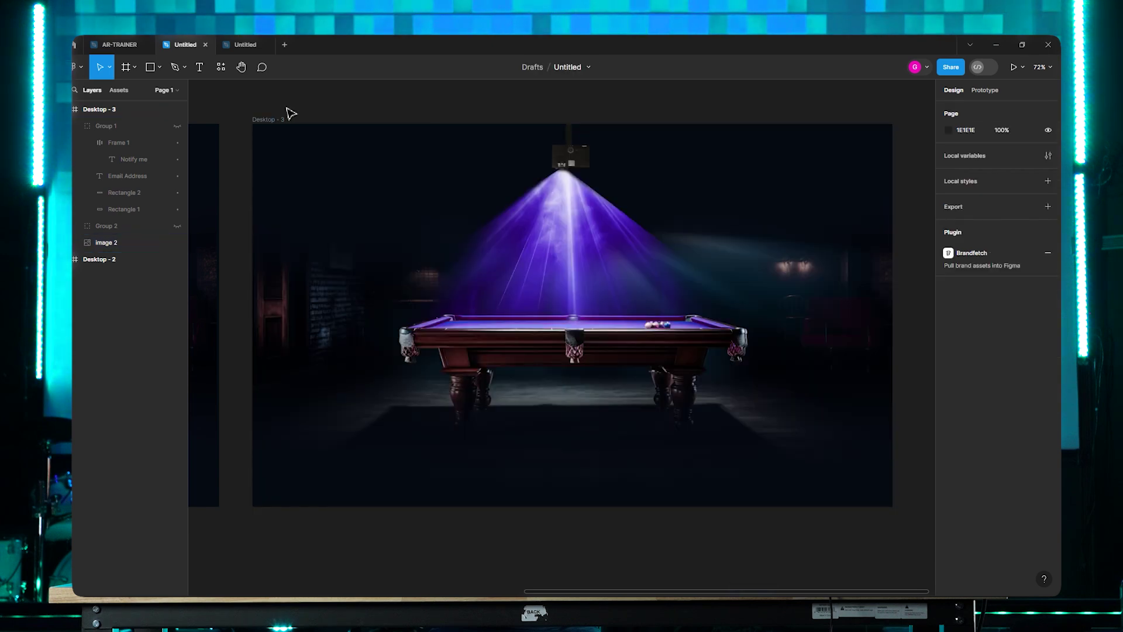
- Drag the Desktop - 3 frame's bottom edge down to a height of 1935
{"action": "left_click", "coordinate": [277, 122]}
{"action": "scroll", "coordinate": [690, 363], "scroll_direction": "down", "scroll_amount": 5}
{"action": "left_click_drag", "start_coordinate": [681, 419], "coordinate": [716, 570]}
{"action": "scroll", "coordinate": [716, 482], "scroll_direction": "up", "scroll_amount": 5}
{"action": "scroll", "coordinate": [760, 409], "scroll_direction": "down", "scroll_amount": 3}
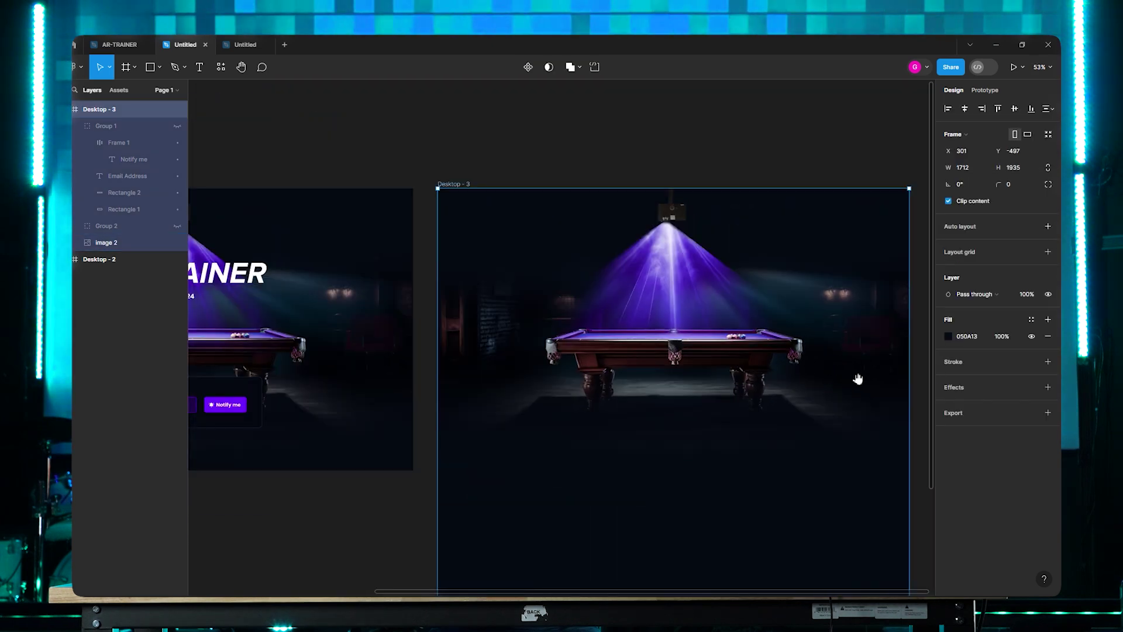
{"action": "scroll", "coordinate": [755, 397], "scroll_direction": "up", "scroll_amount": 1}
{"action": "scroll", "coordinate": [756, 397], "scroll_direction": "up", "scroll_amount": 1}
{"action": "left_click", "coordinate": [898, 371]}
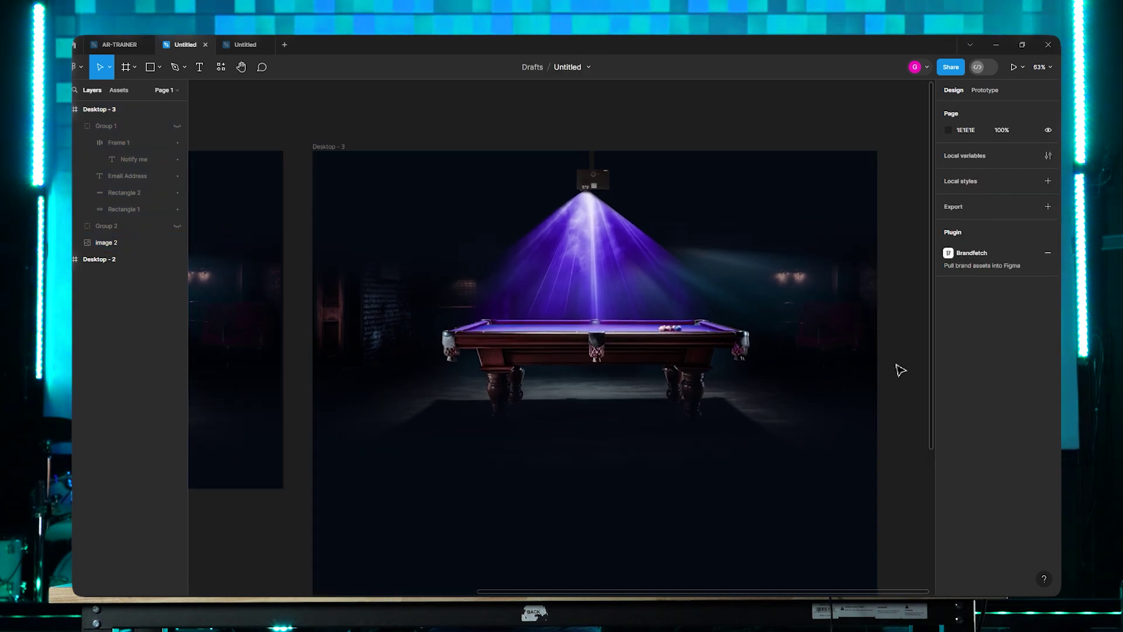
- Restore Desktop - 3 to 1712×1024 and unhide the AR TRAINER 'Coming 2024' title group
{"action": "key", "text": "Tab"}
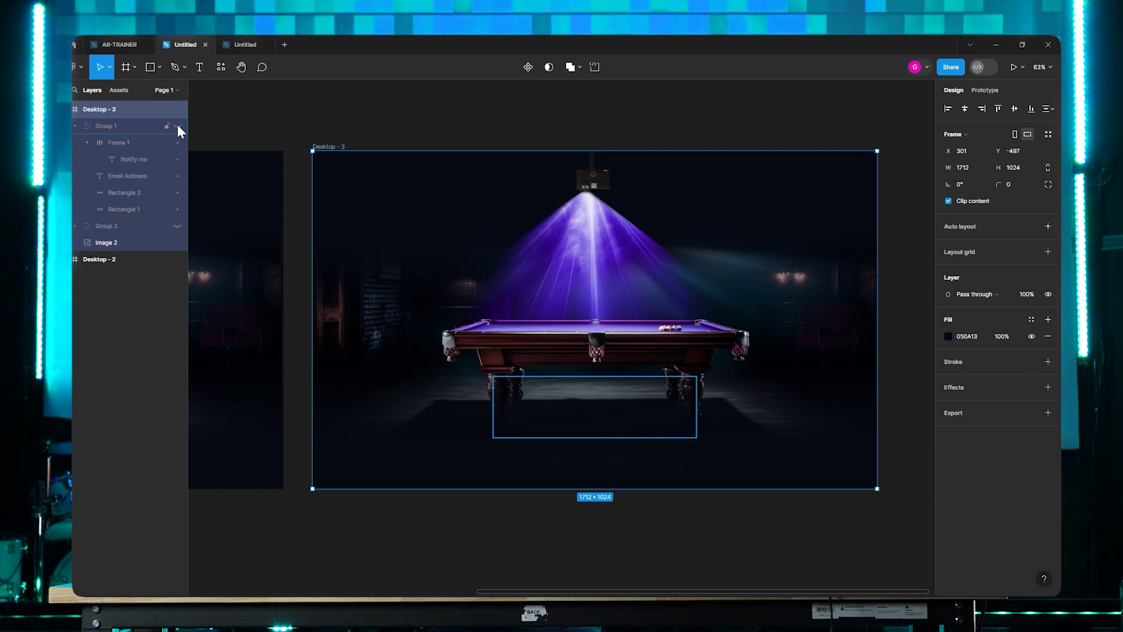
{"action": "left_click", "coordinate": [178, 226]}
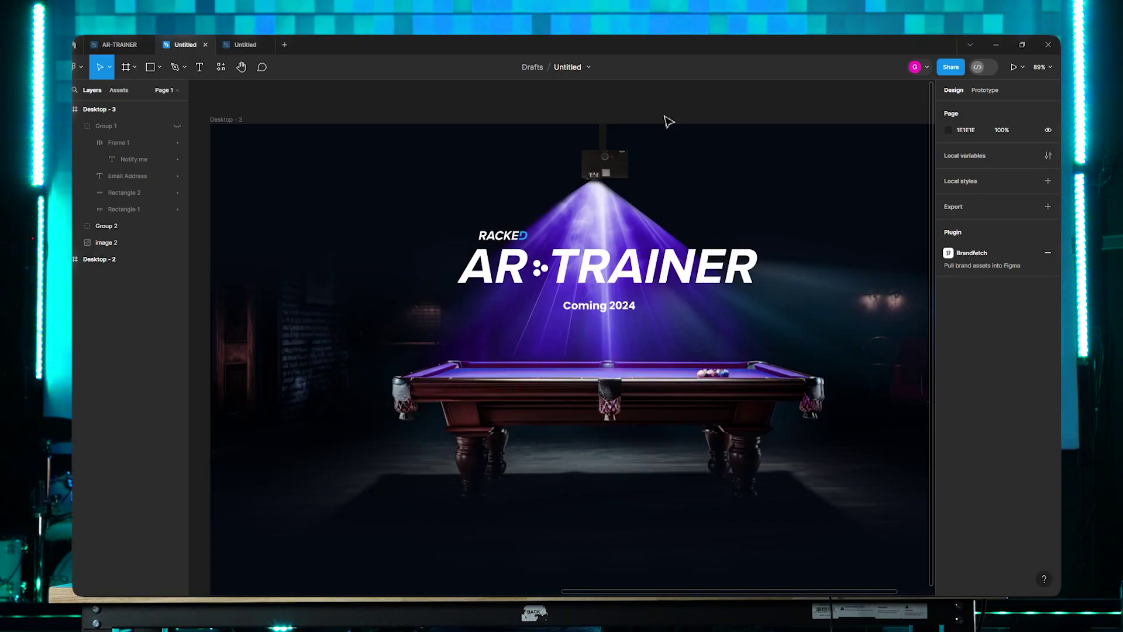
{"action": "left_click", "coordinate": [676, 277]}
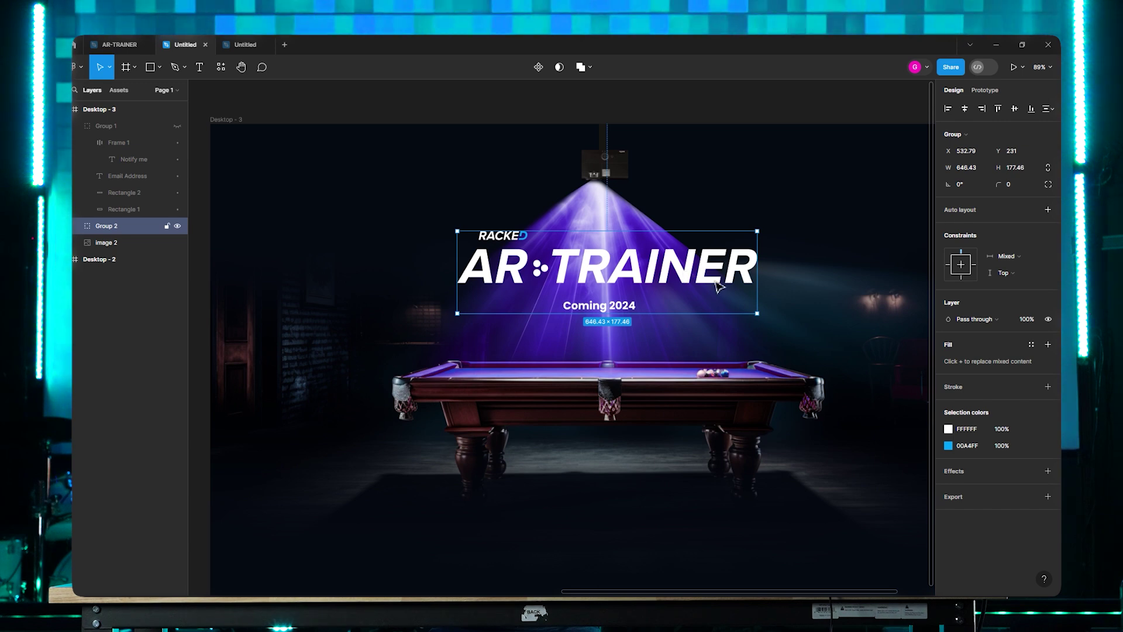
- Look over the title group's placement above the table, then select the pool scene image
{"action": "scroll", "coordinate": [713, 349], "scroll_direction": "down", "scroll_amount": 5}
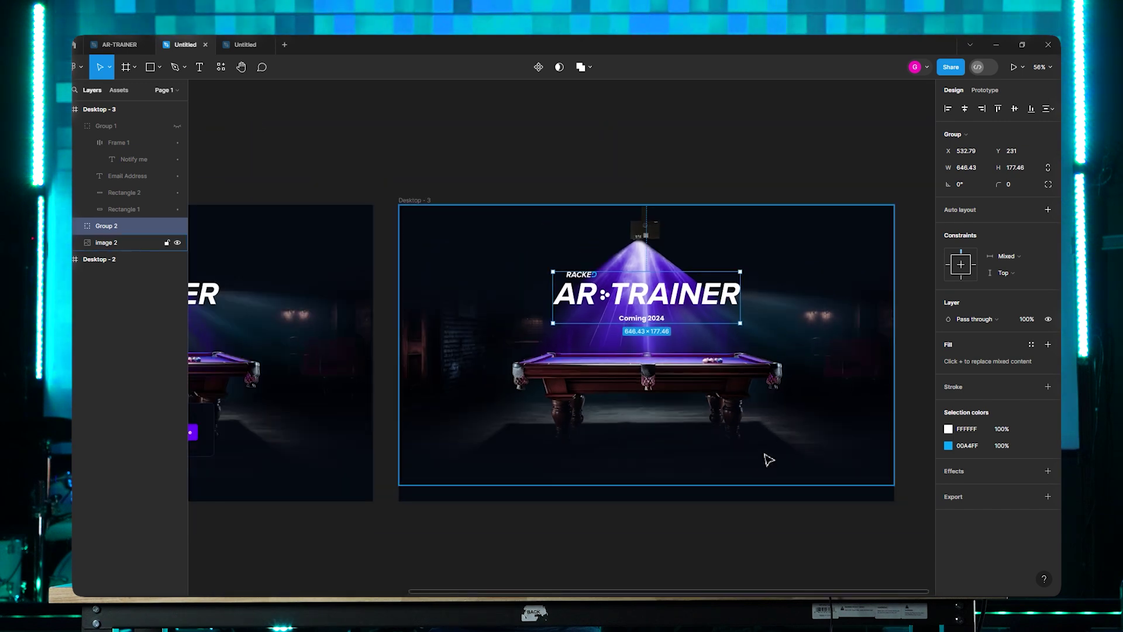
{"action": "scroll", "coordinate": [748, 451], "scroll_direction": "down", "scroll_amount": 2}
{"action": "scroll", "coordinate": [725, 436], "scroll_direction": "up", "scroll_amount": 3}
{"action": "scroll", "coordinate": [678, 416], "scroll_direction": "down", "scroll_amount": 4}
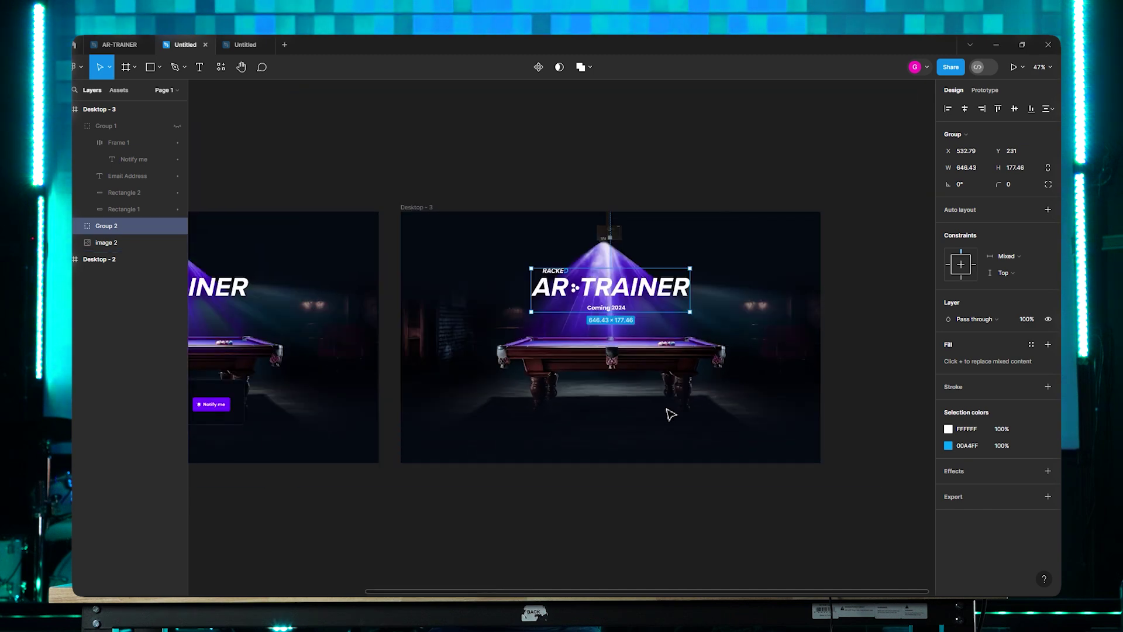
{"action": "scroll", "coordinate": [687, 427], "scroll_direction": "left", "scroll_amount": 2}
{"action": "left_click", "coordinate": [725, 500]}
{"action": "scroll", "coordinate": [731, 351], "scroll_direction": "up", "scroll_amount": 1}
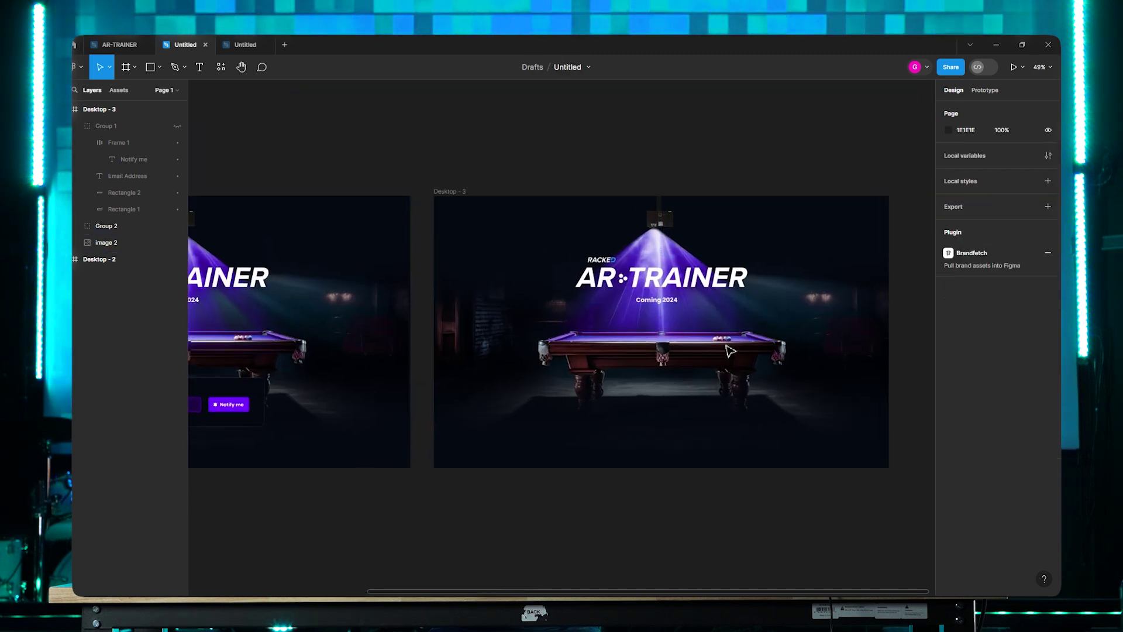
{"action": "scroll", "coordinate": [696, 331], "scroll_direction": "up", "scroll_amount": 5}
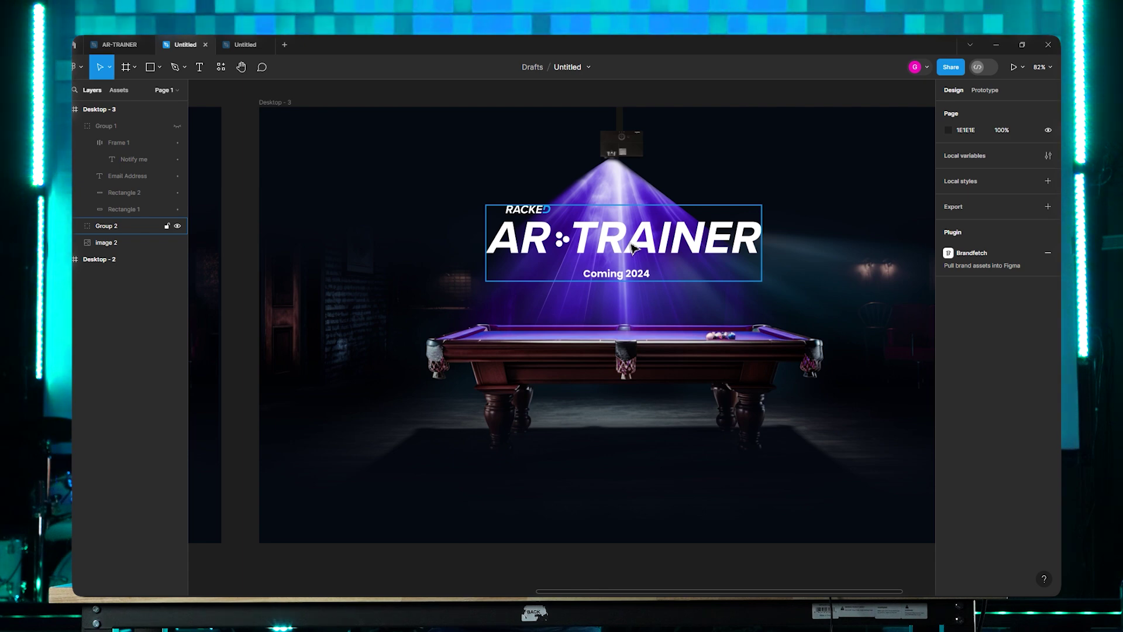
{"action": "scroll", "coordinate": [626, 257], "scroll_direction": "down", "scroll_amount": 2}
{"action": "left_click", "coordinate": [668, 298]}
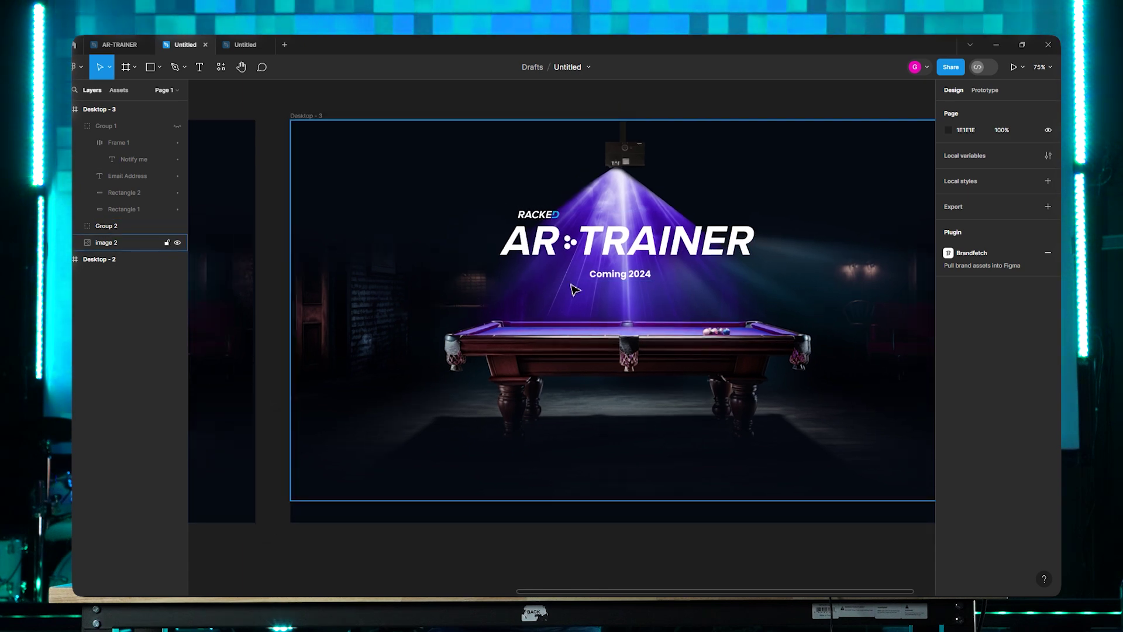
- Unhide the Email Address signup form group on Desktop - 3
{"action": "left_click", "coordinate": [177, 126]}
{"action": "left_click", "coordinate": [718, 545]}
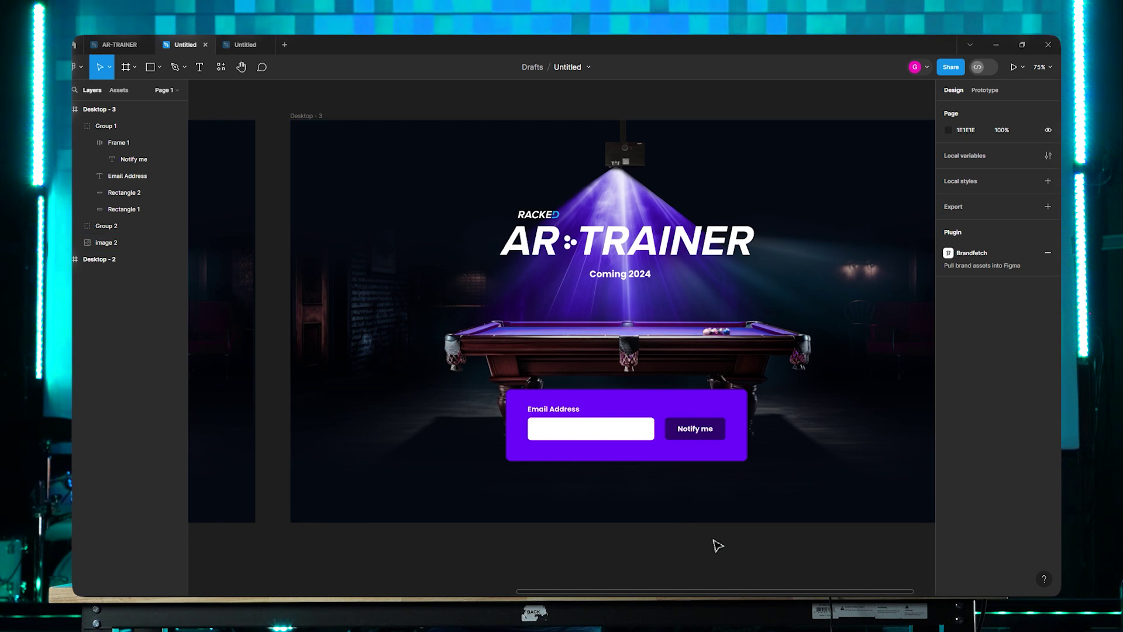
{"action": "scroll", "coordinate": [714, 546], "scroll_direction": "right", "scroll_amount": 2}
{"action": "scroll", "coordinate": [640, 464], "scroll_direction": "up", "scroll_amount": 5}
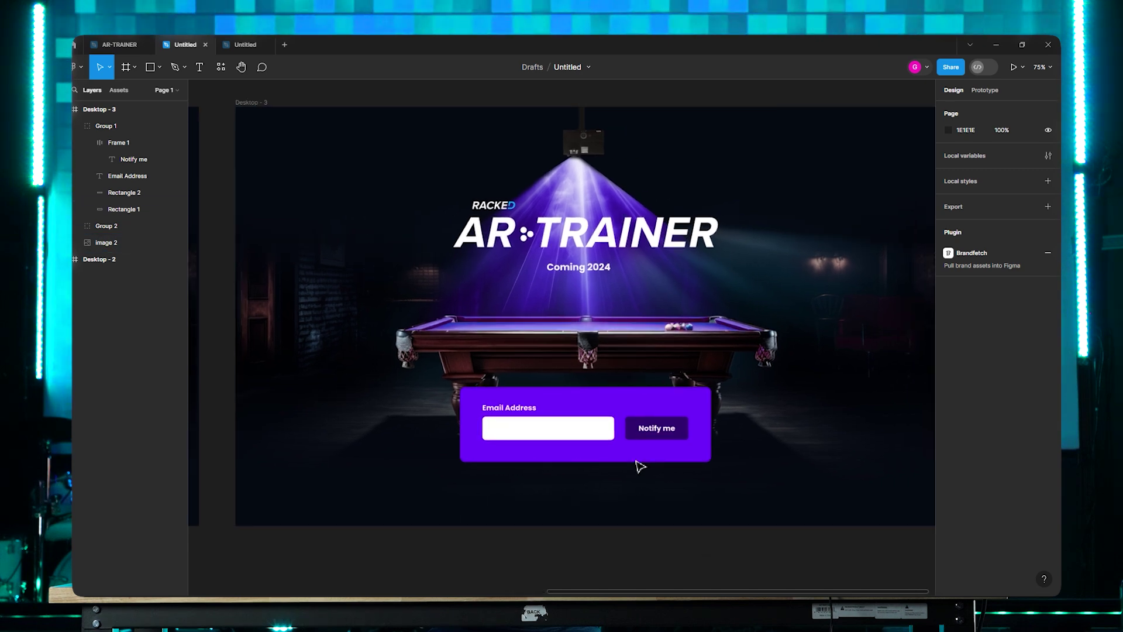
- Move the signup form group up to about Y 629, just beneath the pool table
{"action": "left_click", "coordinate": [676, 372]}
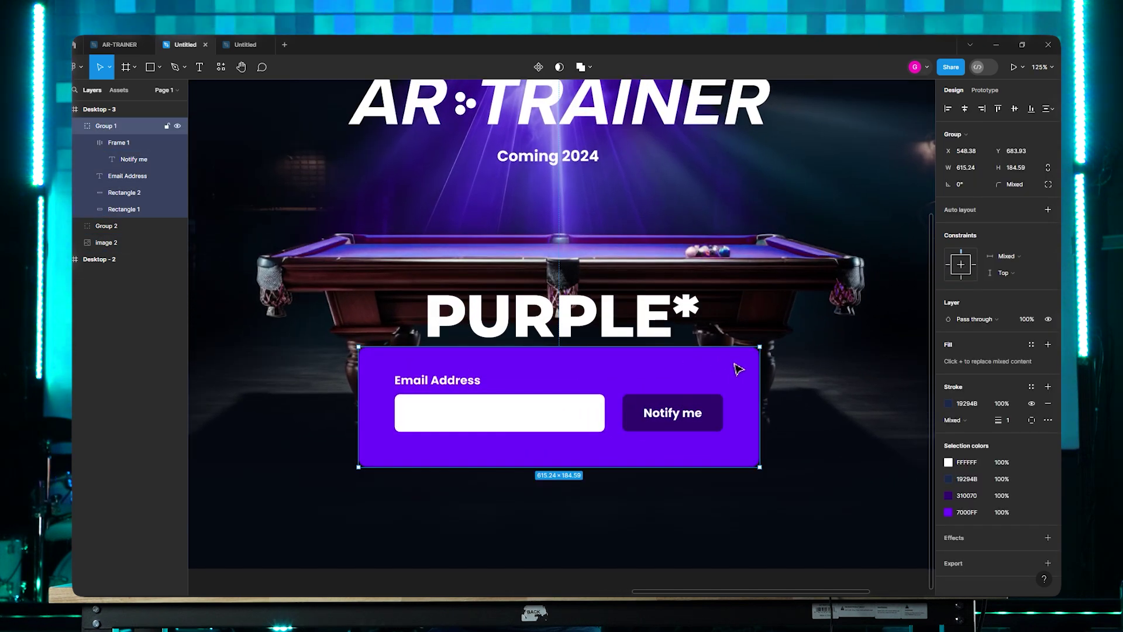
{"action": "scroll", "coordinate": [506, 384], "scroll_direction": "down", "scroll_amount": 3}
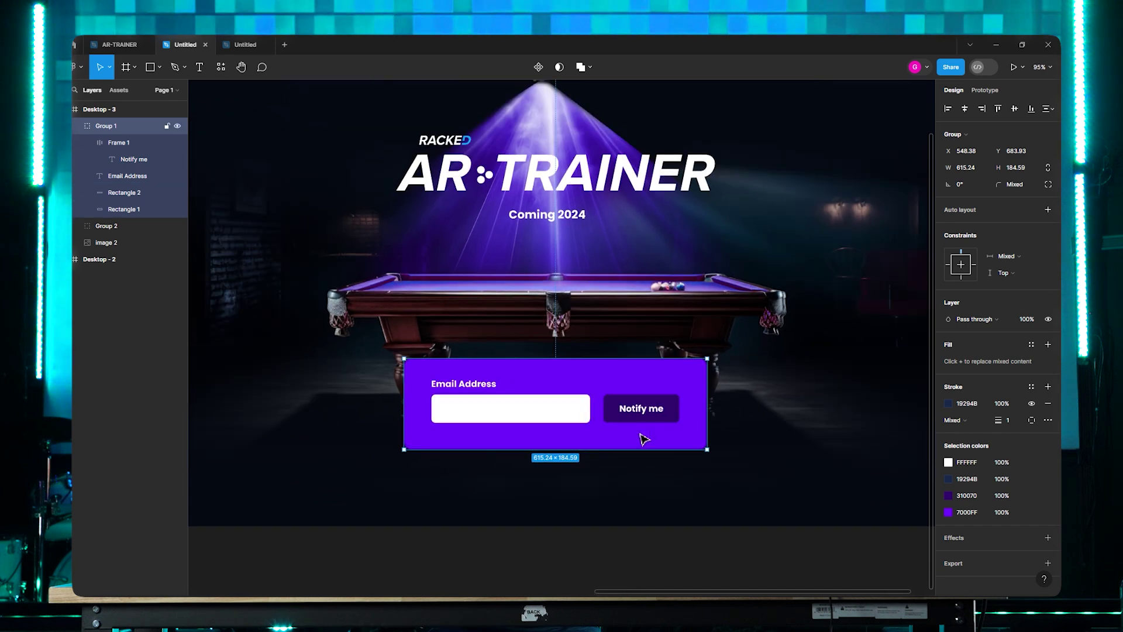
{"action": "left_click_drag", "start_coordinate": [752, 467], "coordinate": [770, 479]}
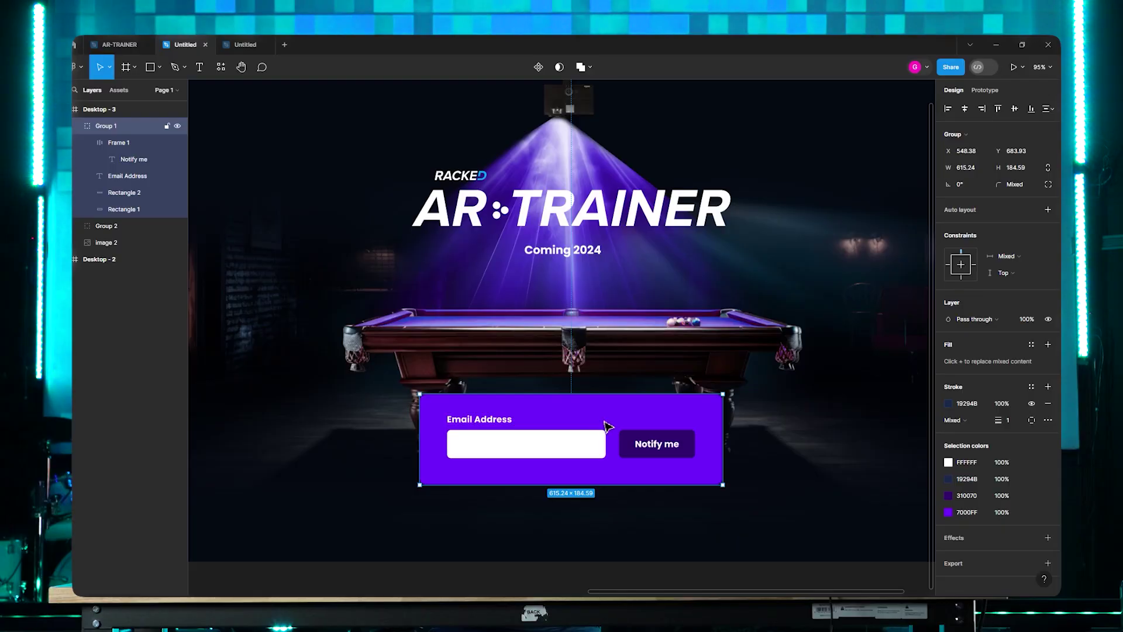
{"action": "left_click_drag", "start_coordinate": [609, 422], "coordinate": [608, 395]}
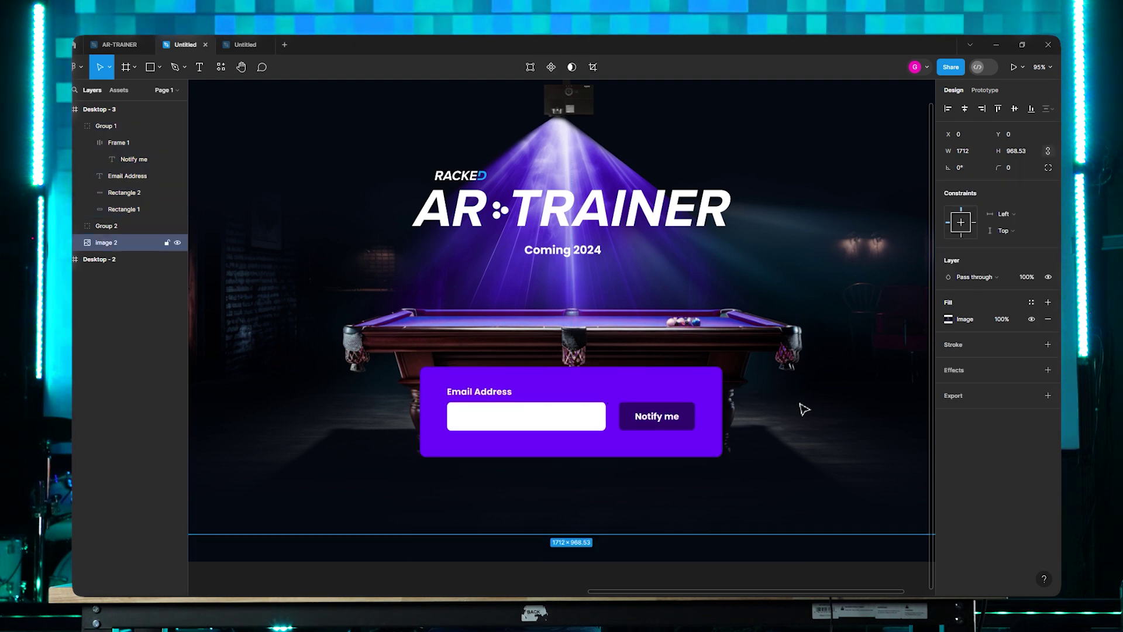
{"action": "scroll", "coordinate": [802, 412], "scroll_direction": "down", "scroll_amount": 2}
{"action": "left_click", "coordinate": [815, 576]}
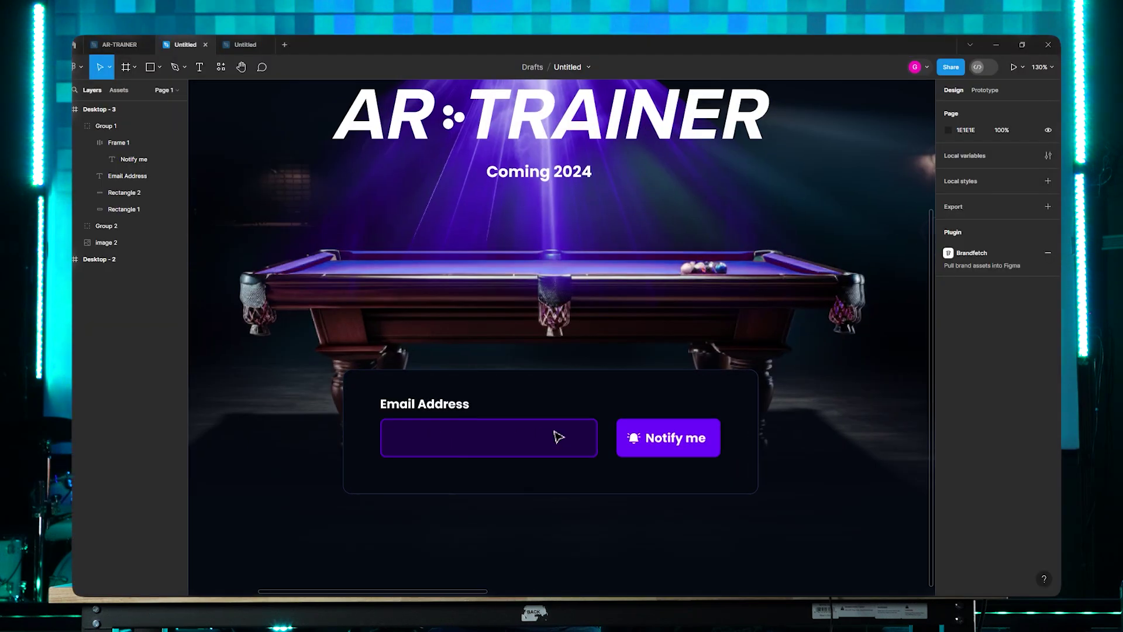
{"action": "scroll", "coordinate": [556, 436], "scroll_direction": "down", "scroll_amount": 6, "text": "ctrl"}
{"action": "left_click_drag", "start_coordinate": [758, 514], "coordinate": [688, 464]}
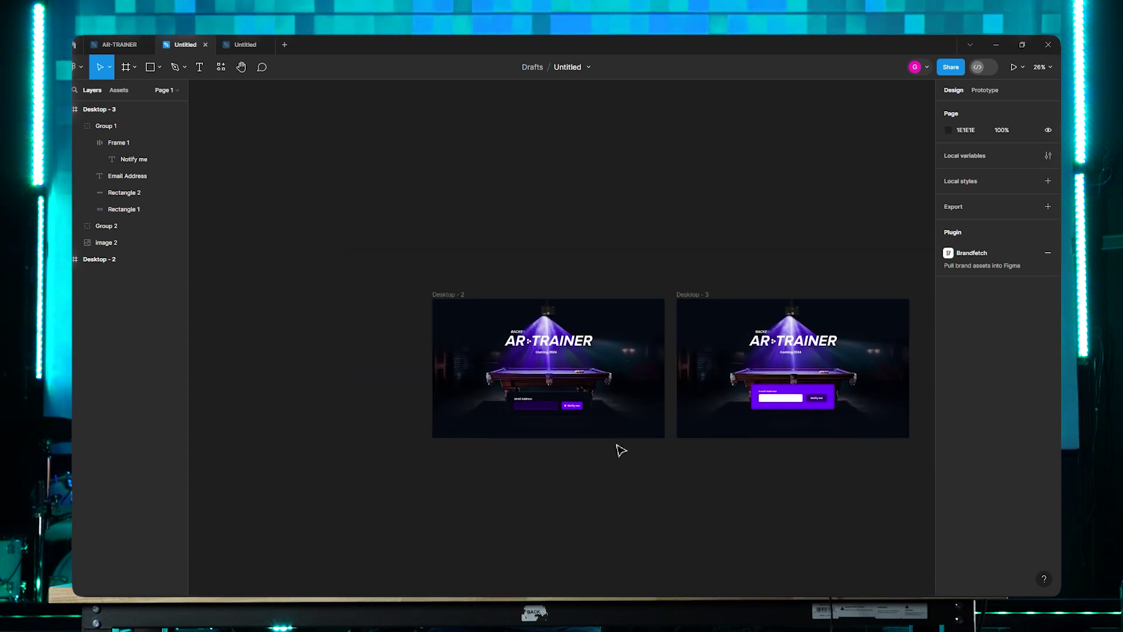
{"action": "scroll", "coordinate": [621, 450], "scroll_direction": "up", "scroll_amount": 5, "text": "ctrl"}
{"action": "scroll", "coordinate": [670, 447], "scroll_direction": "down", "scroll_amount": 4, "text": "ctrl"}
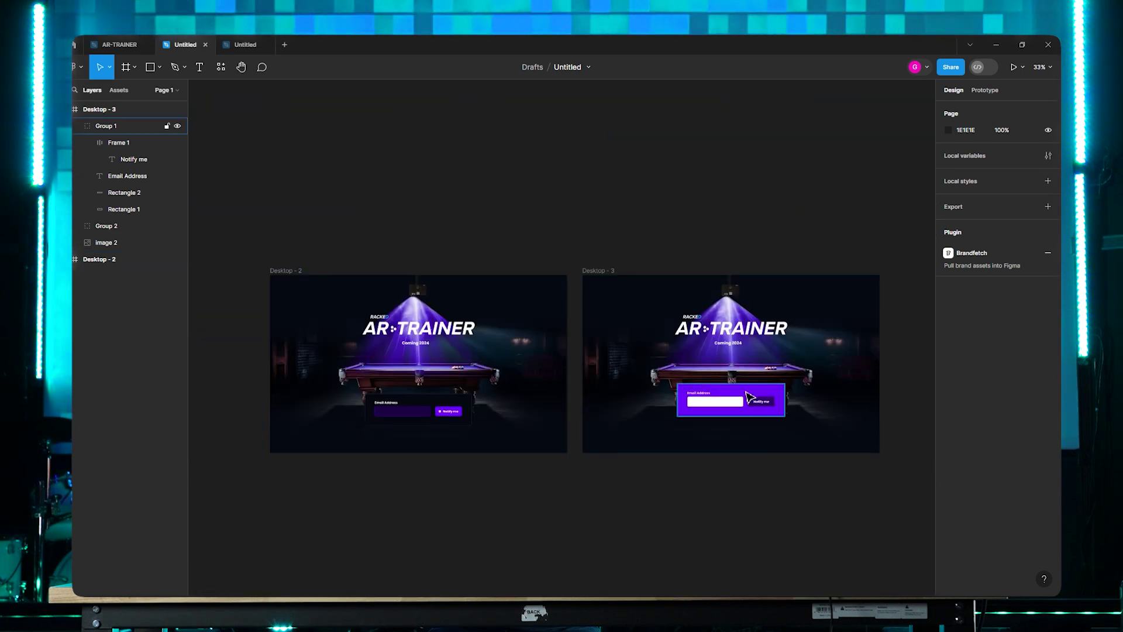
{"action": "left_click", "coordinate": [749, 396]}
{"action": "scroll", "coordinate": [755, 406], "scroll_direction": "up", "scroll_amount": 10, "text": "ctrl"}
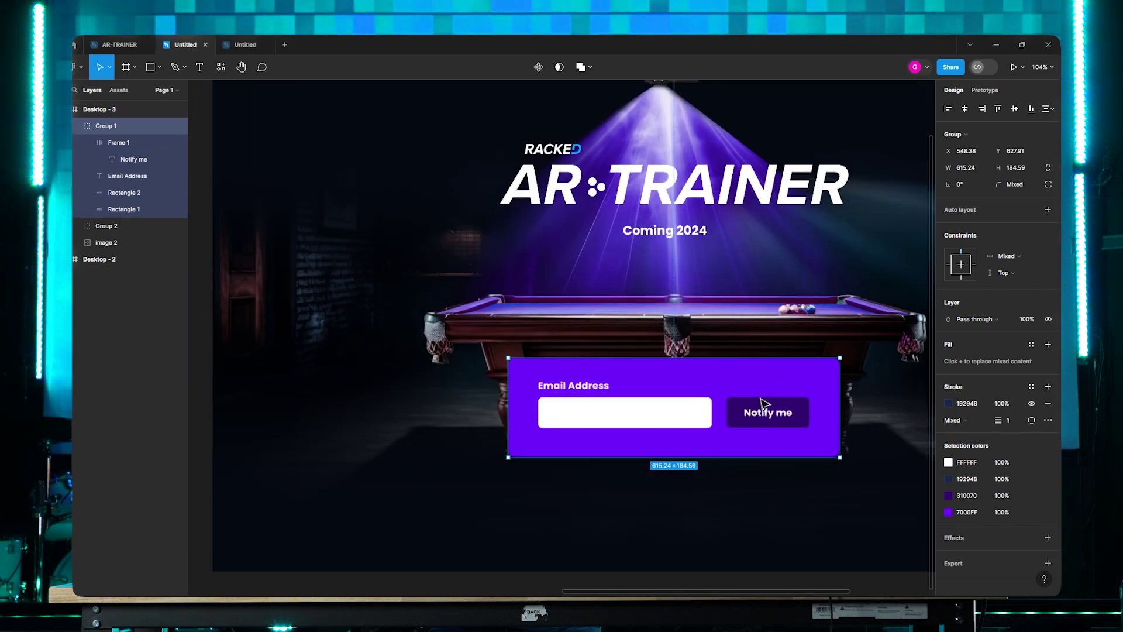
{"action": "scroll", "coordinate": [794, 389], "scroll_direction": "down", "scroll_amount": 5, "text": "ctrl"}
{"action": "scroll", "coordinate": [760, 512], "scroll_direction": "left", "scroll_amount": 4}
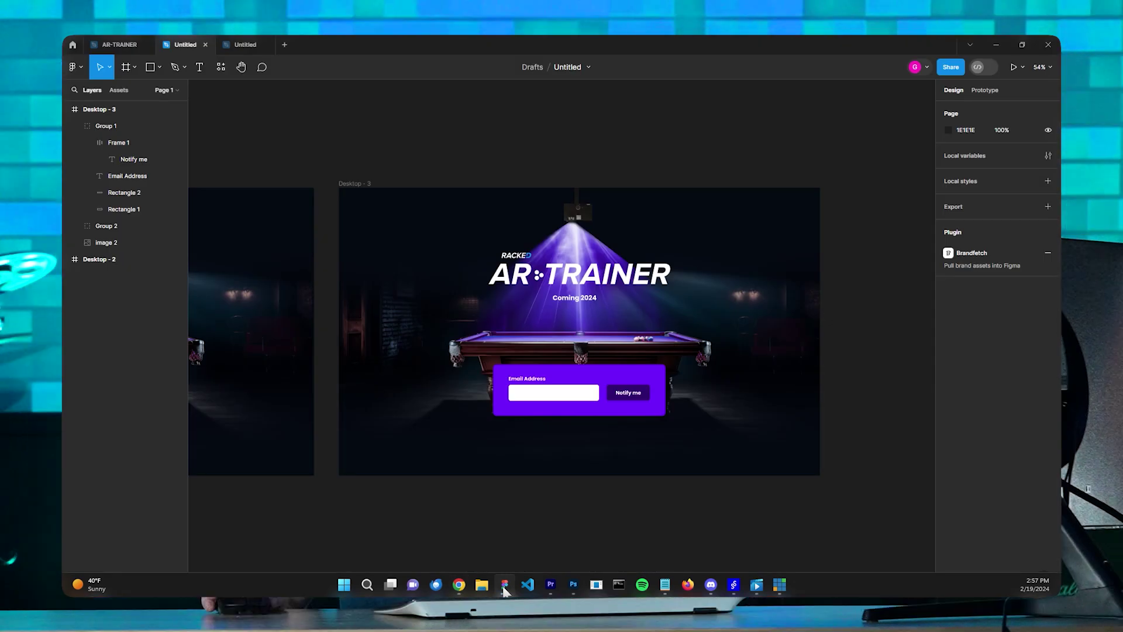
{"action": "left_click", "coordinate": [504, 585]}
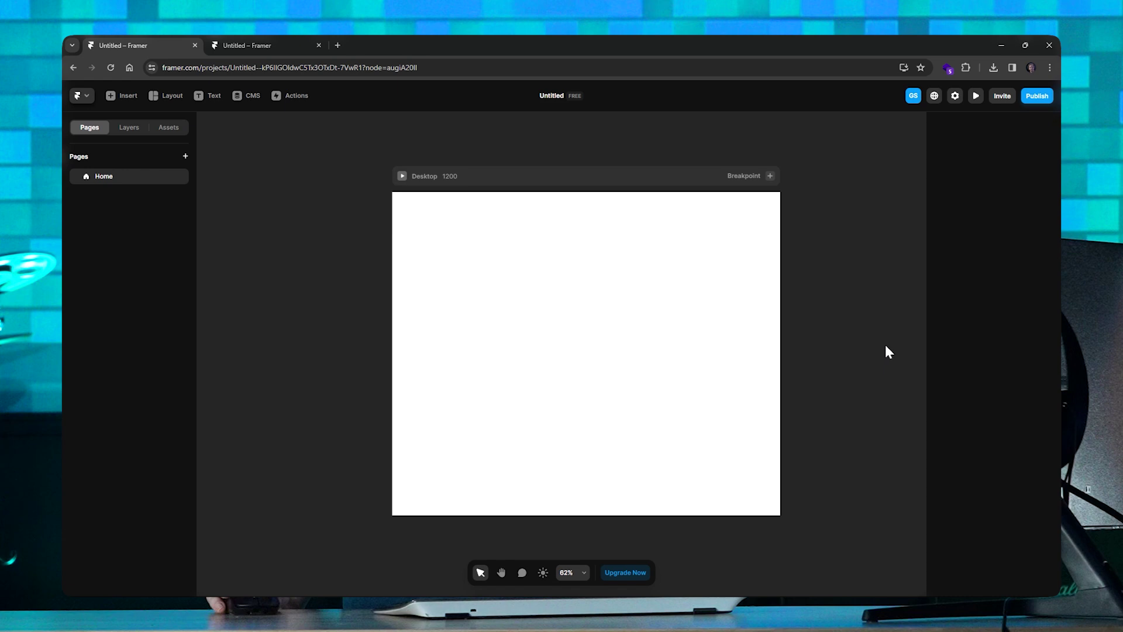
- Select Framer's empty Desktop 1200 frame, then switch back to the Figma design
{"action": "left_click", "coordinate": [642, 228]}
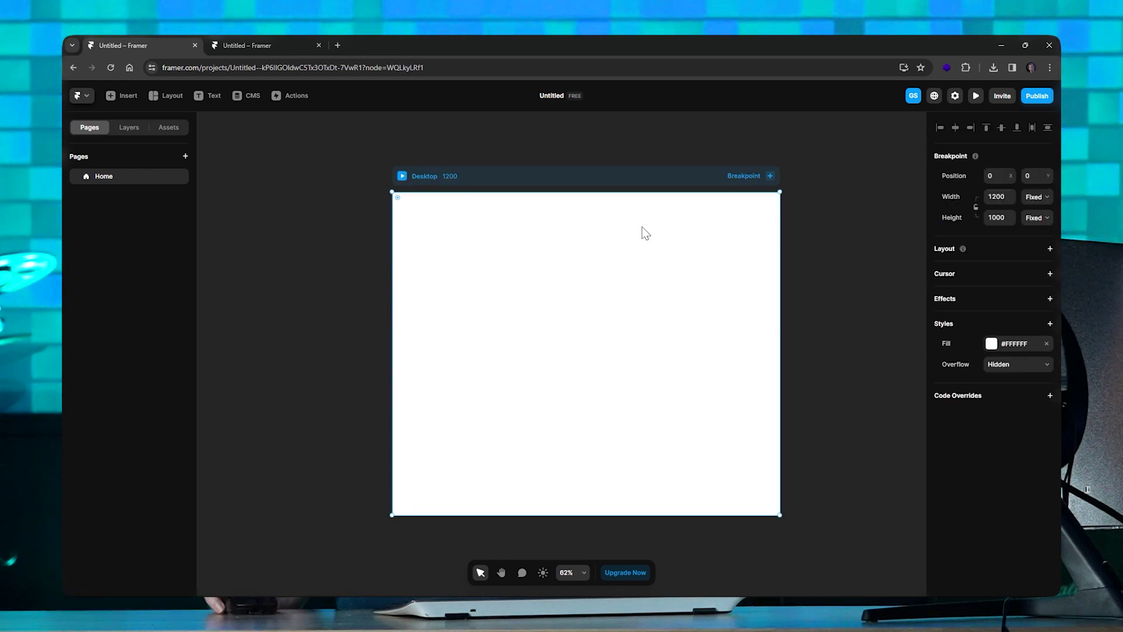
{"action": "mouse_move", "coordinate": [558, 591]}
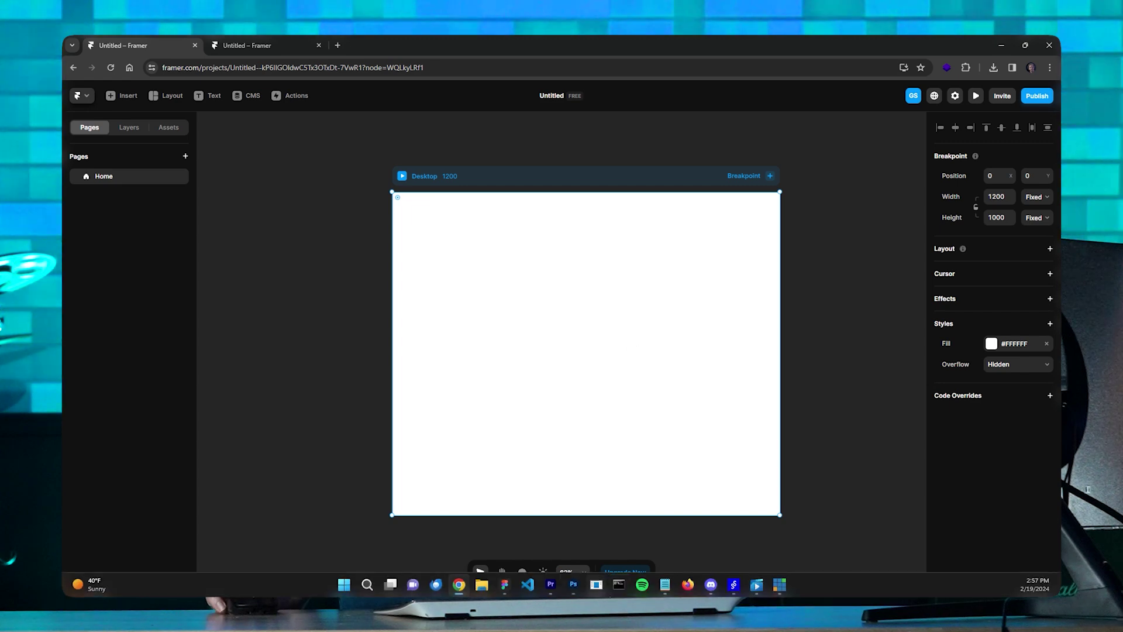
{"action": "left_click", "coordinate": [504, 585]}
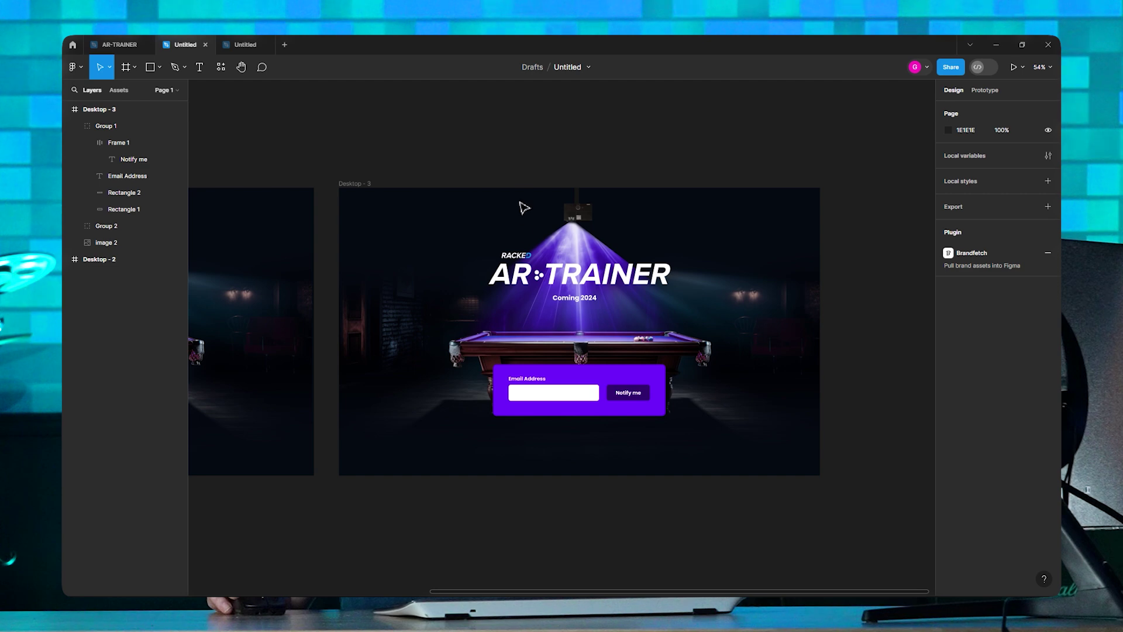
- Select the Desktop - 3 frame and browse Figma's components and plugins panel
{"action": "scroll", "coordinate": [524, 207], "scroll_direction": "up", "scroll_amount": 5}
{"action": "scroll", "coordinate": [410, 193], "scroll_direction": "down", "scroll_amount": 5}
{"action": "left_click", "coordinate": [370, 175]}
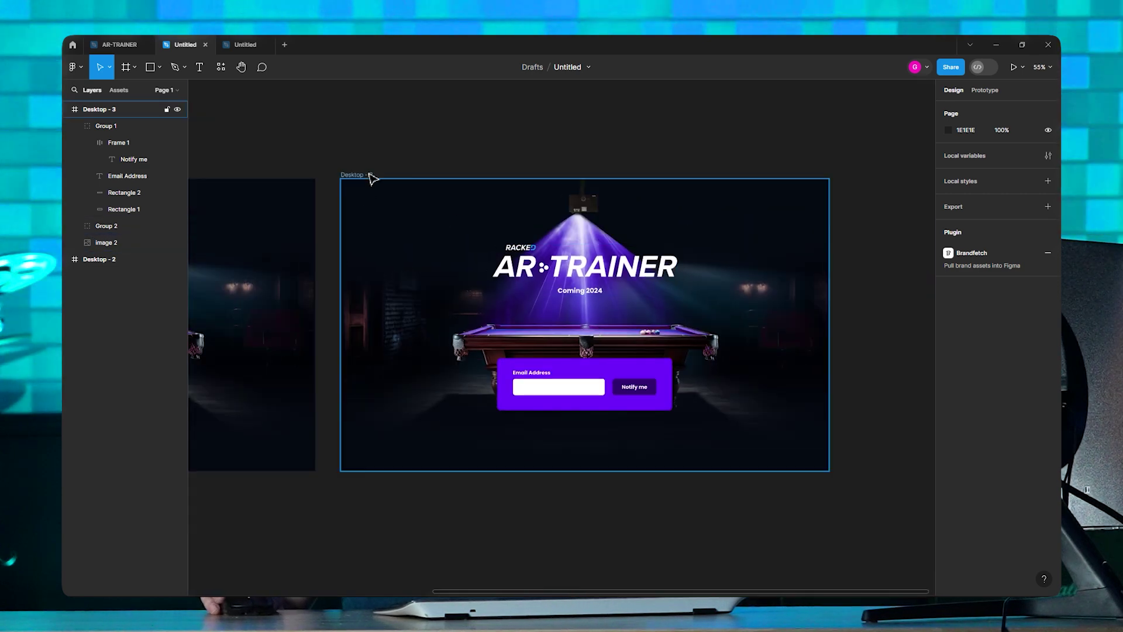
{"action": "left_click", "coordinate": [369, 175]}
{"action": "right_click", "coordinate": [664, 142]}
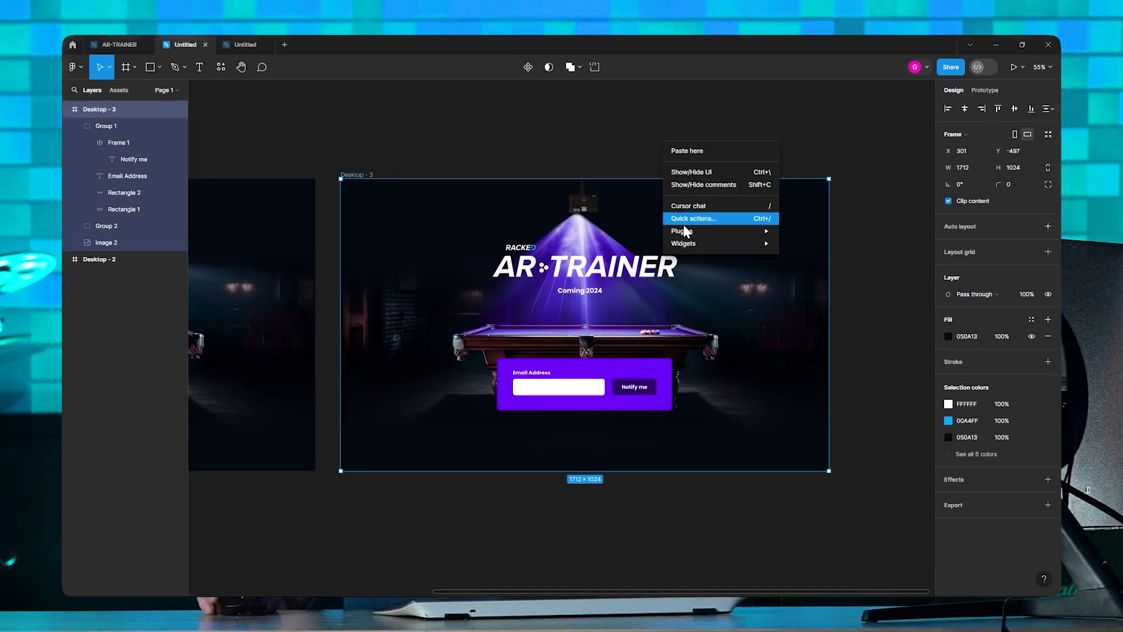
{"action": "mouse_move", "coordinate": [686, 230]}
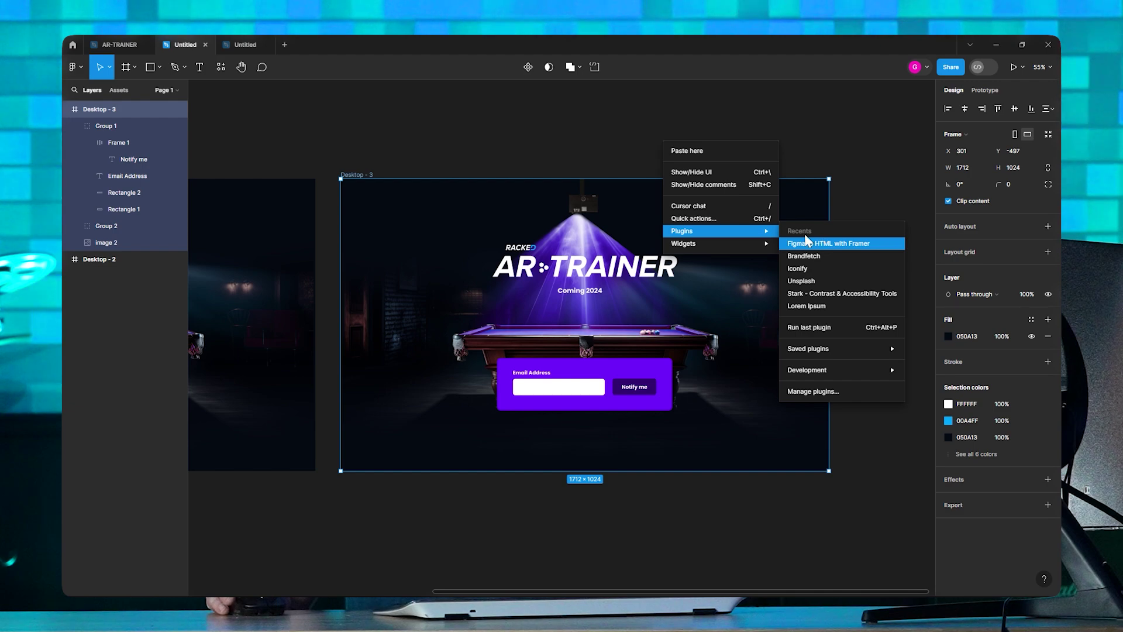
{"action": "left_click", "coordinate": [216, 68]}
{"action": "left_click", "coordinate": [220, 69]}
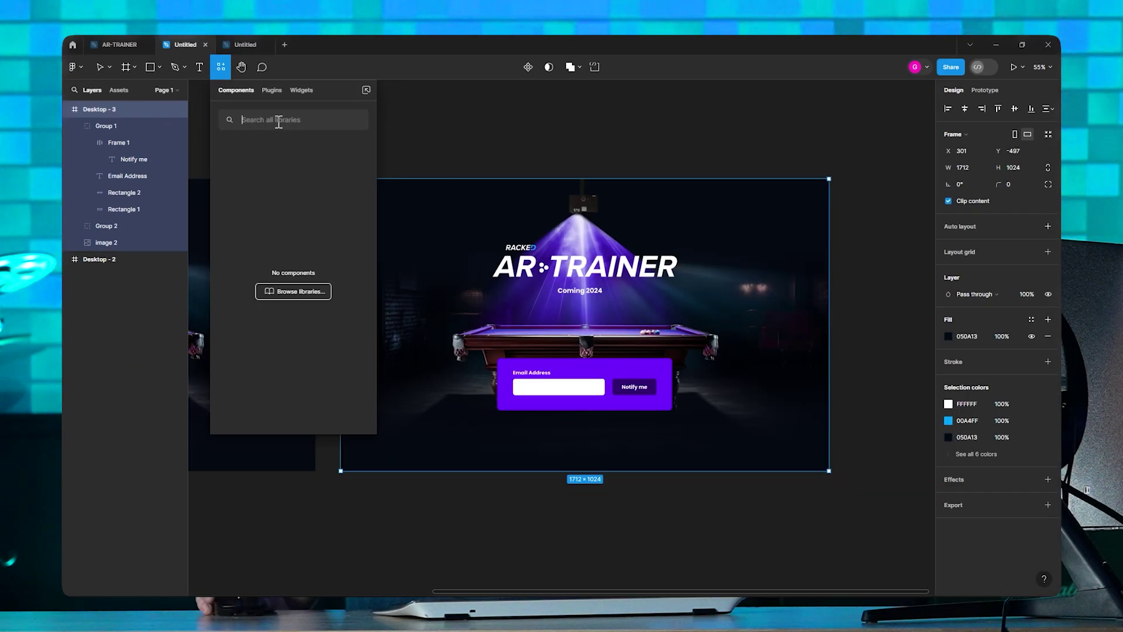
{"action": "left_click", "coordinate": [569, 140]}
{"action": "left_click", "coordinate": [363, 174]}
- Copy Desktop - 3 using the Figma to HTML with Framer plugin
{"action": "right_click", "coordinate": [691, 132]}
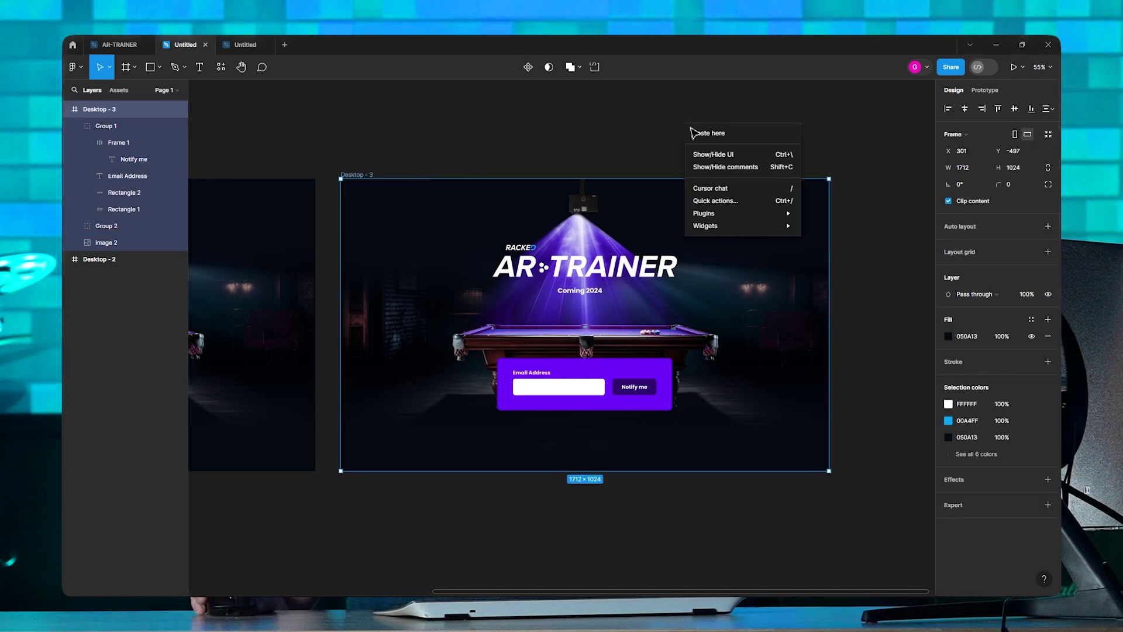
{"action": "mouse_move", "coordinate": [726, 214]}
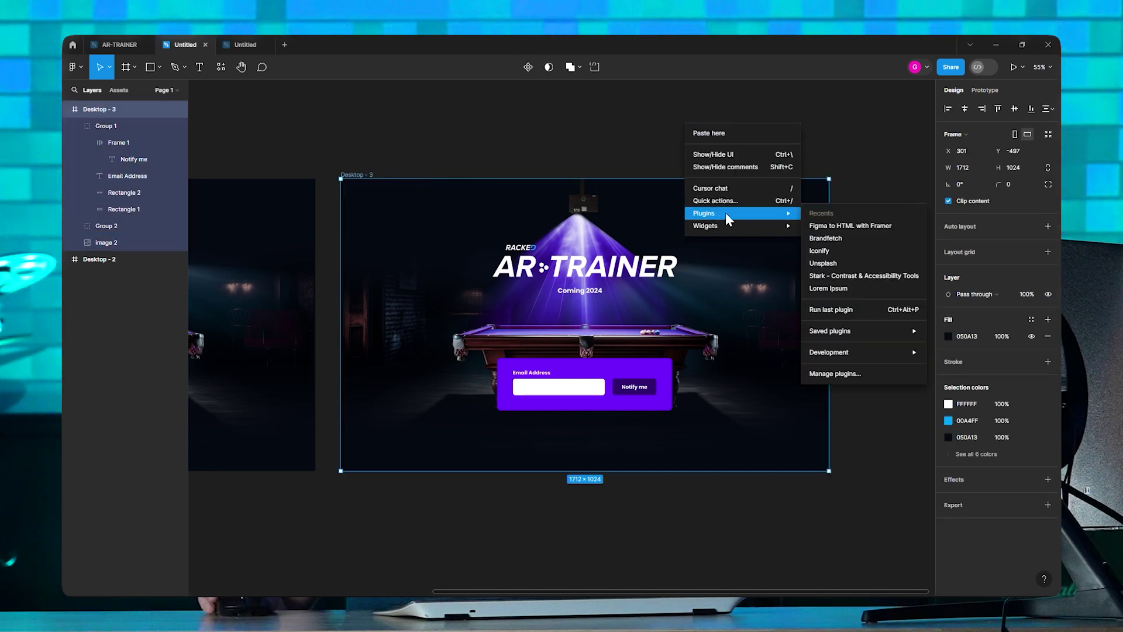
{"action": "left_click", "coordinate": [842, 226]}
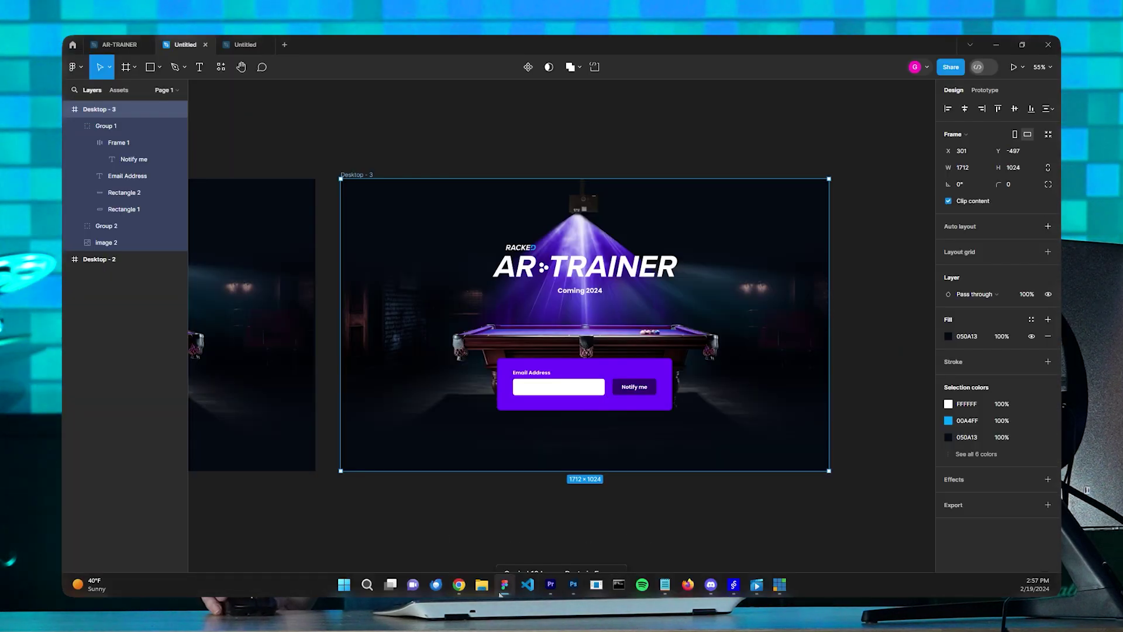
- Paste the copied 12 layers onto Framer's Desktop 1200 page
{"action": "left_click", "coordinate": [462, 589]}
{"action": "key", "text": "ctrl+v"}
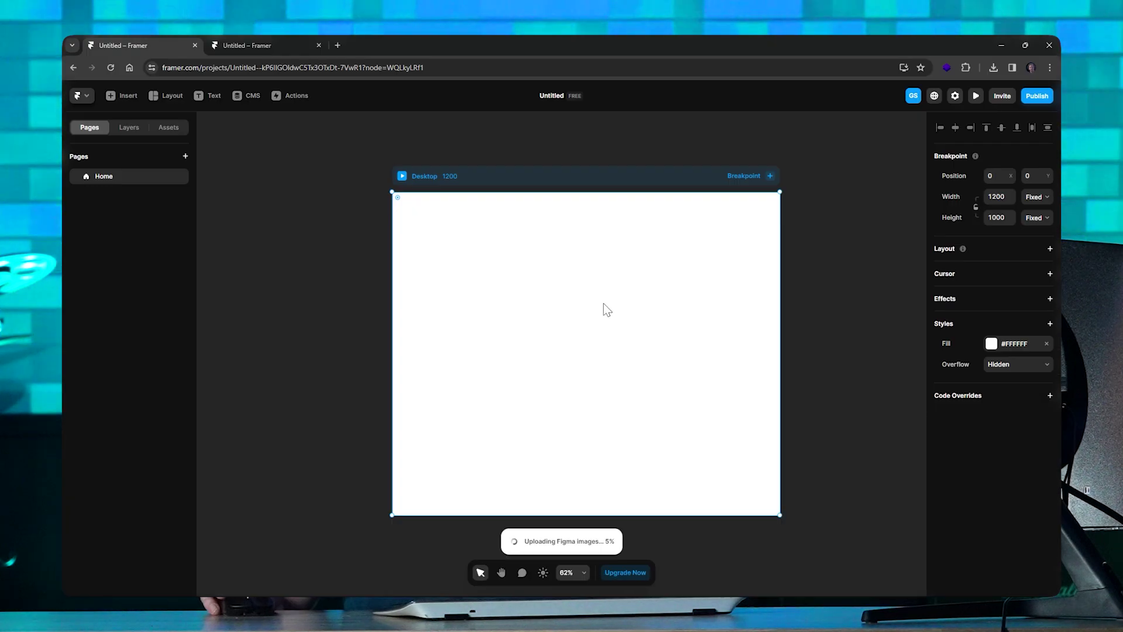
{"action": "scroll", "coordinate": [644, 299], "scroll_direction": "down", "scroll_amount": 2}
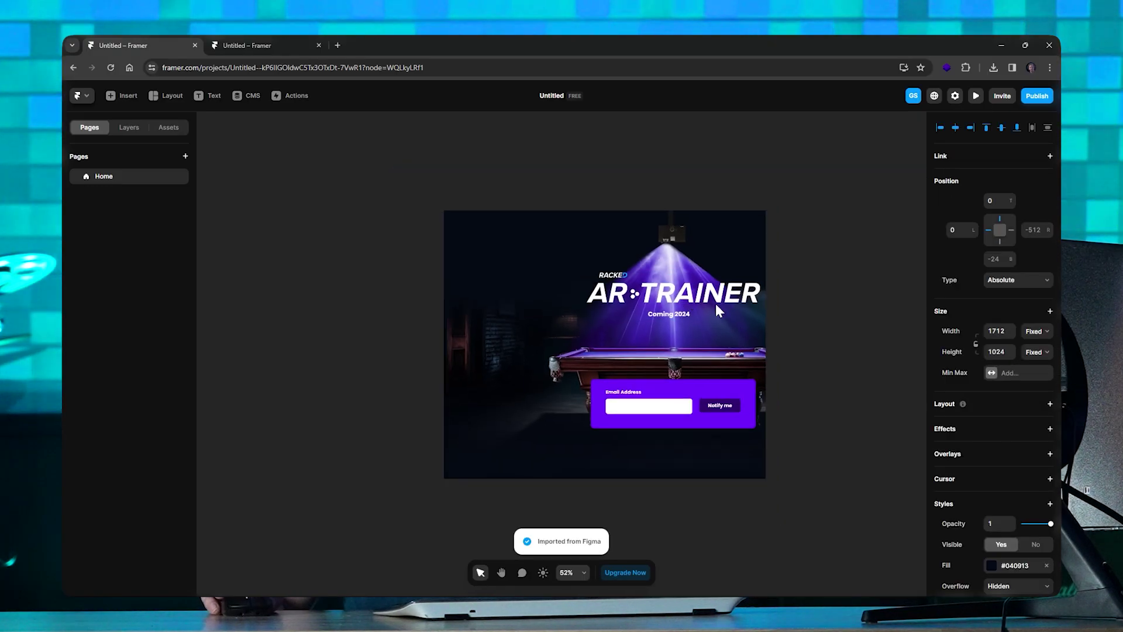
{"action": "scroll", "coordinate": [714, 303], "scroll_direction": "right", "scroll_amount": 3}
{"action": "scroll", "coordinate": [613, 293], "scroll_direction": "down", "scroll_amount": 2}
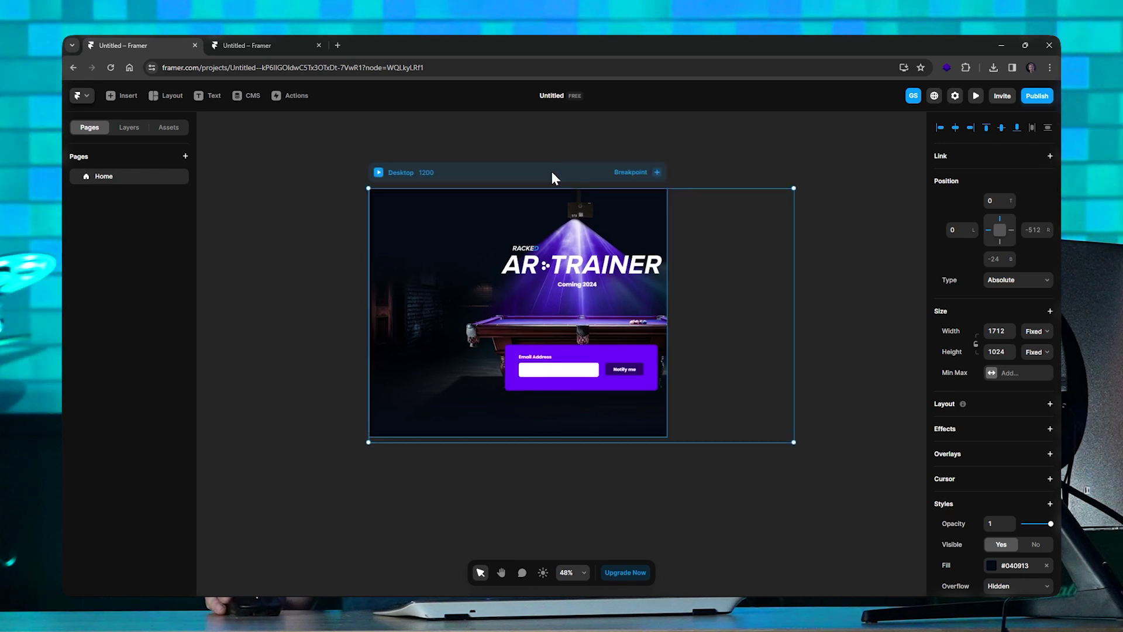
{"action": "left_click", "coordinate": [300, 248]}
- Apply Remove Frame to the Desktop - 3 layer in the Layers tree
{"action": "left_click", "coordinate": [480, 174]}
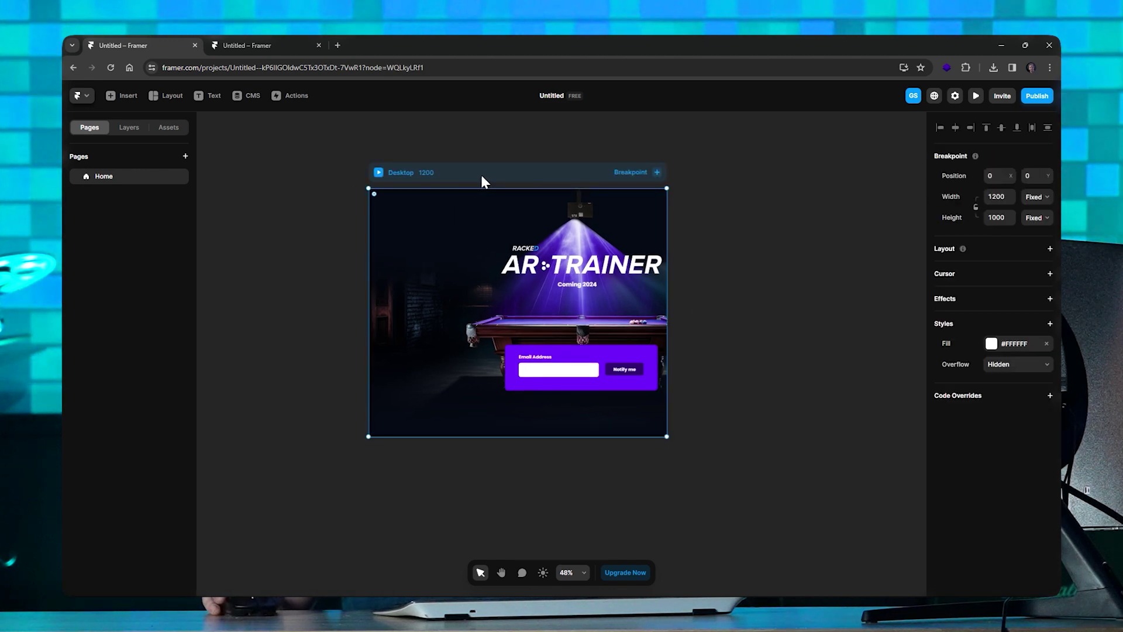
{"action": "left_click", "coordinate": [494, 223]}
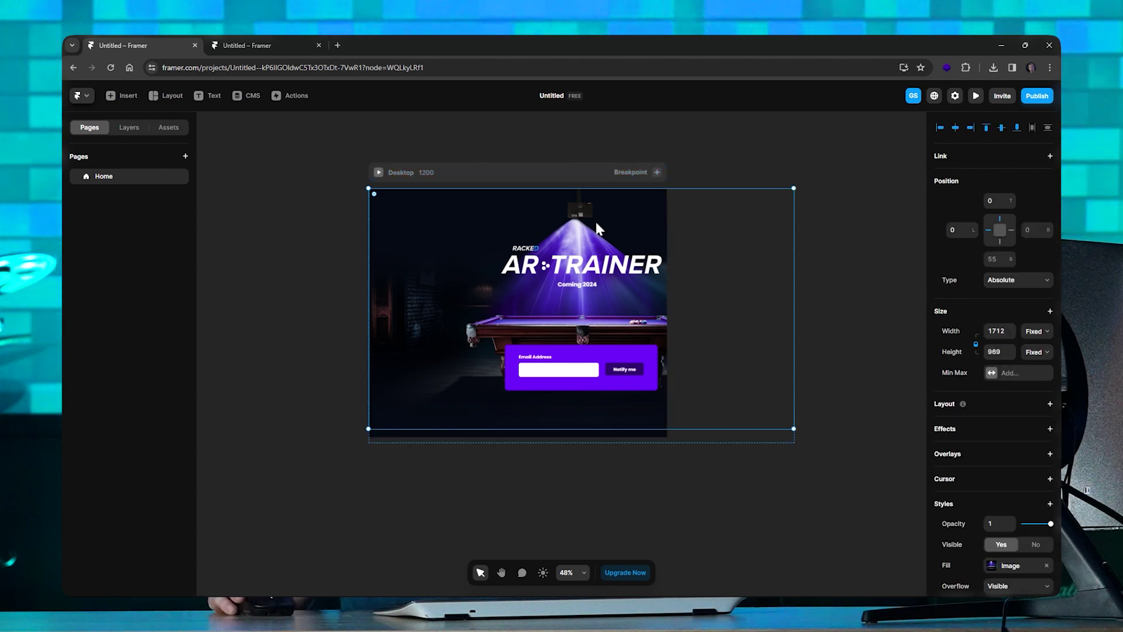
{"action": "left_click", "coordinate": [128, 128]}
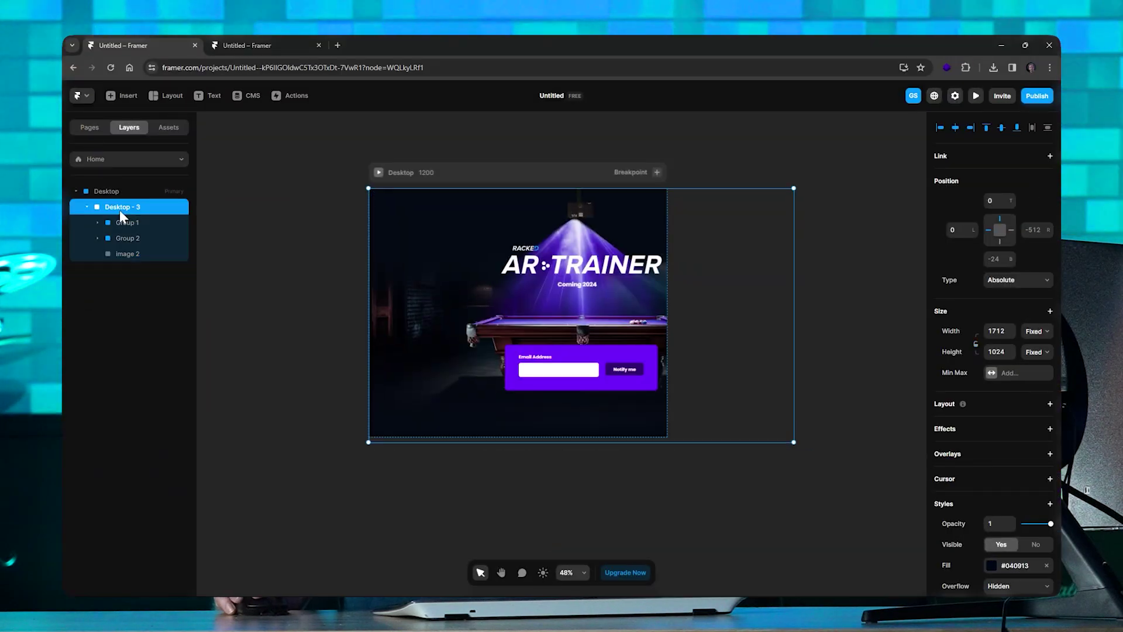
{"action": "right_click", "coordinate": [123, 212]}
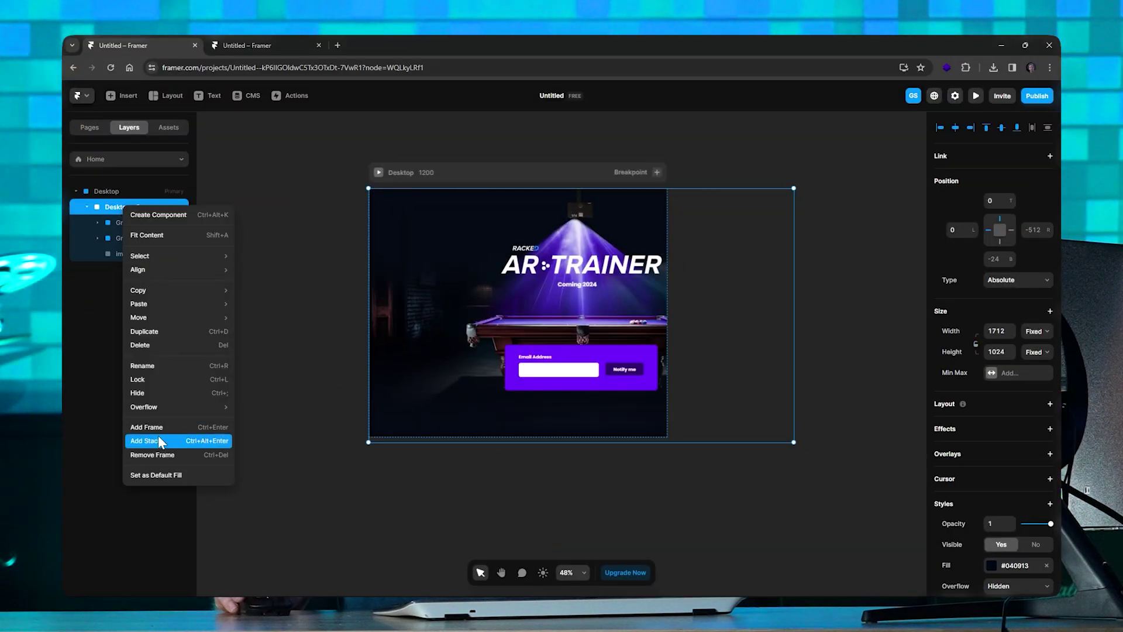
{"action": "left_click", "coordinate": [157, 455]}
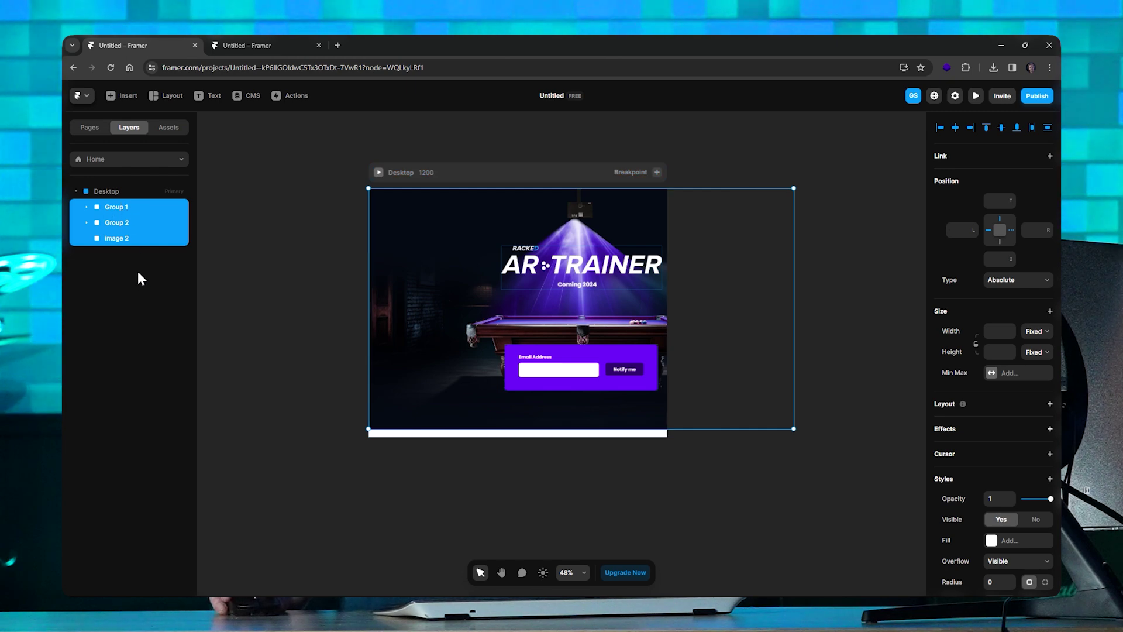
{"action": "left_click", "coordinate": [256, 273]}
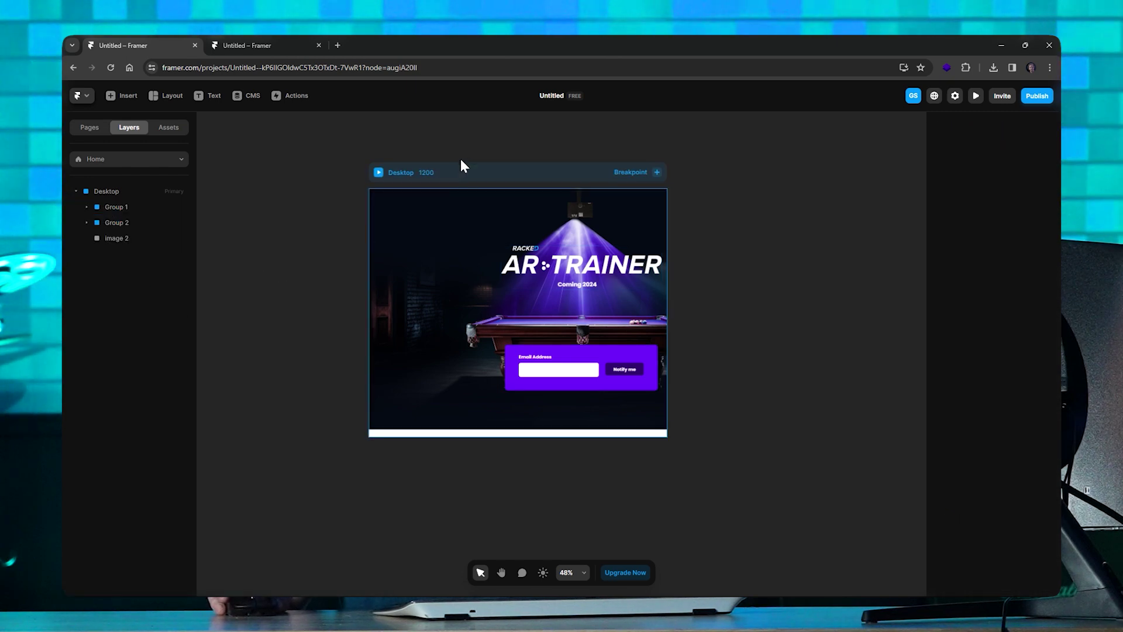
- Fill the Desktop frame with the dark navy #040A13 sampled from the background image
{"action": "left_click", "coordinate": [469, 175]}
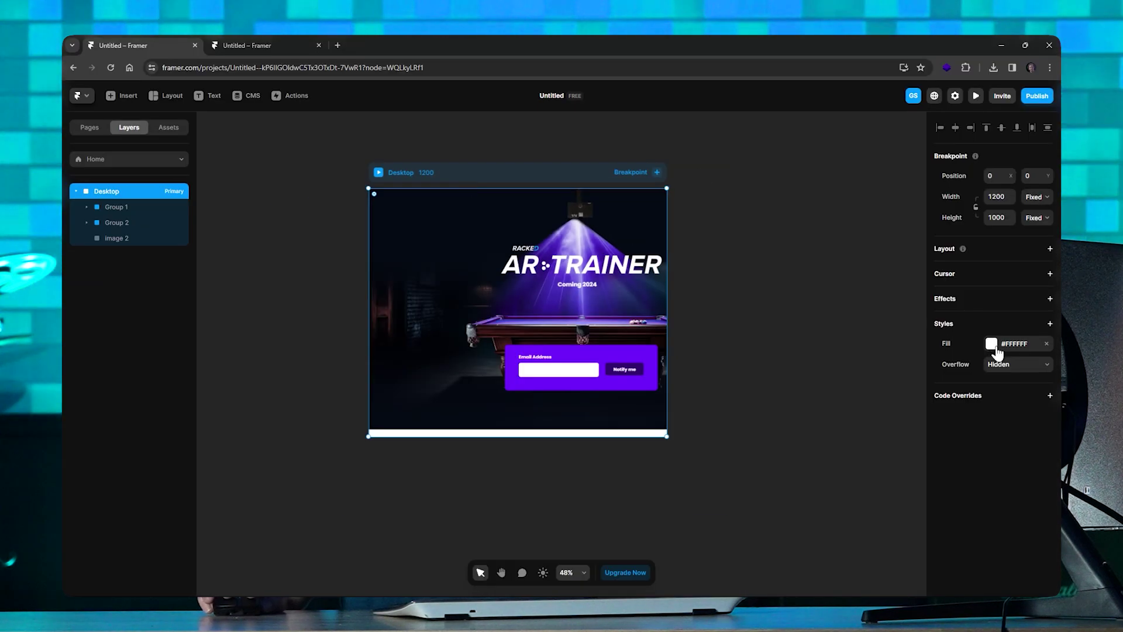
{"action": "left_click", "coordinate": [992, 345]}
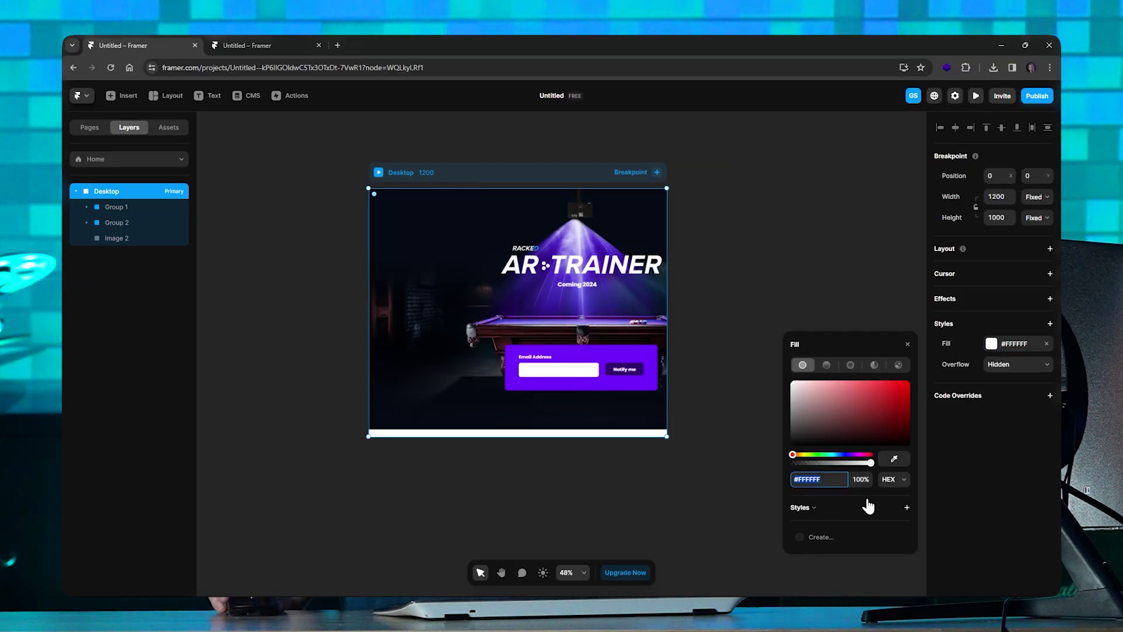
{"action": "left_click", "coordinate": [884, 461]}
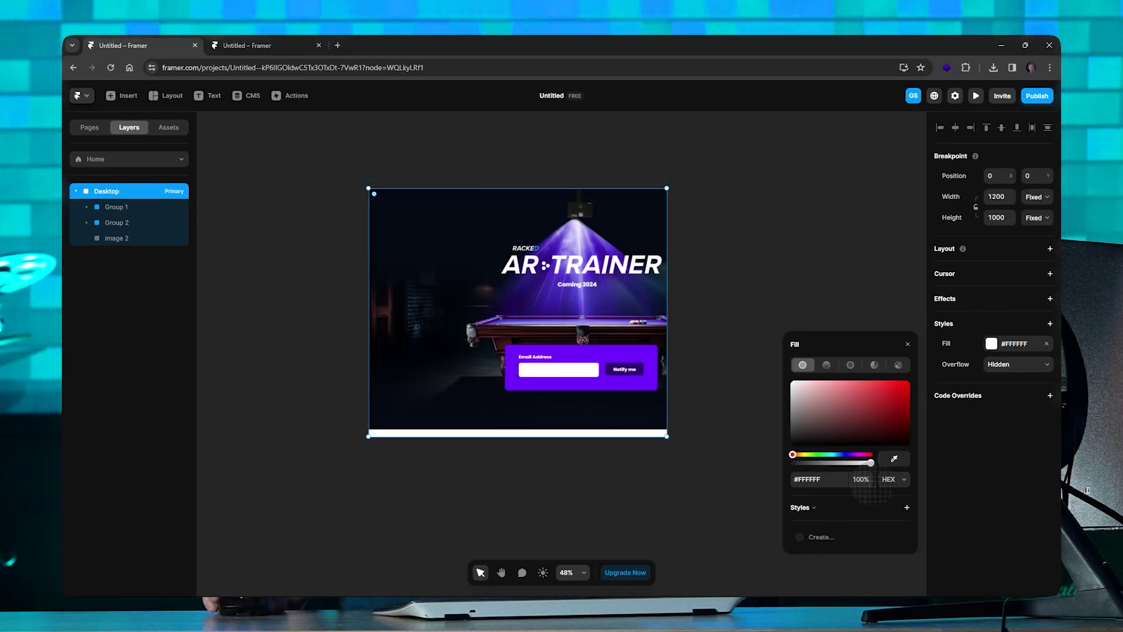
{"action": "left_click", "coordinate": [530, 202]}
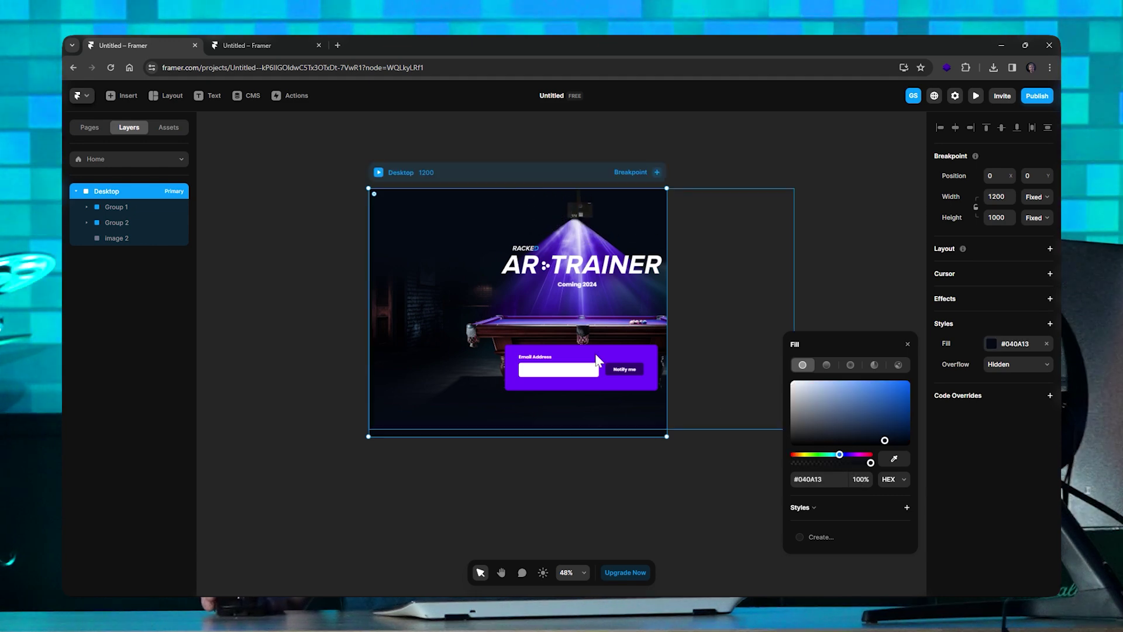
{"action": "left_click", "coordinate": [775, 213]}
{"action": "scroll", "coordinate": [503, 197], "scroll_direction": "up", "scroll_amount": 3}
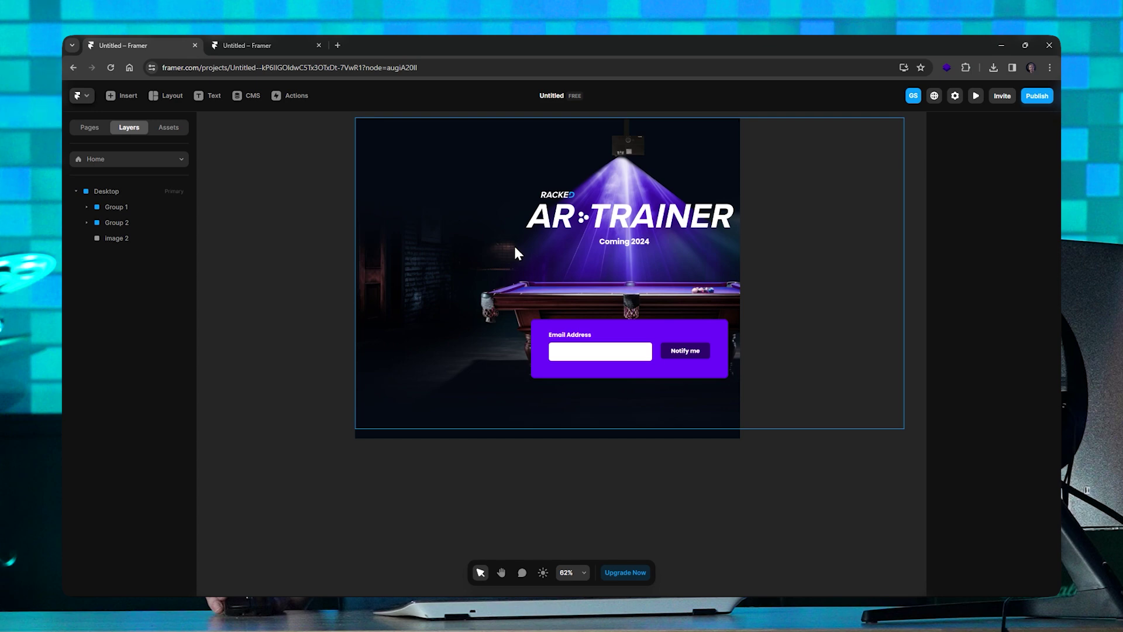
{"action": "scroll", "coordinate": [636, 225], "scroll_direction": "down", "scroll_amount": 2}
{"action": "scroll", "coordinate": [636, 226], "scroll_direction": "up", "scroll_amount": 3}
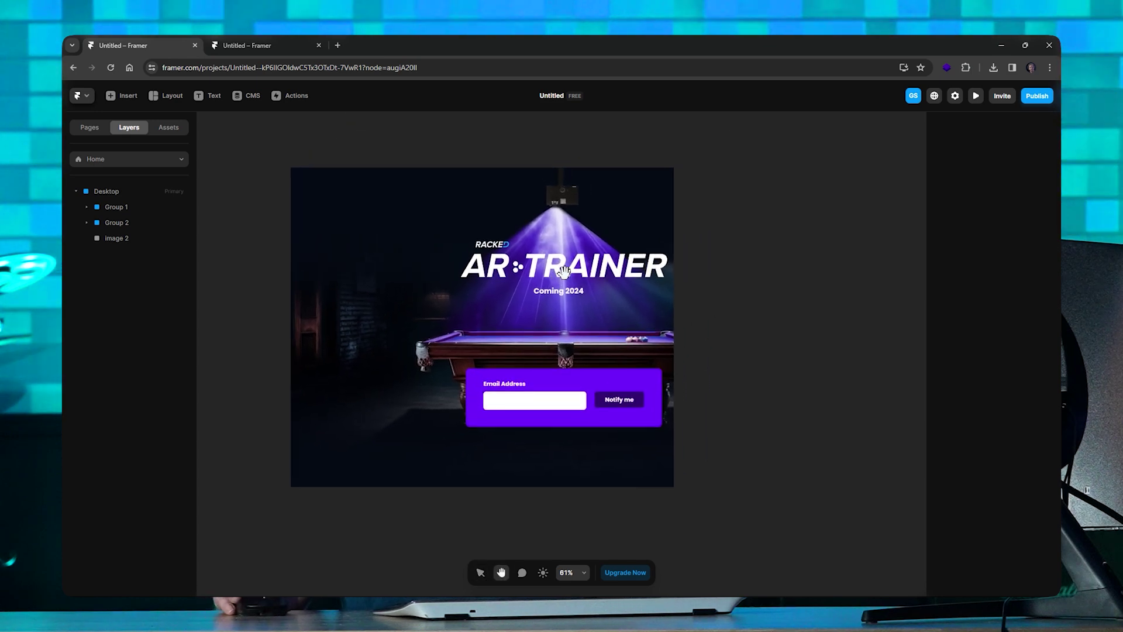
- Rename the background image layer to BG and set its width to 100% relative
{"action": "left_click", "coordinate": [643, 222]}
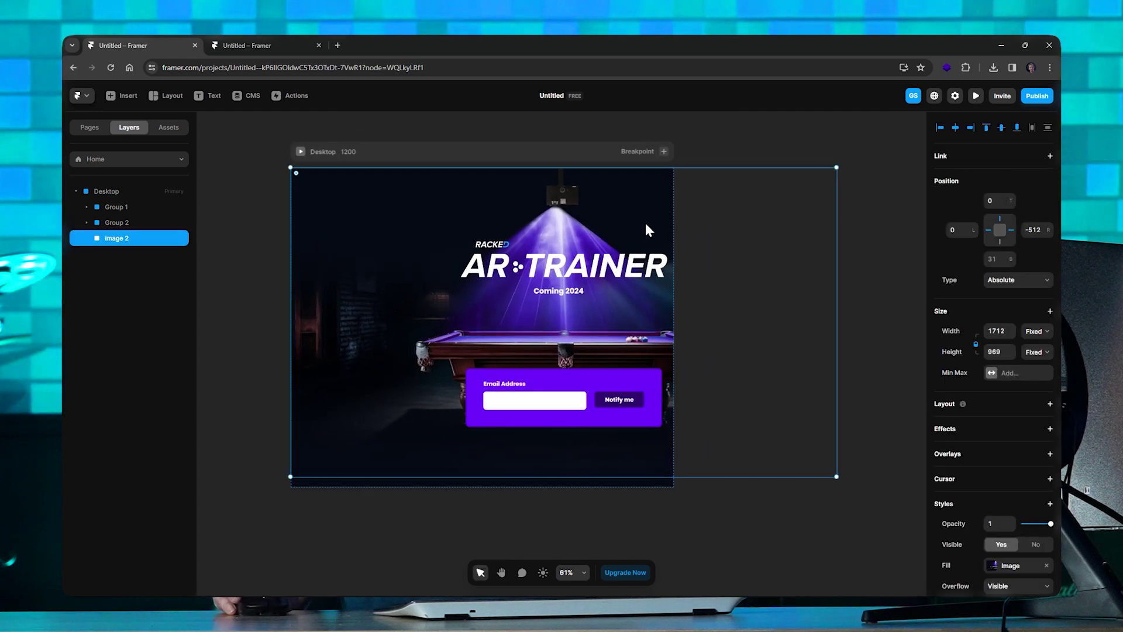
{"action": "double_click", "coordinate": [120, 238]}
{"action": "type", "text": "BG"}
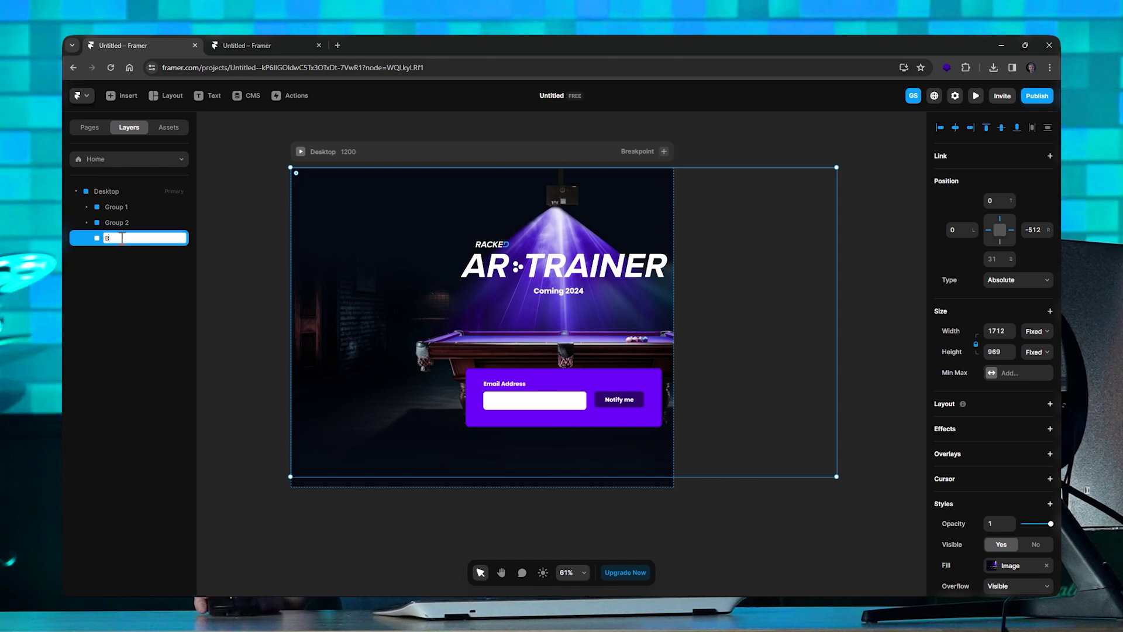
{"action": "left_click", "coordinate": [1004, 330]}
{"action": "type", "text": "100"}
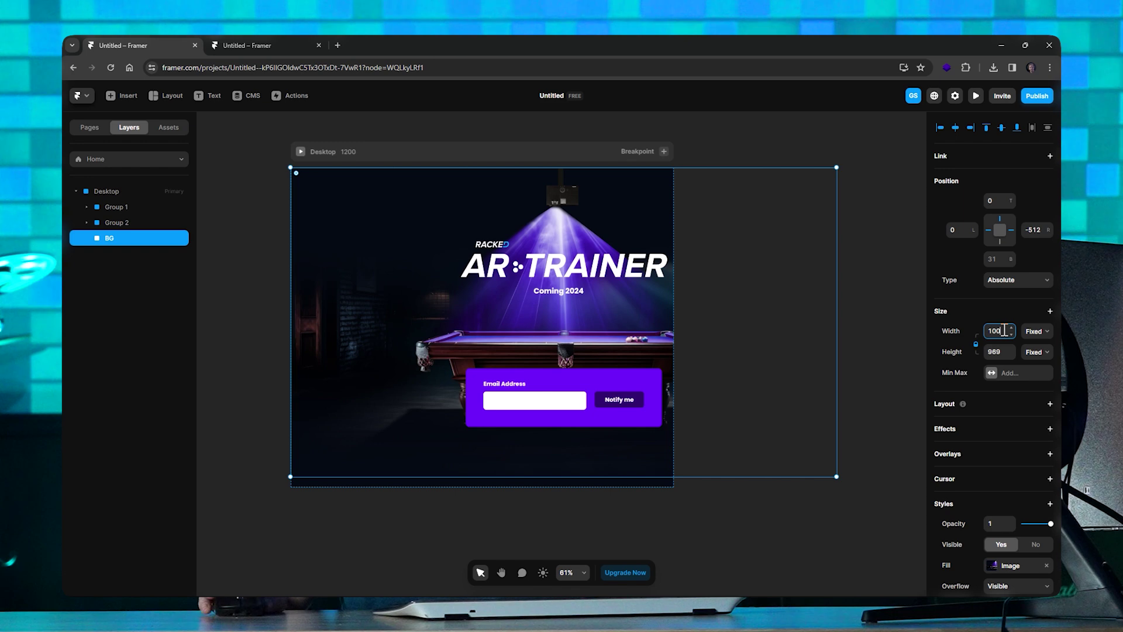
{"action": "type", "text": "%"}
{"action": "key", "text": "Return"}
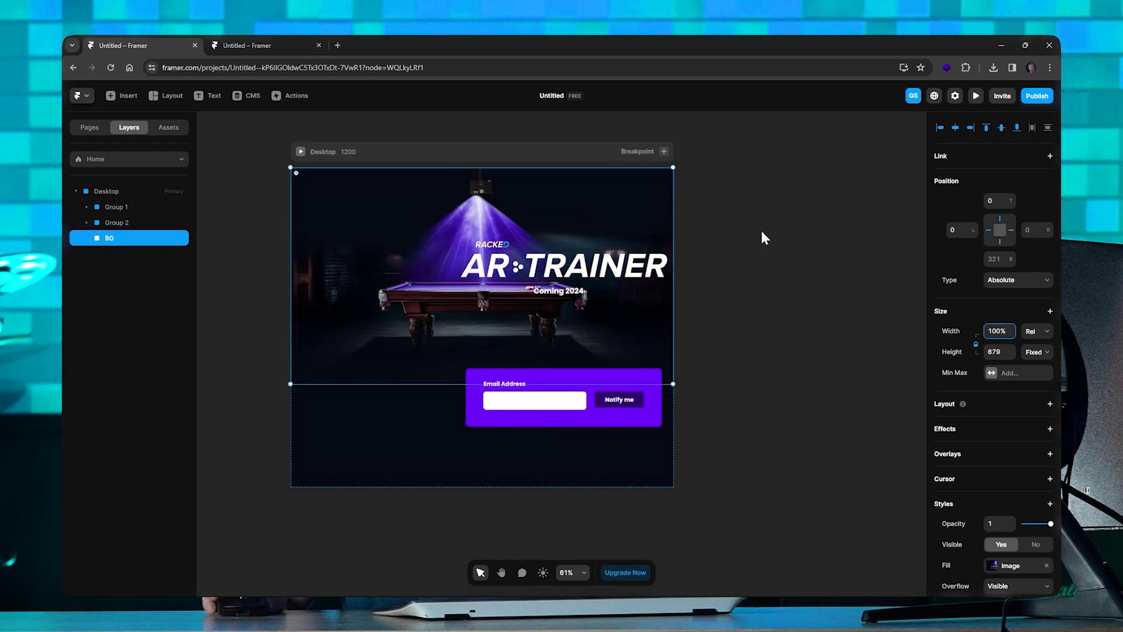
- Resize the Desktop frame to check that the BG image stretches with it
{"action": "left_click", "coordinate": [762, 235]}
{"action": "left_click", "coordinate": [582, 149]}
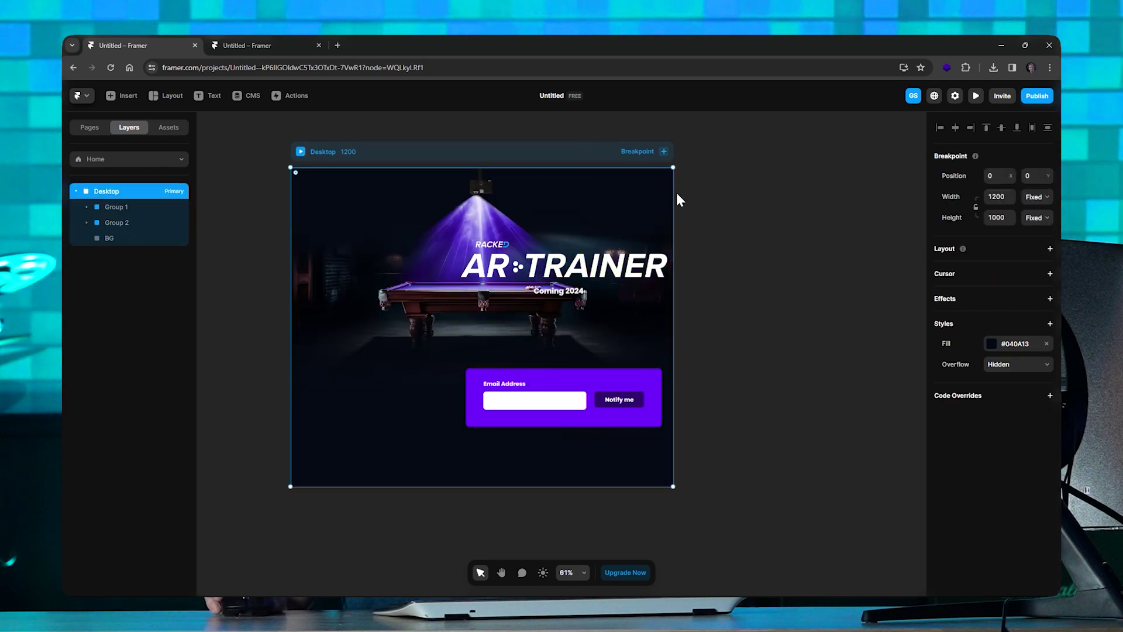
{"action": "left_click_drag", "start_coordinate": [679, 200], "coordinate": [674, 231]}
{"action": "left_click", "coordinate": [780, 230]}
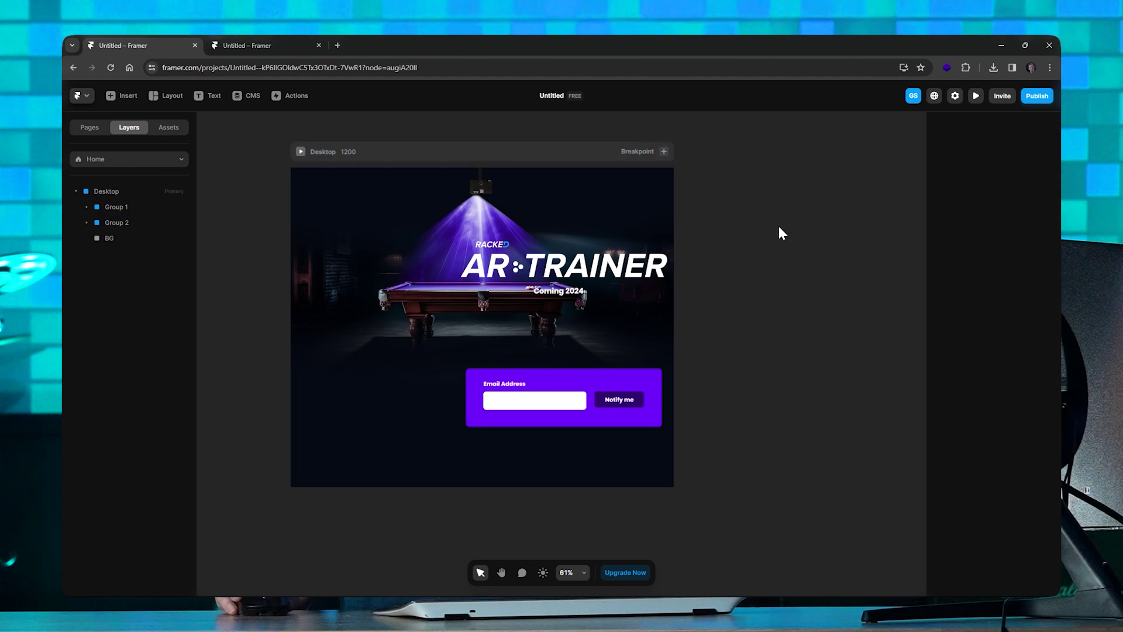
- Rename the title group Group 2 to Header
{"action": "left_click", "coordinate": [555, 268]}
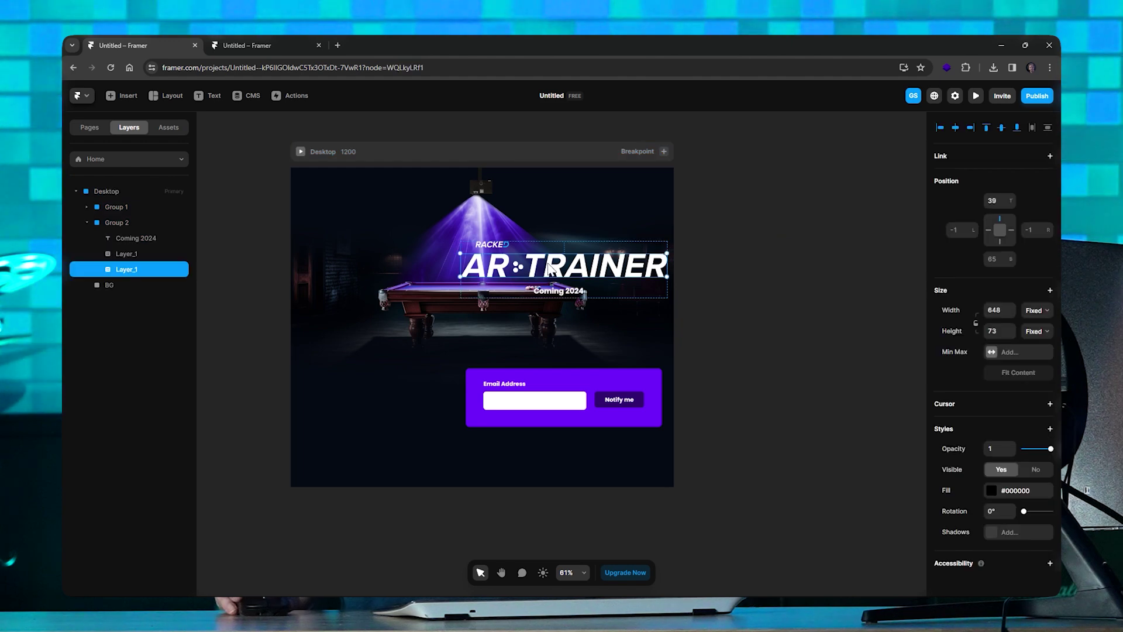
{"action": "left_click", "coordinate": [117, 222]}
{"action": "double_click", "coordinate": [118, 223]}
{"action": "type", "text": "H"}
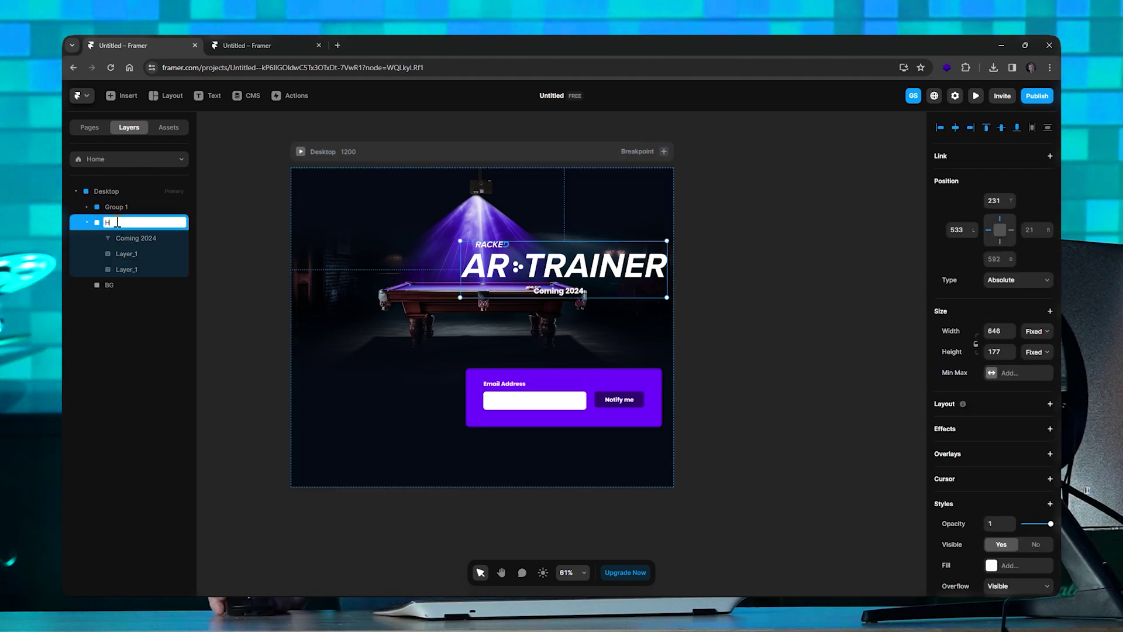
{"action": "type", "text": "eader"}
{"action": "key", "text": "Return"}
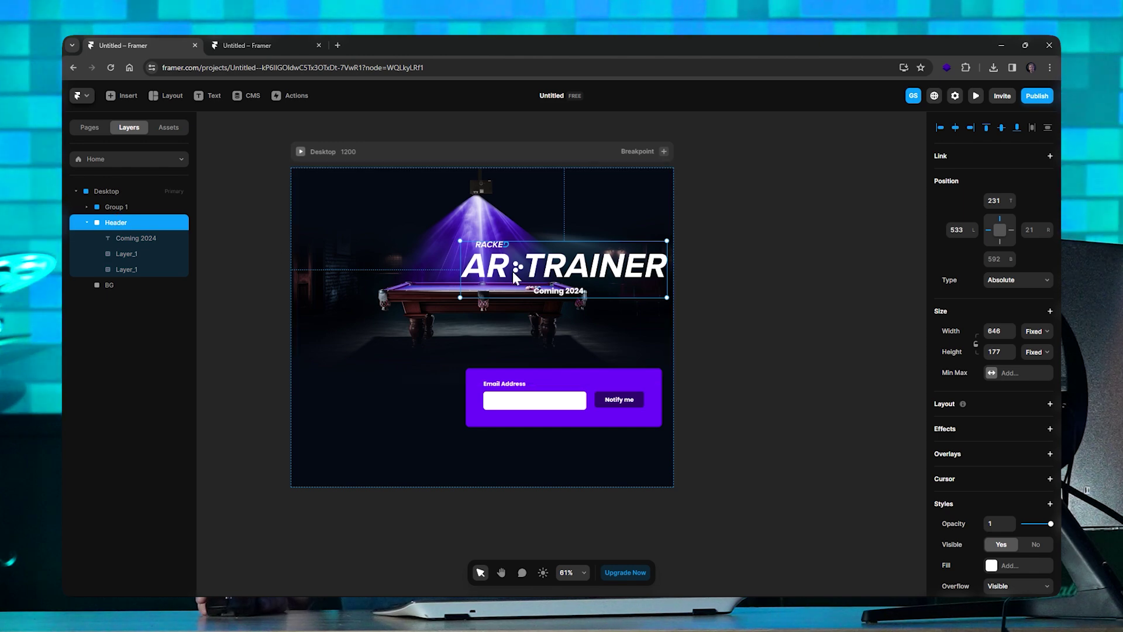
- Centre the Header horizontally and move it up to a Top of 154
{"action": "left_click", "coordinate": [955, 128]}
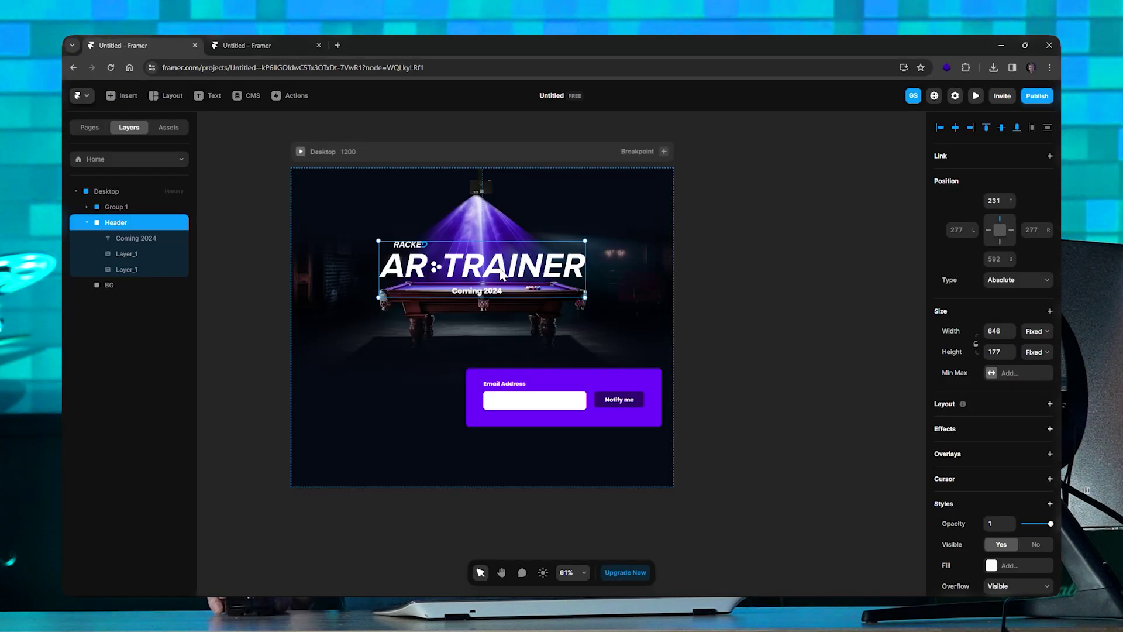
{"action": "scroll", "coordinate": [502, 272], "scroll_direction": "up", "scroll_amount": 3}
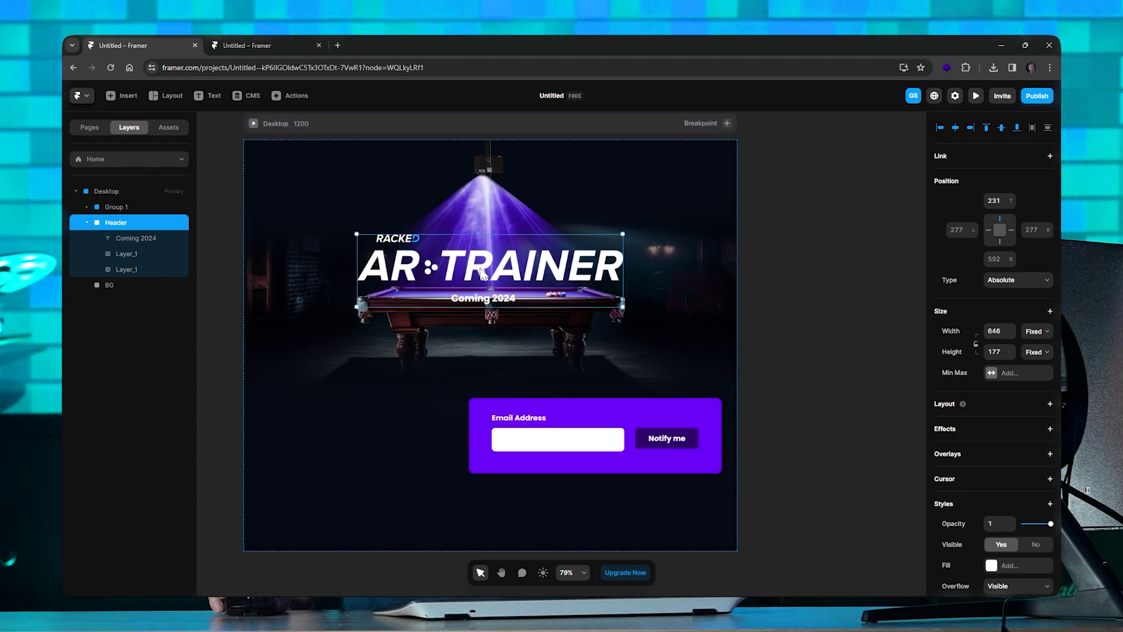
{"action": "left_click_drag", "start_coordinate": [480, 272], "coordinate": [480, 245]}
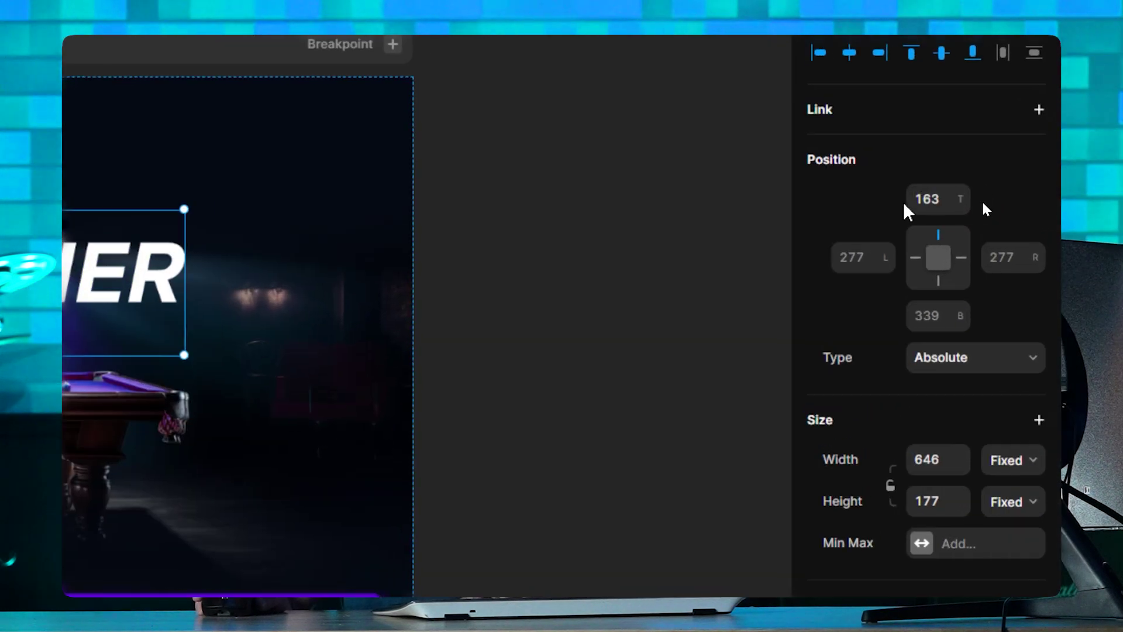
{"action": "left_click", "coordinate": [997, 201]}
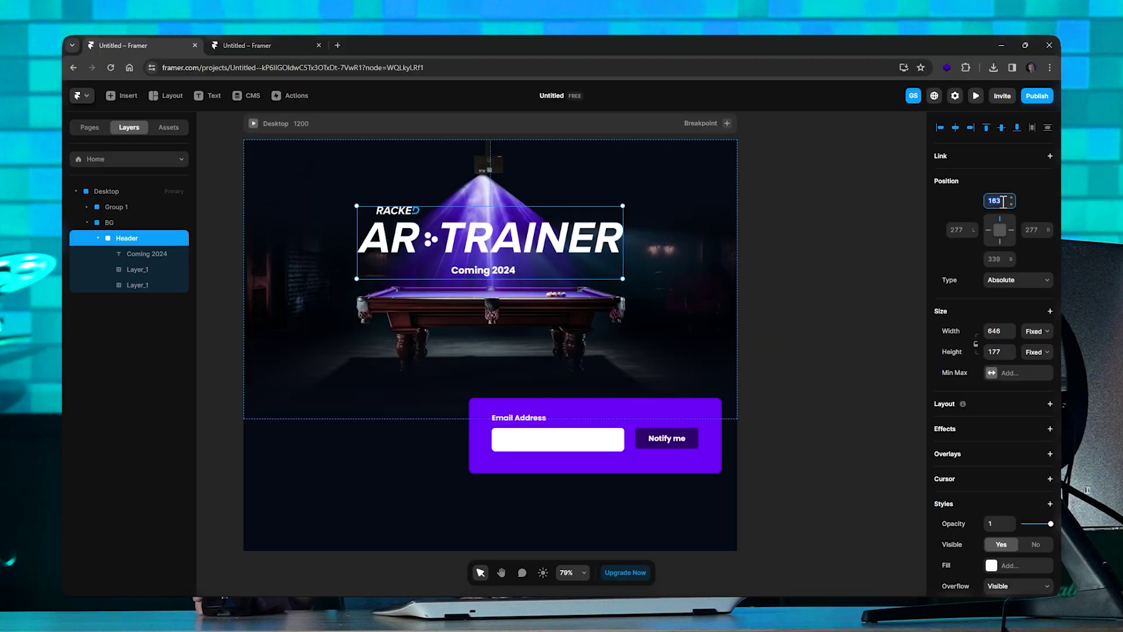
{"action": "key", "text": "Down"}
{"action": "key", "text": "Down"}
{"action": "key", "text": "Down"}
{"action": "key", "text": "Down"}
{"action": "key", "text": "Down"}
{"action": "key", "text": "Down"}
{"action": "key", "text": "Down"}
{"action": "key", "text": "Down"}
{"action": "key", "text": "Down"}
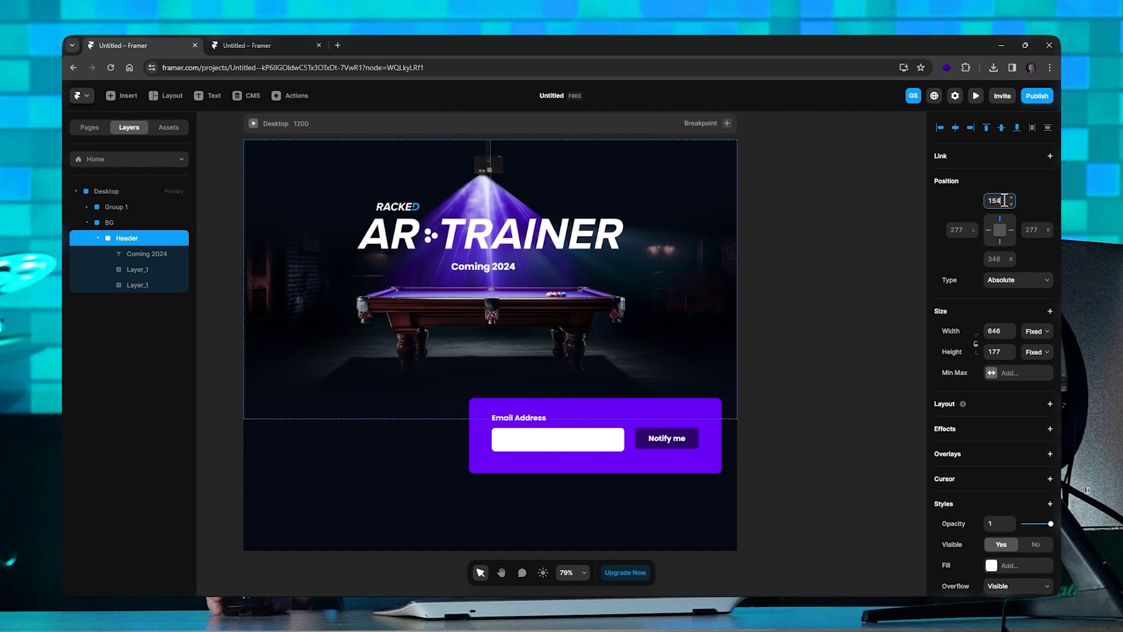
- Shrink the AR TRAINER logo image to 460 × 52
{"action": "left_click", "coordinate": [760, 228]}
{"action": "left_click", "coordinate": [575, 232]}
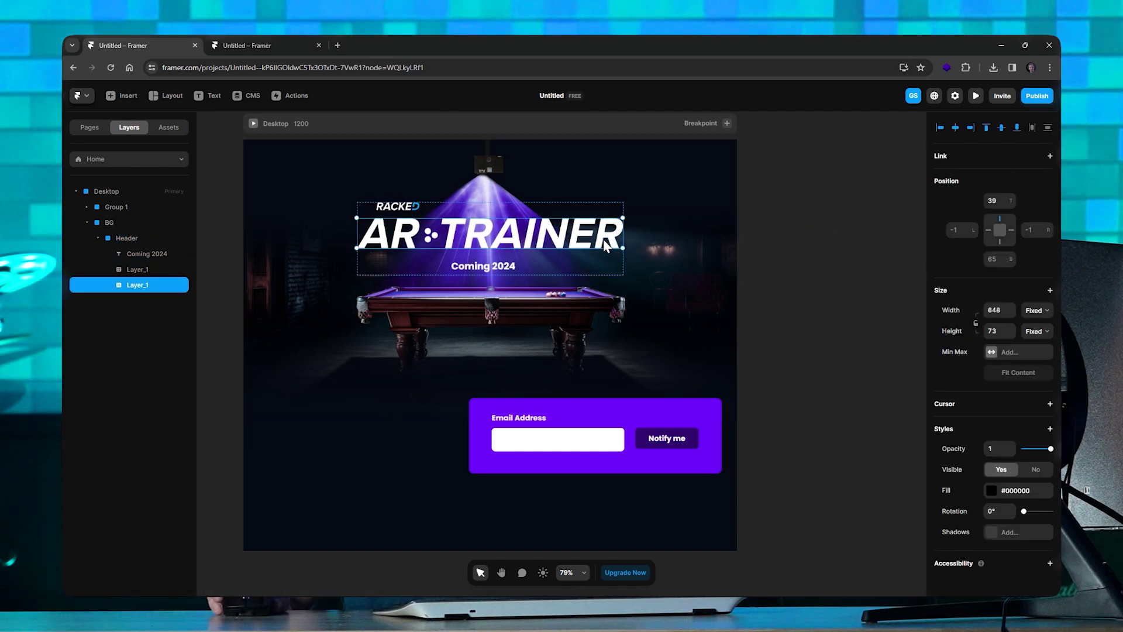
{"action": "left_click_drag", "start_coordinate": [627, 253], "coordinate": [551, 239]}
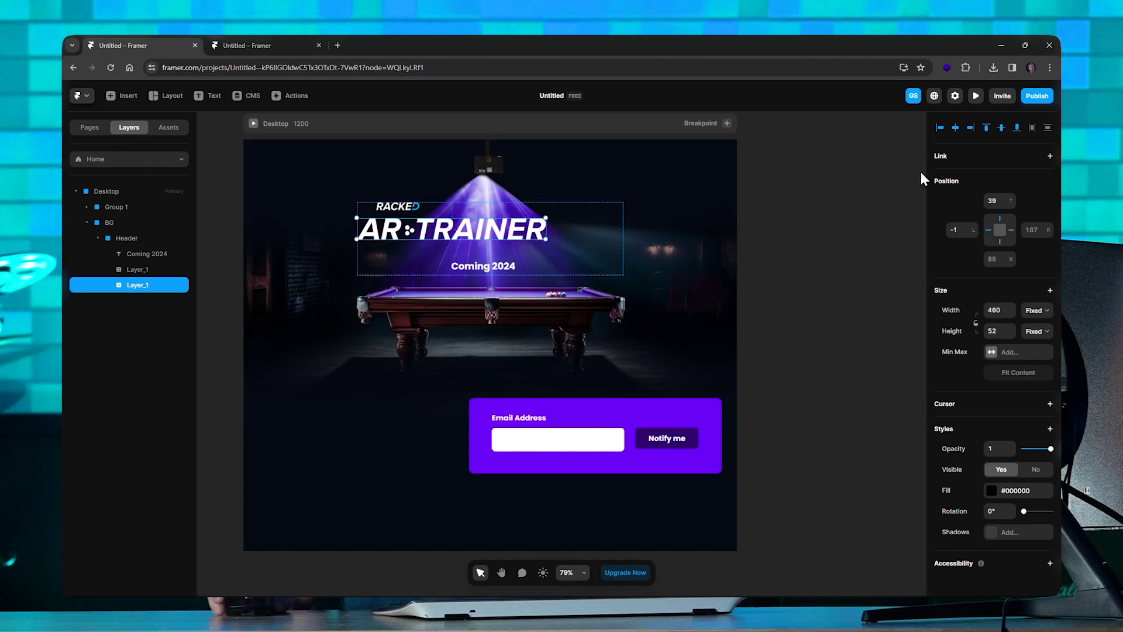
- Centre the AR TRAINER logo within the Header and select the Header group
{"action": "left_click", "coordinate": [955, 128]}
{"action": "left_click", "coordinate": [763, 269]}
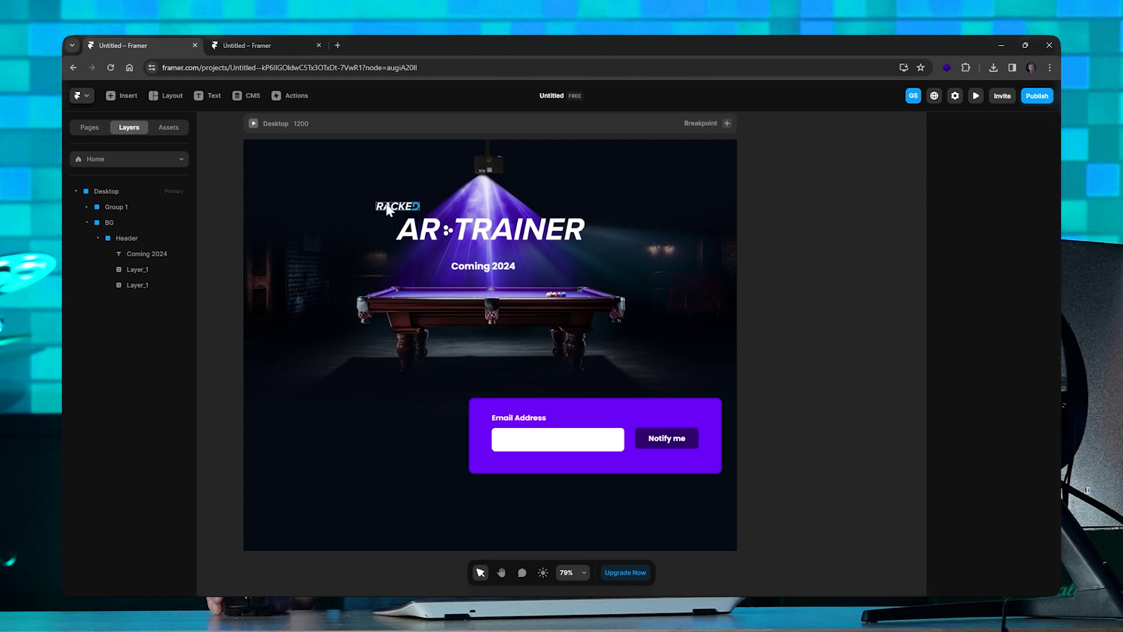
{"action": "left_click", "coordinate": [472, 205]}
{"action": "left_click", "coordinate": [472, 205]}
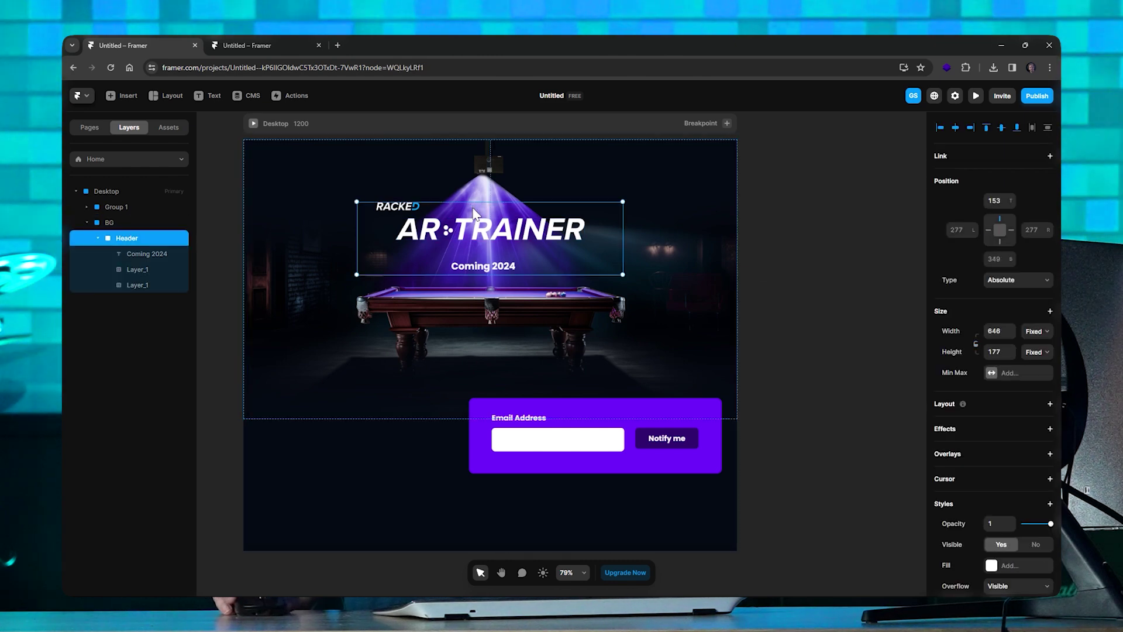
{"action": "left_click", "coordinate": [112, 224]}
{"action": "left_click", "coordinate": [121, 237]}
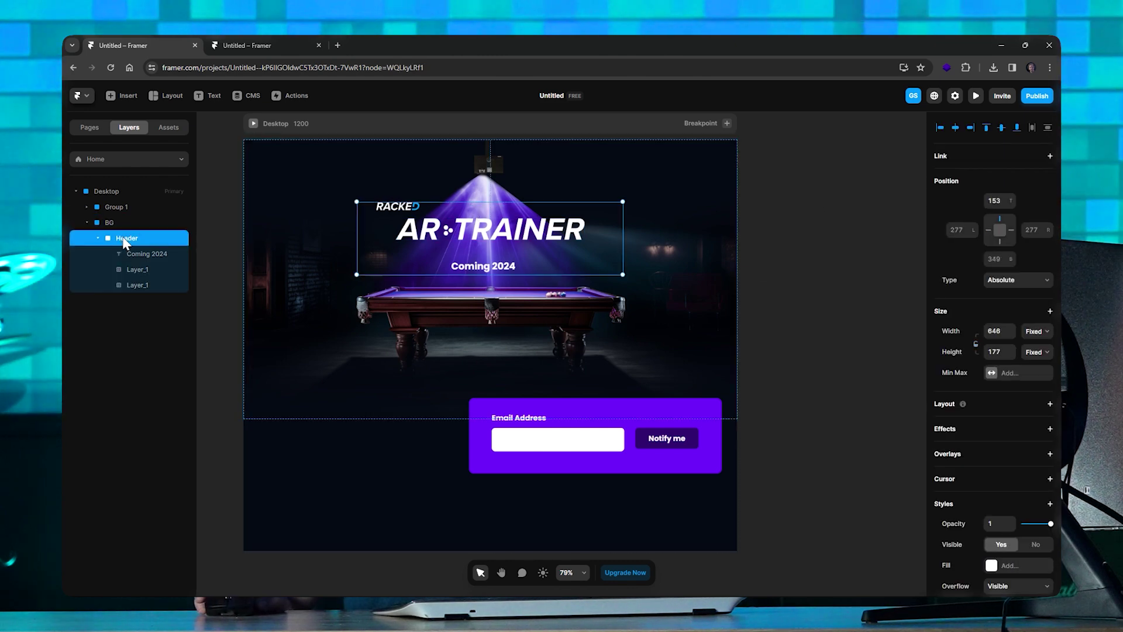
- Give the Header a vertical Stack layout with a 25 gap between items
{"action": "left_click", "coordinate": [1050, 404]}
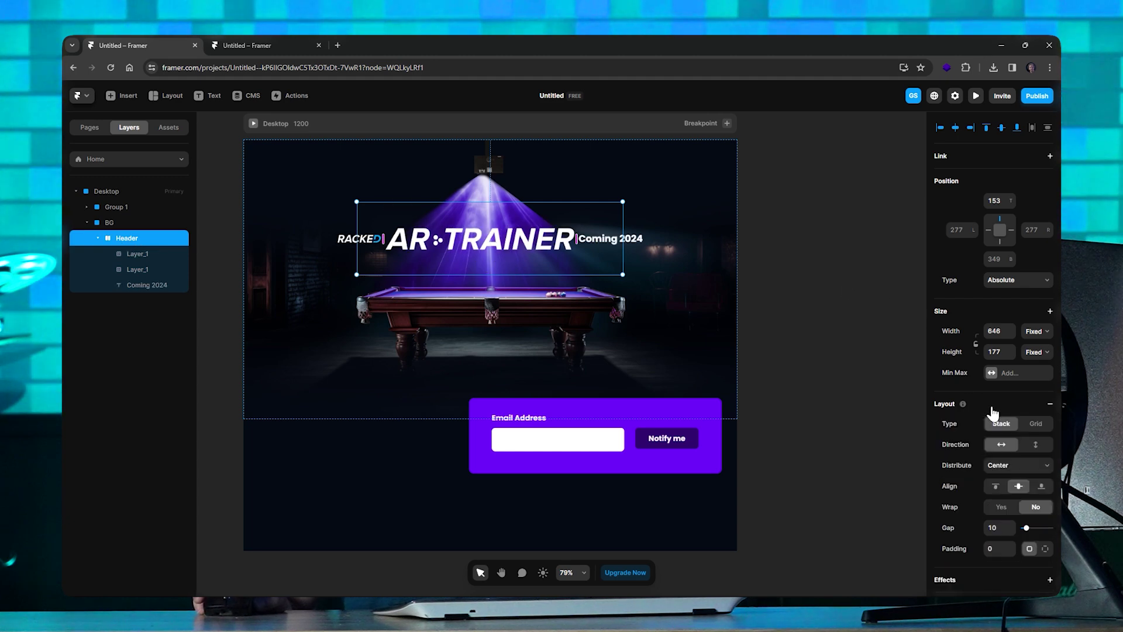
{"action": "left_click", "coordinate": [1035, 445]}
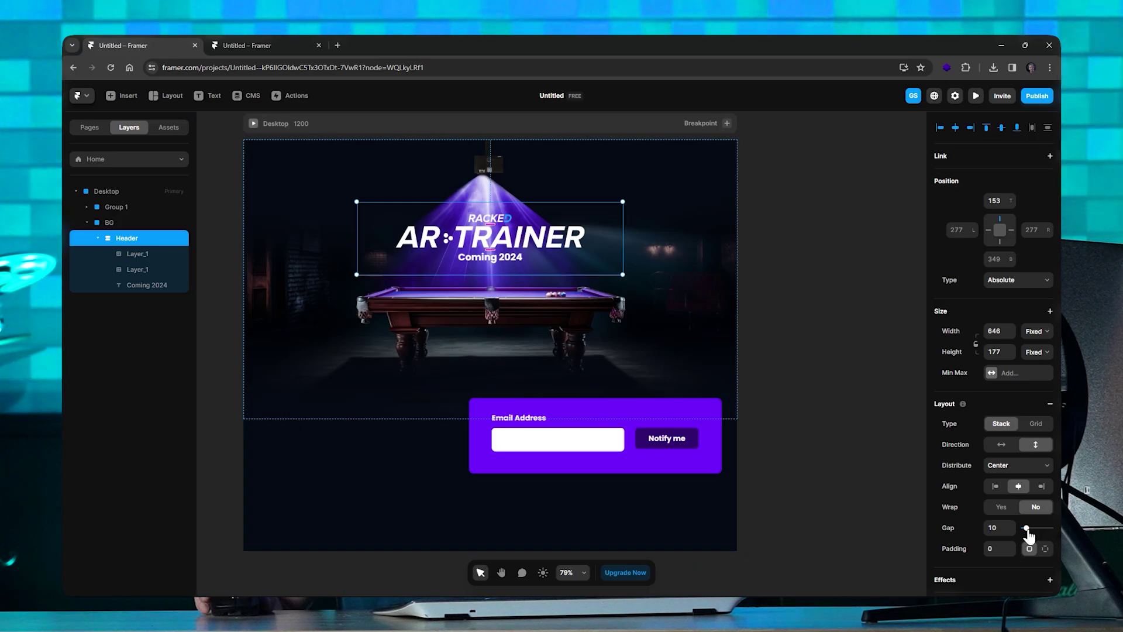
{"action": "left_click_drag", "start_coordinate": [1026, 528], "coordinate": [1031, 528]}
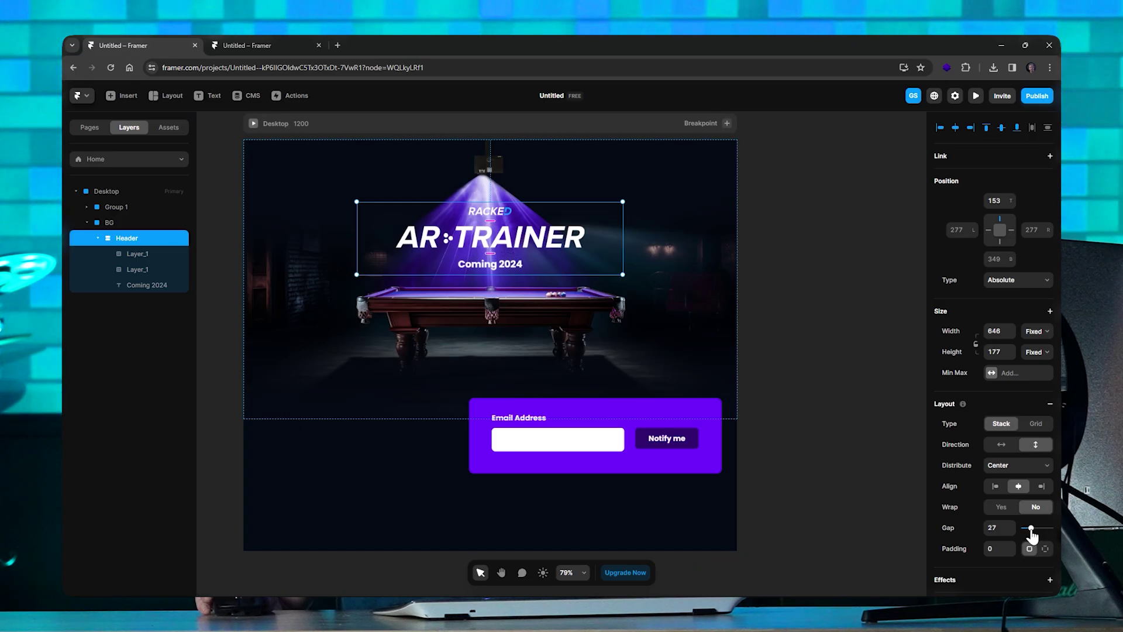
{"action": "left_click", "coordinate": [840, 276]}
{"action": "left_click", "coordinate": [486, 264]}
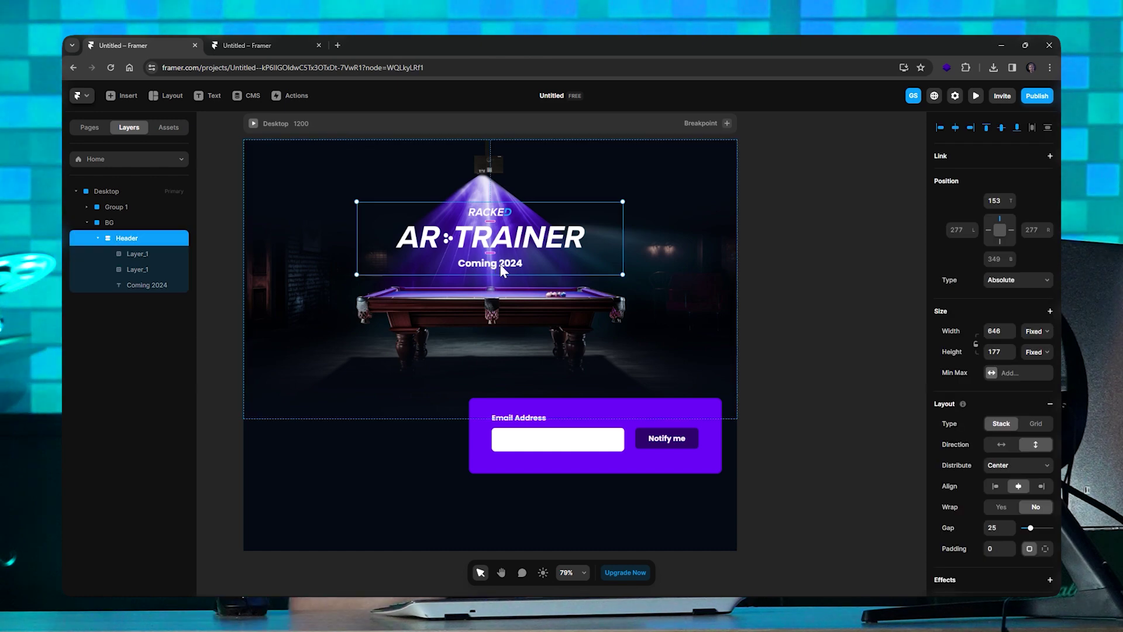
{"action": "left_click", "coordinate": [501, 270]}
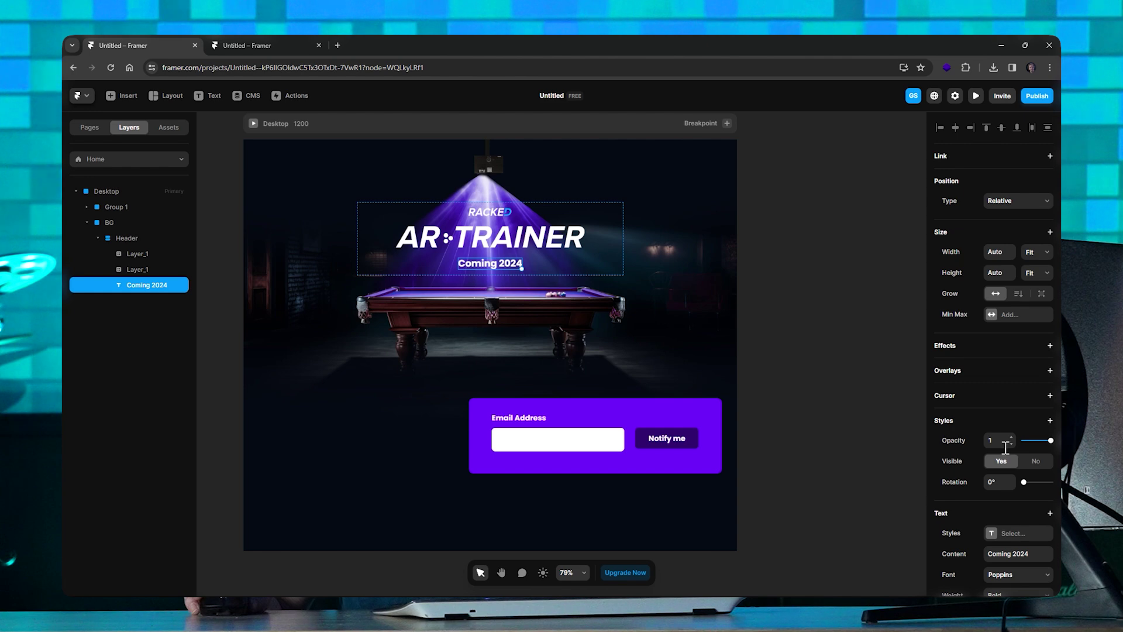
- Make Coming 2024 uppercase at size 17 with 0.45 em letter spacing
{"action": "scroll", "coordinate": [1001, 510], "scroll_direction": "down", "scroll_amount": 5}
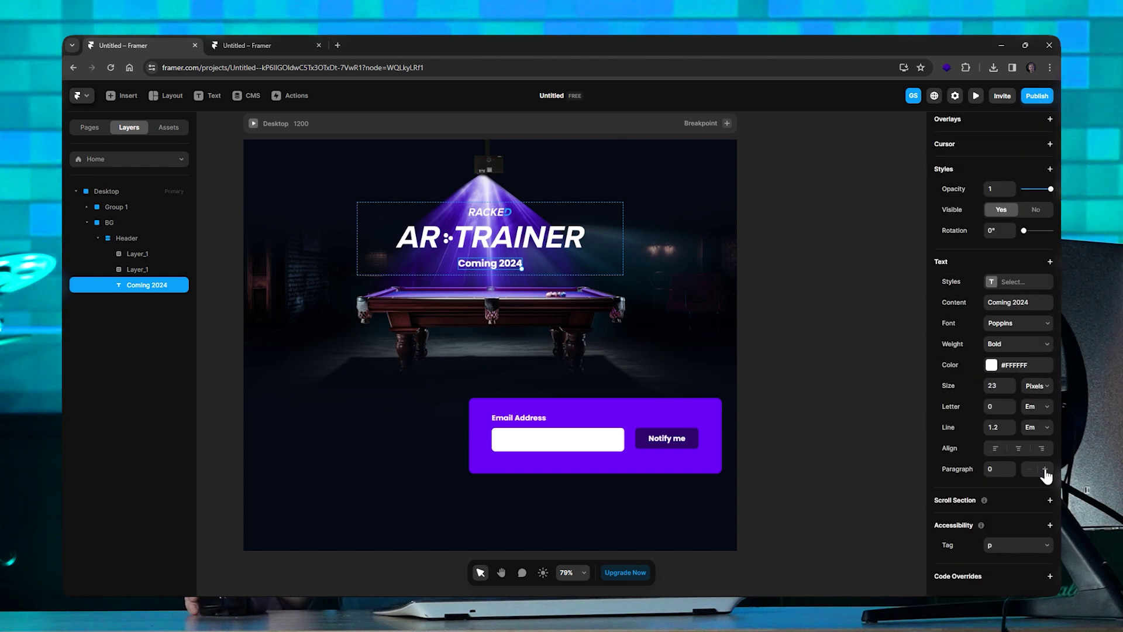
{"action": "left_click", "coordinate": [1049, 262]}
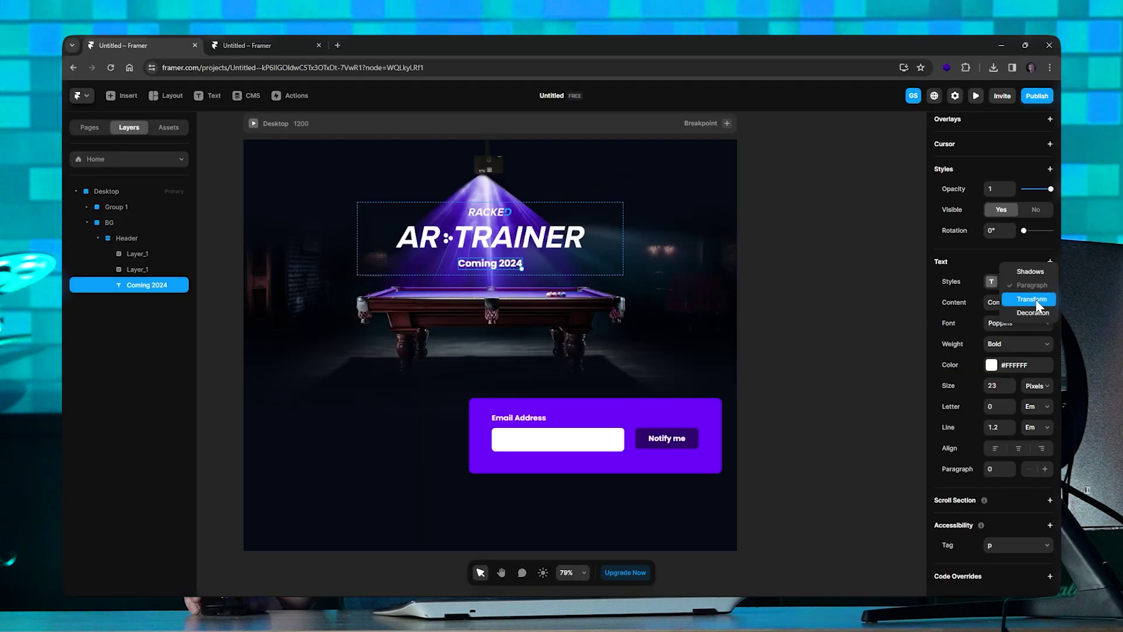
{"action": "left_click", "coordinate": [1003, 290]}
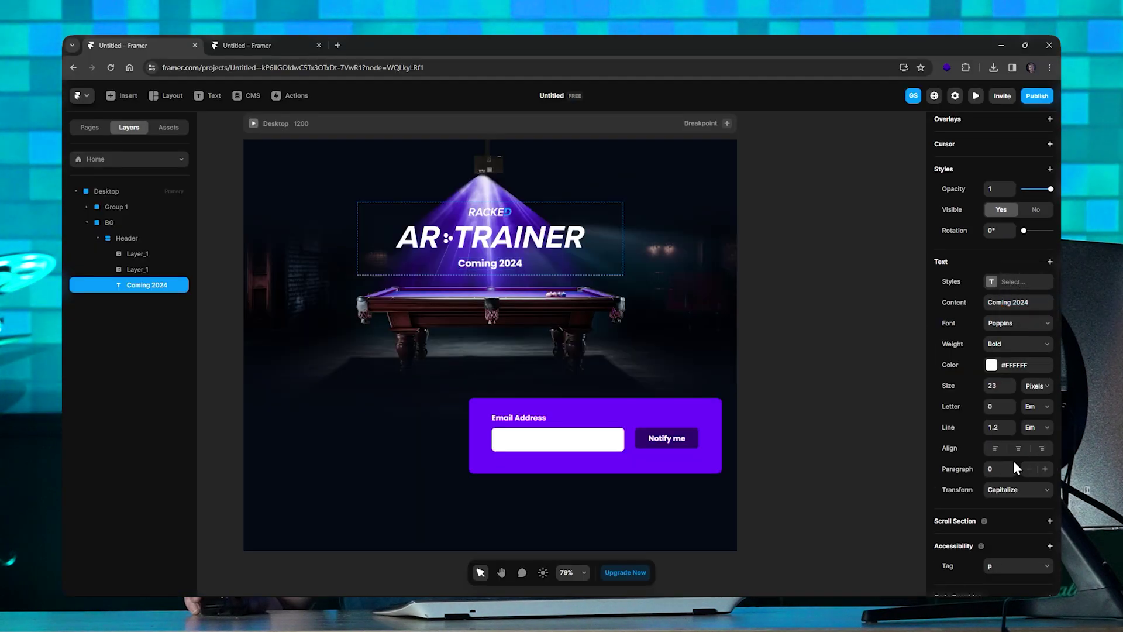
{"action": "left_click", "coordinate": [1018, 490]}
{"action": "left_click", "coordinate": [1029, 516]}
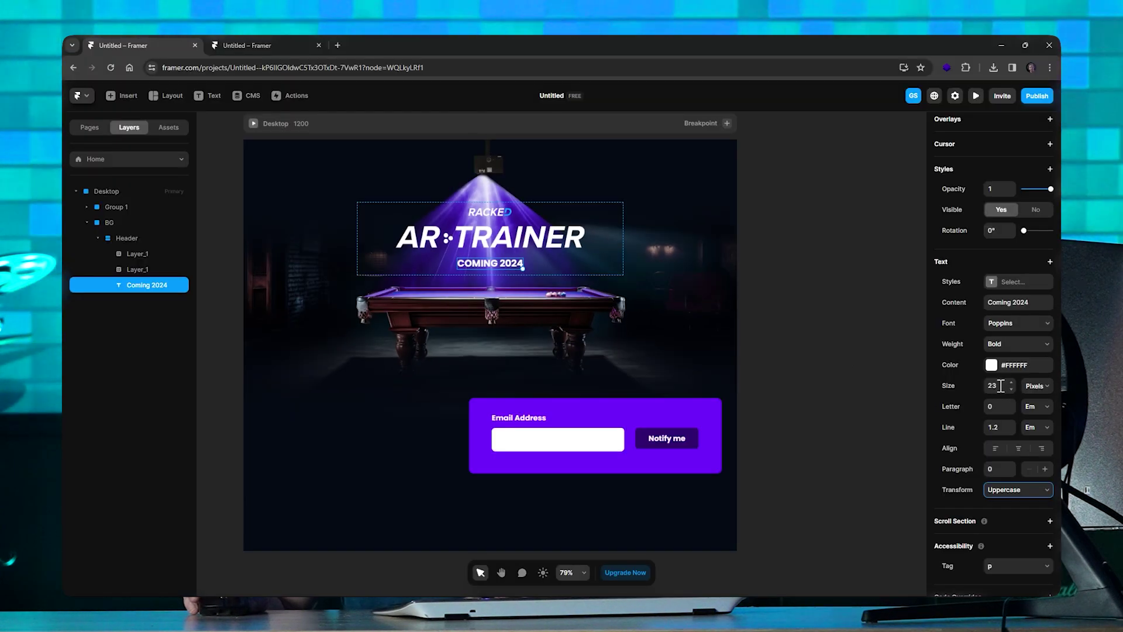
{"action": "type", "text": "19"}
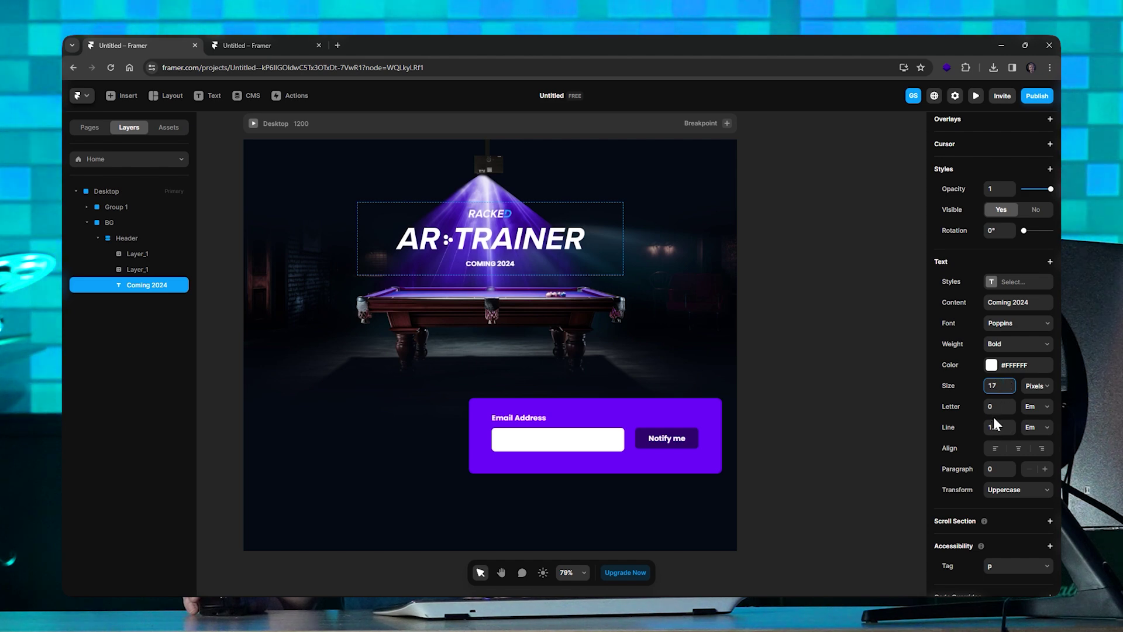
{"action": "type", "text": "0.45"}
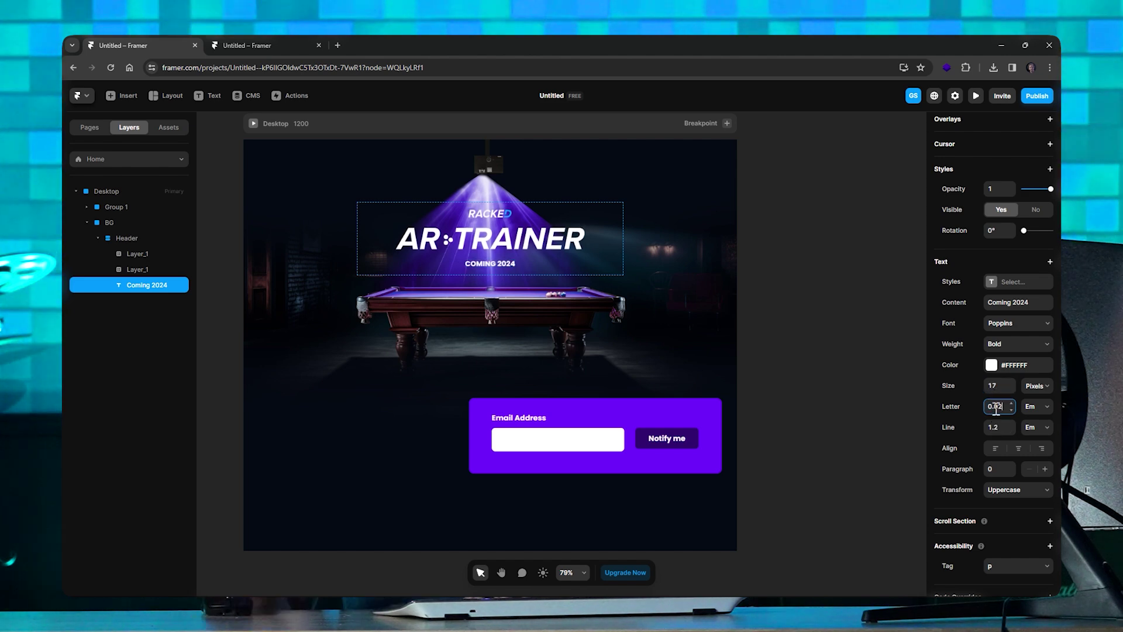
- Review the result and narrow the Desktop frame to test the layout
{"action": "left_click", "coordinate": [872, 328]}
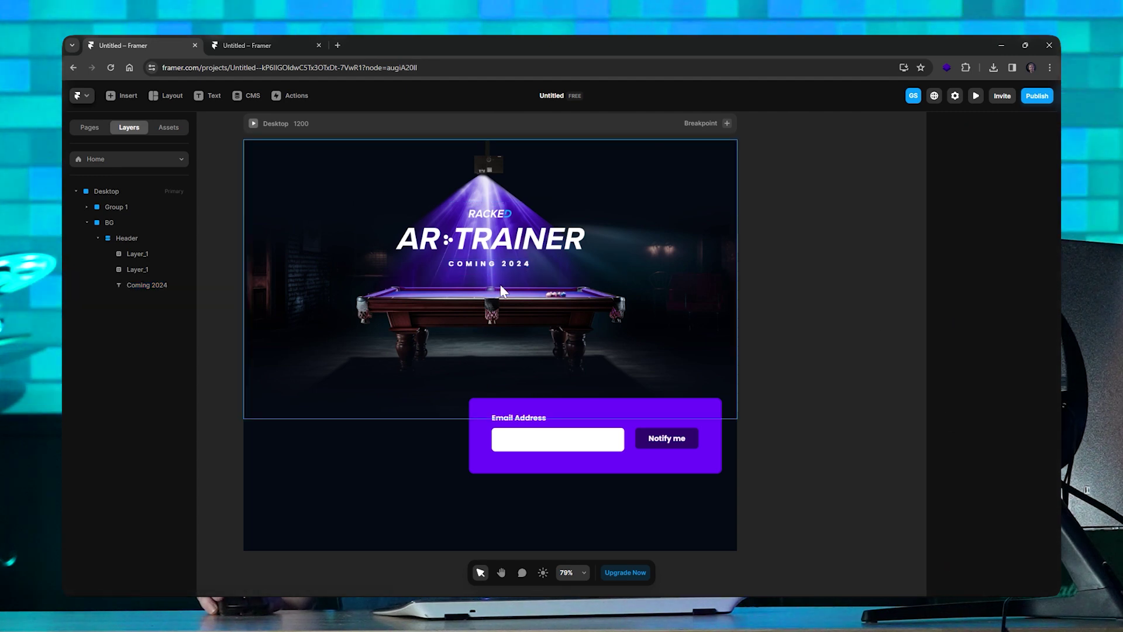
{"action": "scroll", "coordinate": [476, 272], "scroll_direction": "up", "scroll_amount": 3}
{"action": "scroll", "coordinate": [475, 272], "scroll_direction": "up", "scroll_amount": 5}
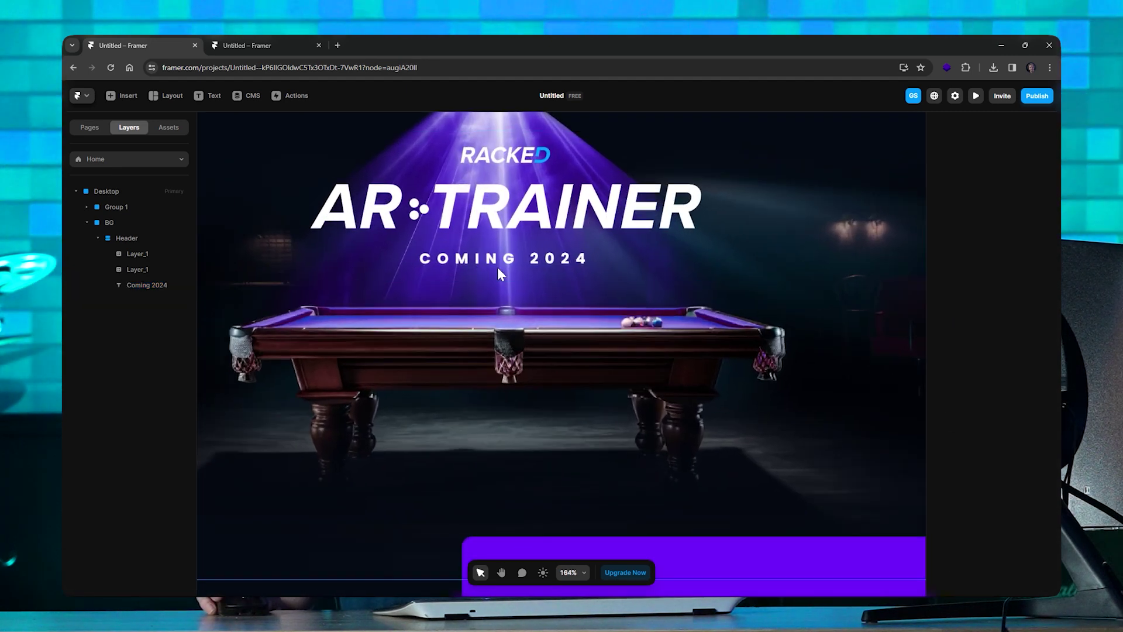
{"action": "scroll", "coordinate": [503, 276], "scroll_direction": "down", "scroll_amount": 7}
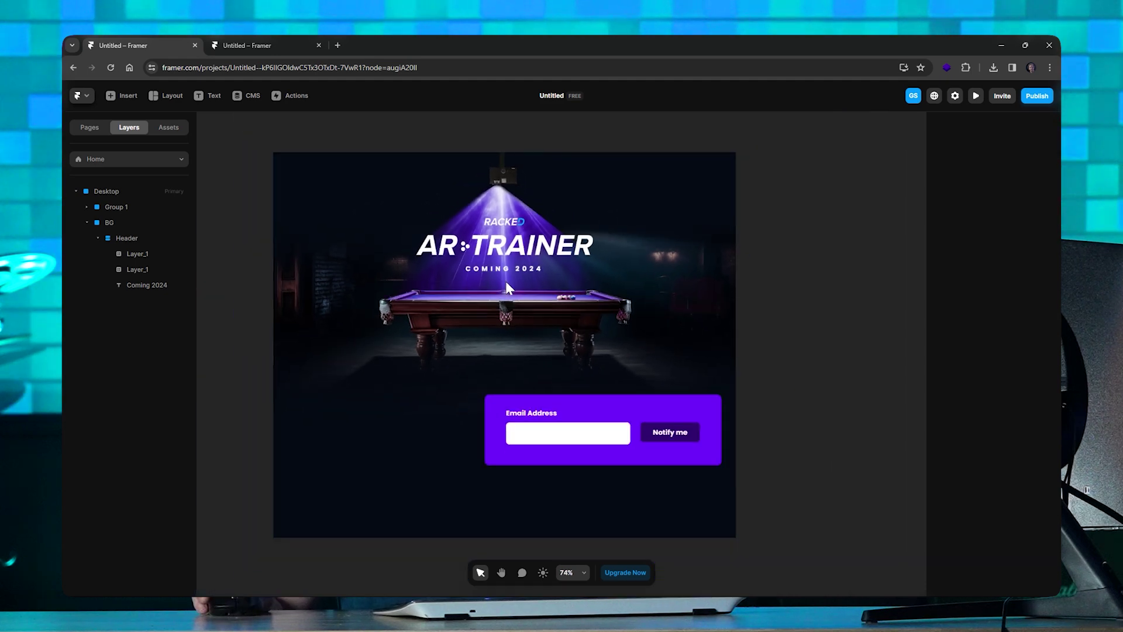
{"action": "left_click", "coordinate": [357, 143]}
{"action": "left_click_drag", "start_coordinate": [735, 215], "coordinate": [594, 229]}
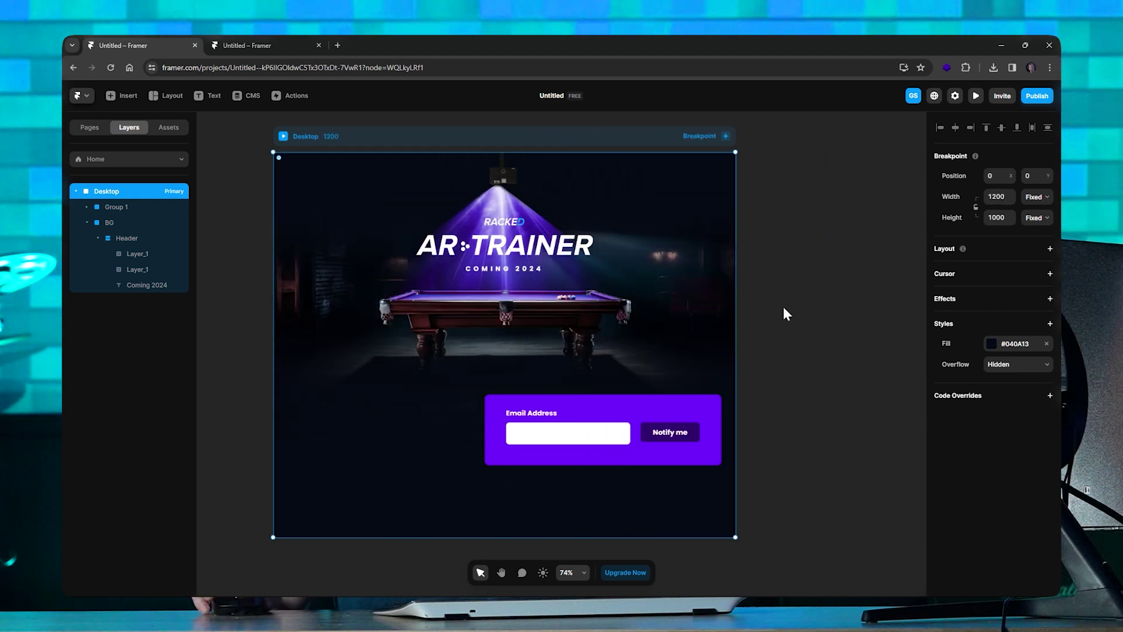
- Unpin the Form from the left, centre it, and move it up under the pool table
{"action": "left_click", "coordinate": [125, 208]}
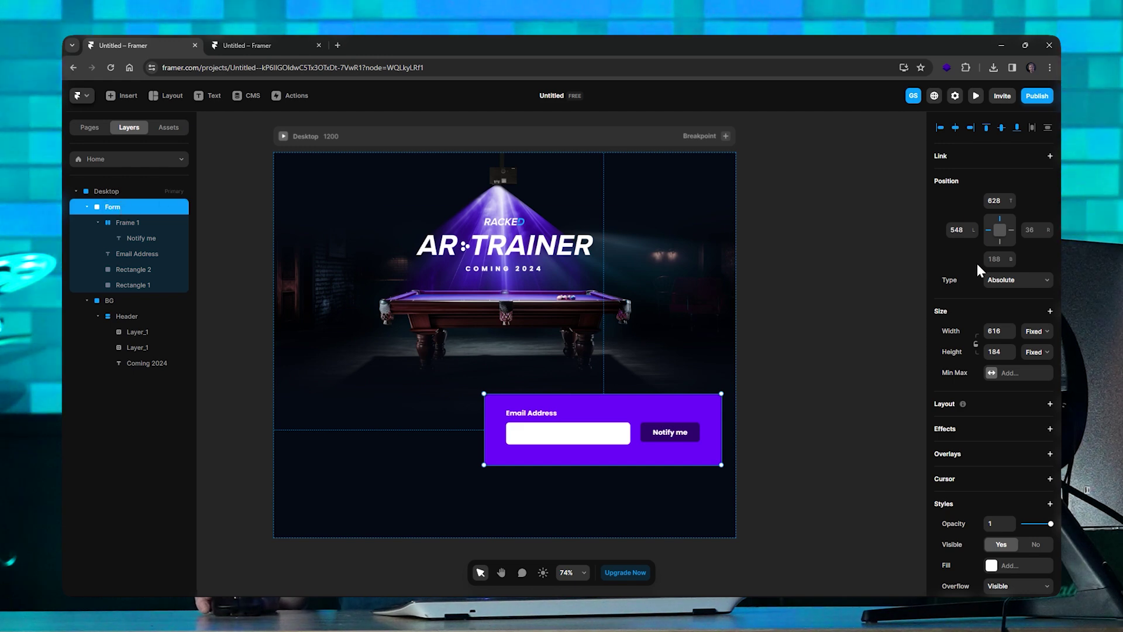
{"action": "left_click", "coordinate": [996, 246]}
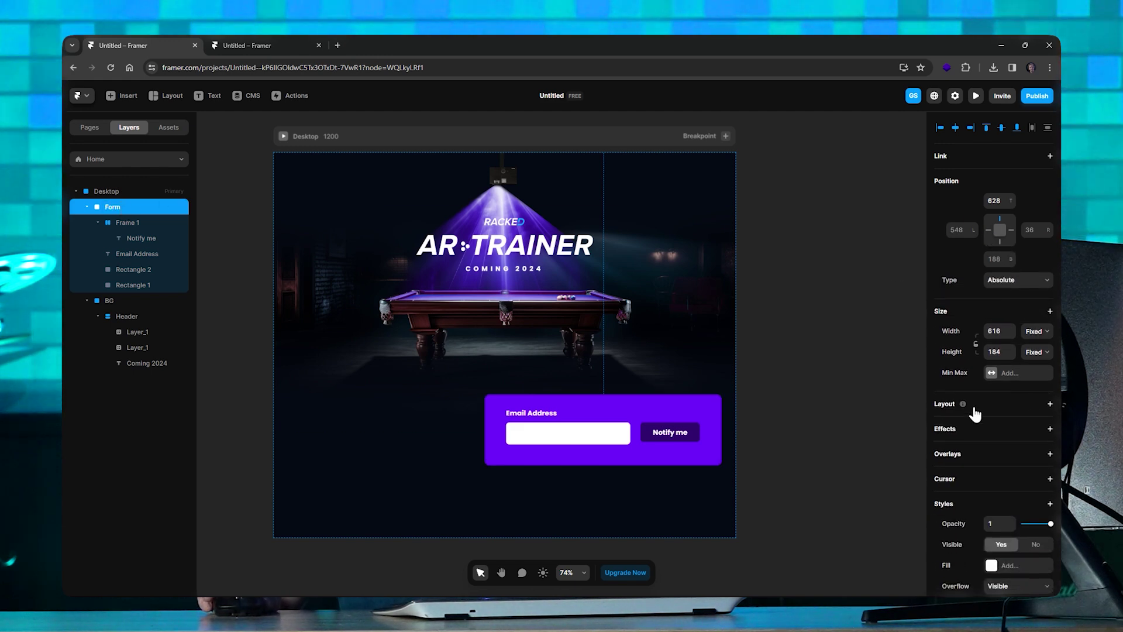
{"action": "left_click", "coordinate": [955, 128]}
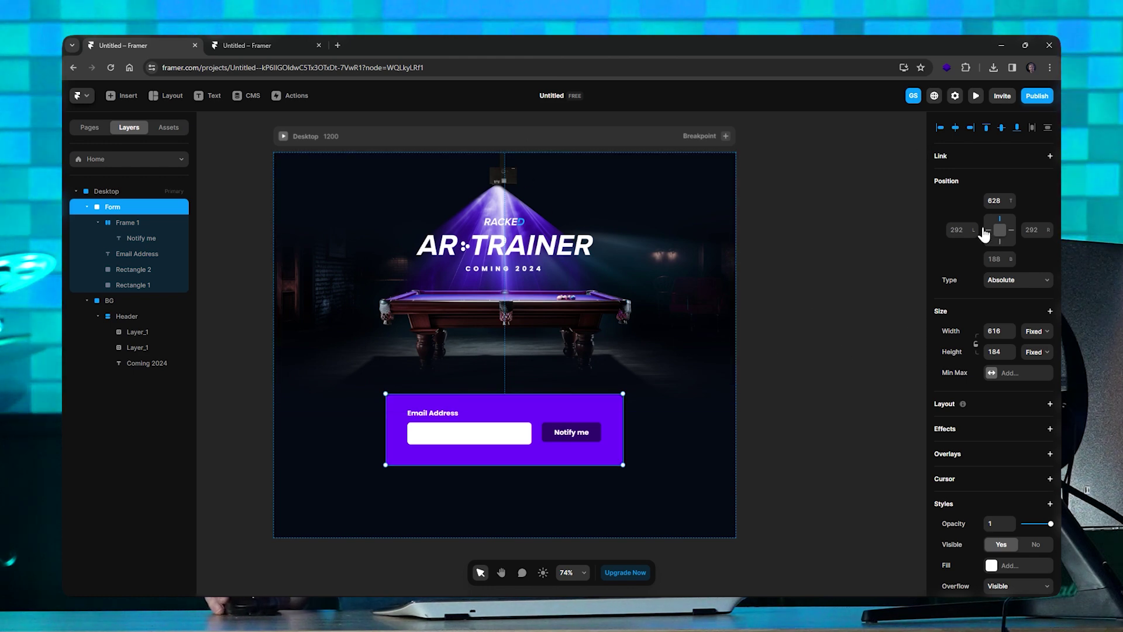
{"action": "left_click", "coordinate": [549, 408]}
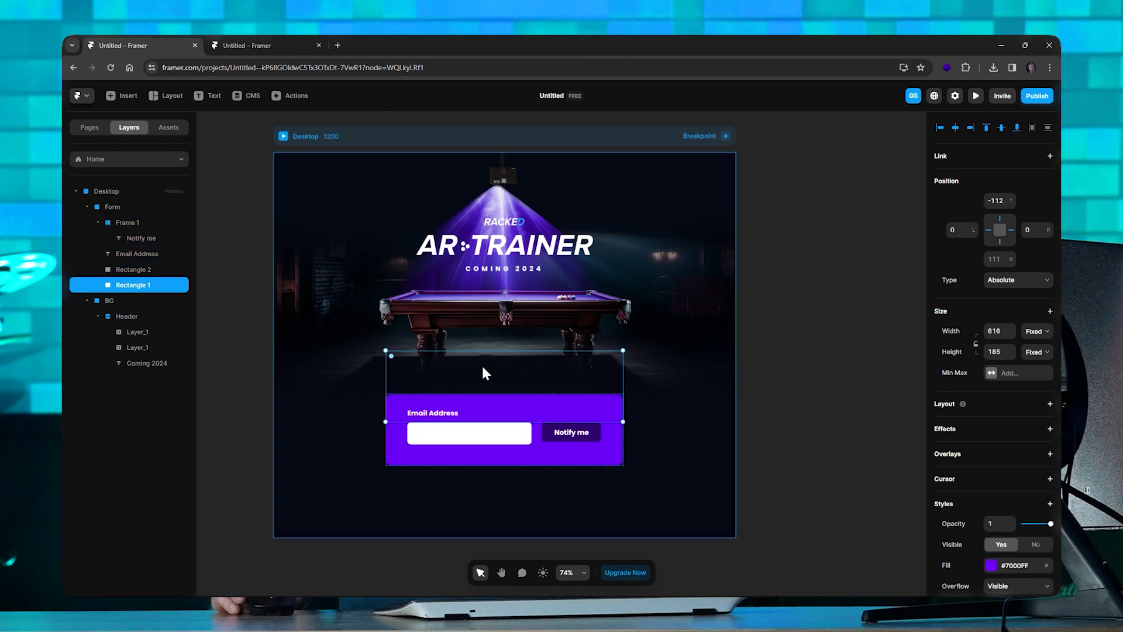
{"action": "left_click", "coordinate": [111, 207]}
{"action": "left_click_drag", "start_coordinate": [548, 404], "coordinate": [549, 348]}
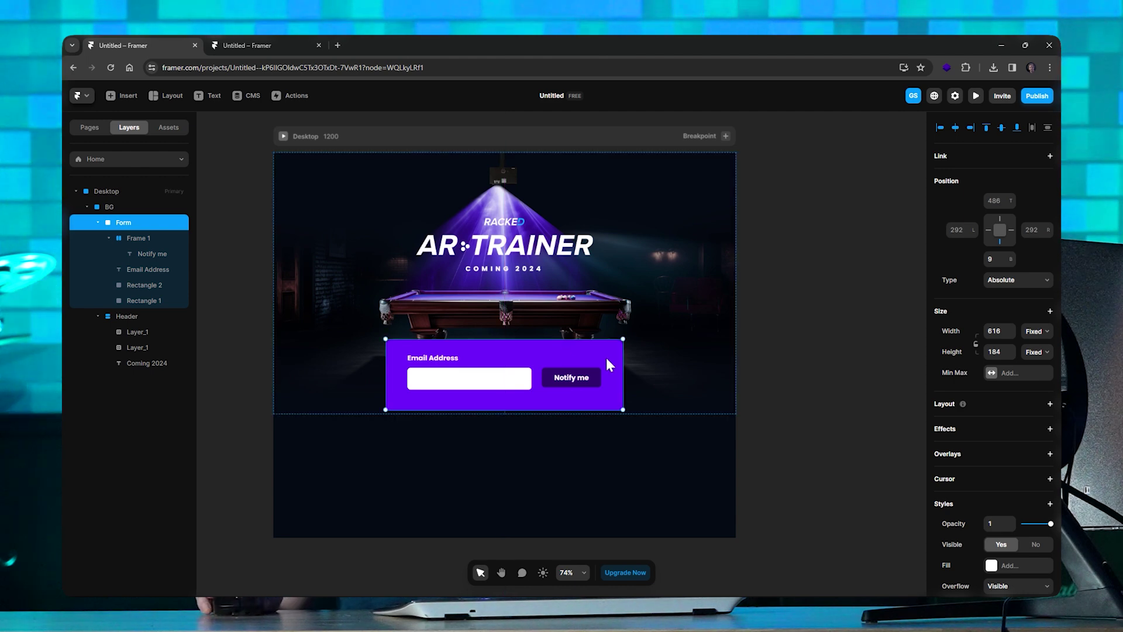
{"action": "left_click", "coordinate": [781, 356]}
- Resize the Desktop frame to test responsiveness, settling at 1157 wide
{"action": "left_click", "coordinate": [407, 144]}
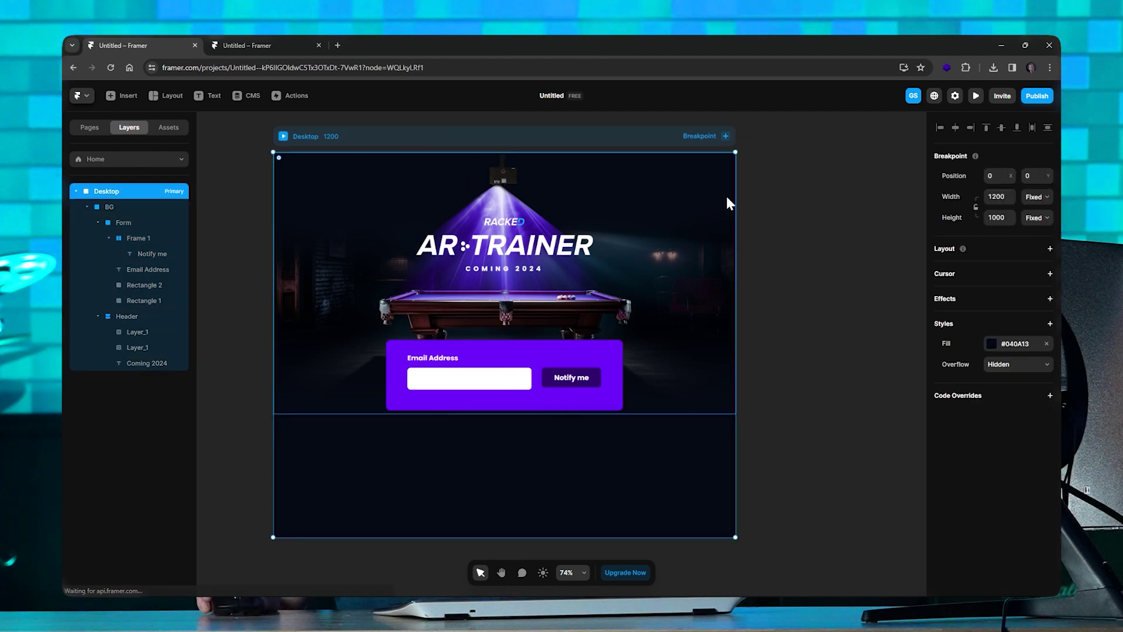
{"action": "left_click_drag", "start_coordinate": [738, 205], "coordinate": [745, 132]}
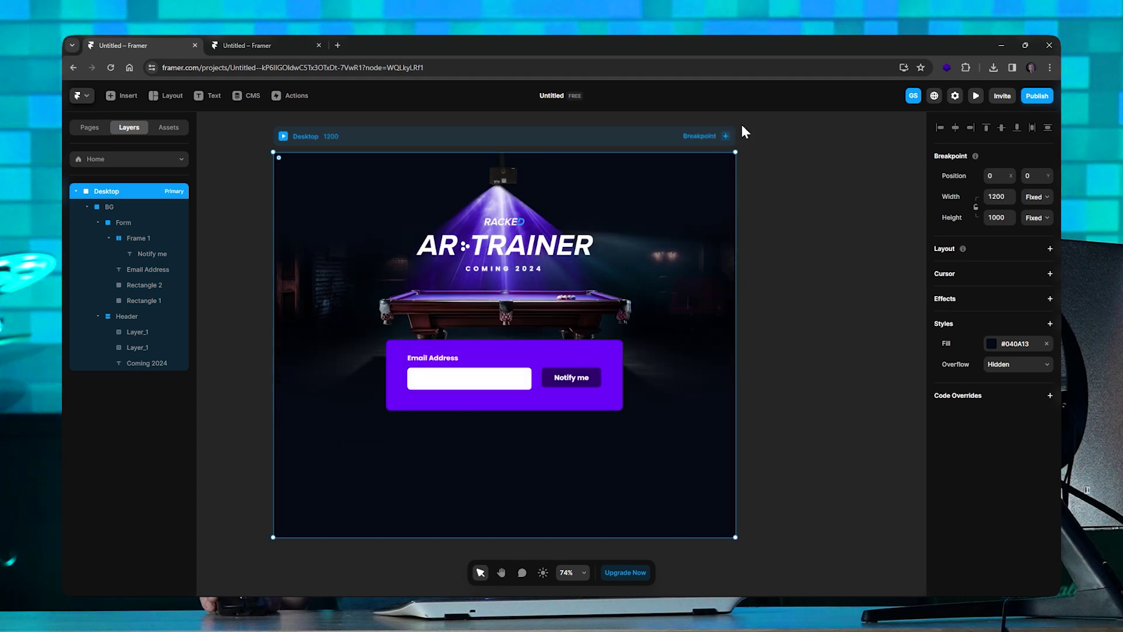
{"action": "mouse_move", "coordinate": [740, 186]}
{"action": "left_mouse_down"}
{"action": "mouse_move", "coordinate": [701, 193]}
{"action": "mouse_move", "coordinate": [882, 207]}
{"action": "mouse_move", "coordinate": [724, 197]}
{"action": "left_mouse_up"}
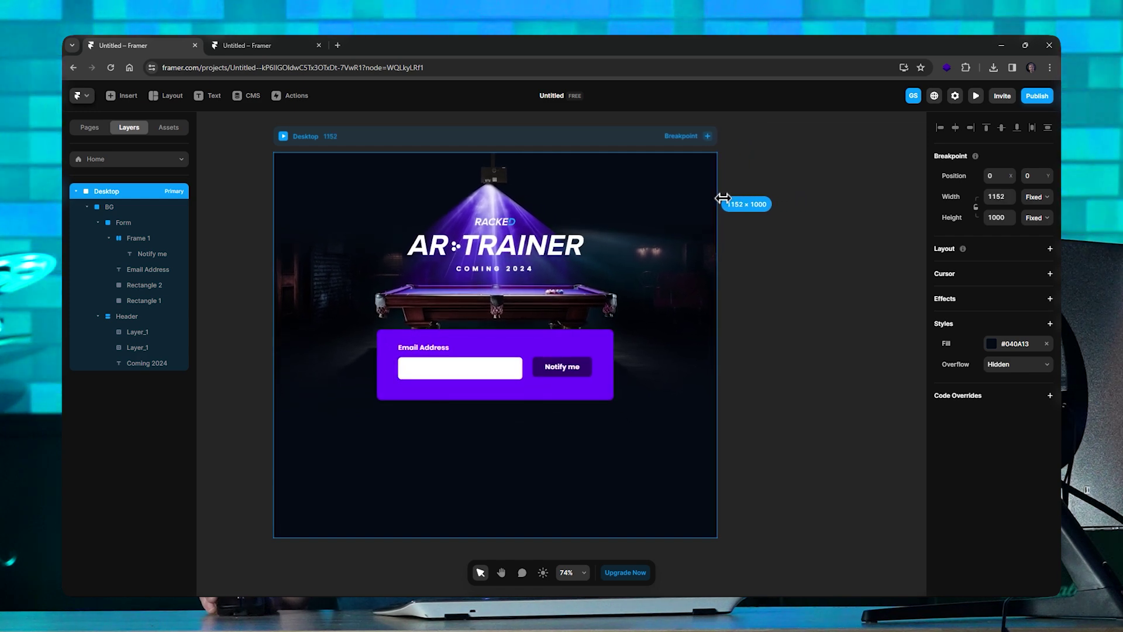
{"action": "left_click_drag", "start_coordinate": [724, 198], "coordinate": [726, 198]}
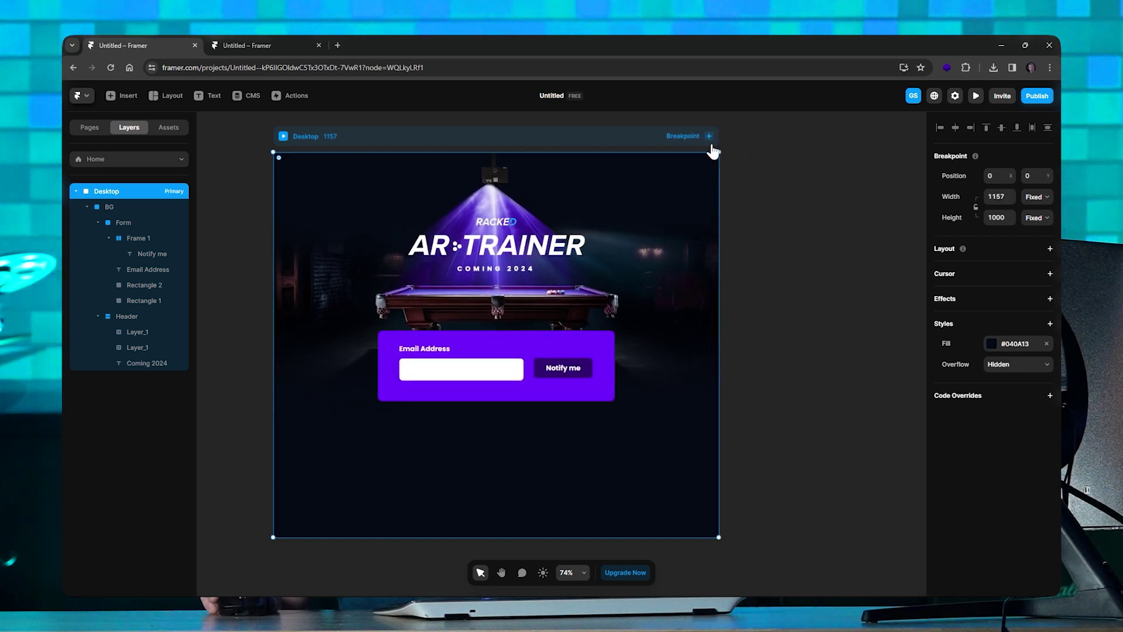
{"action": "left_click", "coordinate": [708, 132]}
- Add an 810-wide Tablet breakpoint and move its form down below the title
{"action": "left_click", "coordinate": [676, 152]}
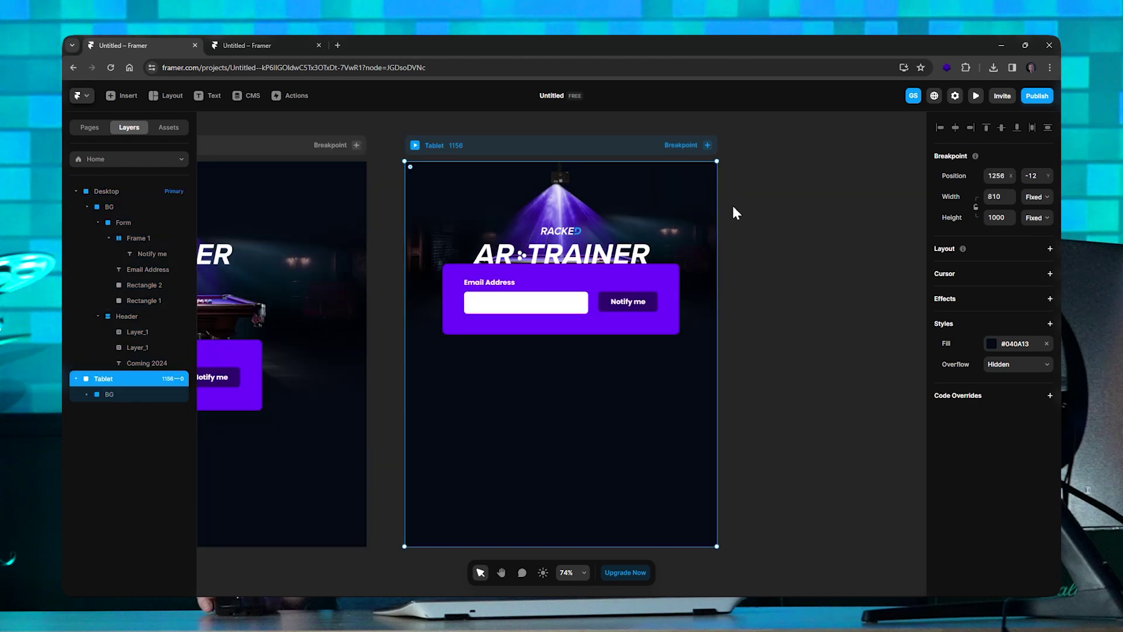
{"action": "left_click", "coordinate": [782, 247]}
{"action": "scroll", "coordinate": [778, 258], "scroll_direction": "down", "scroll_amount": 3}
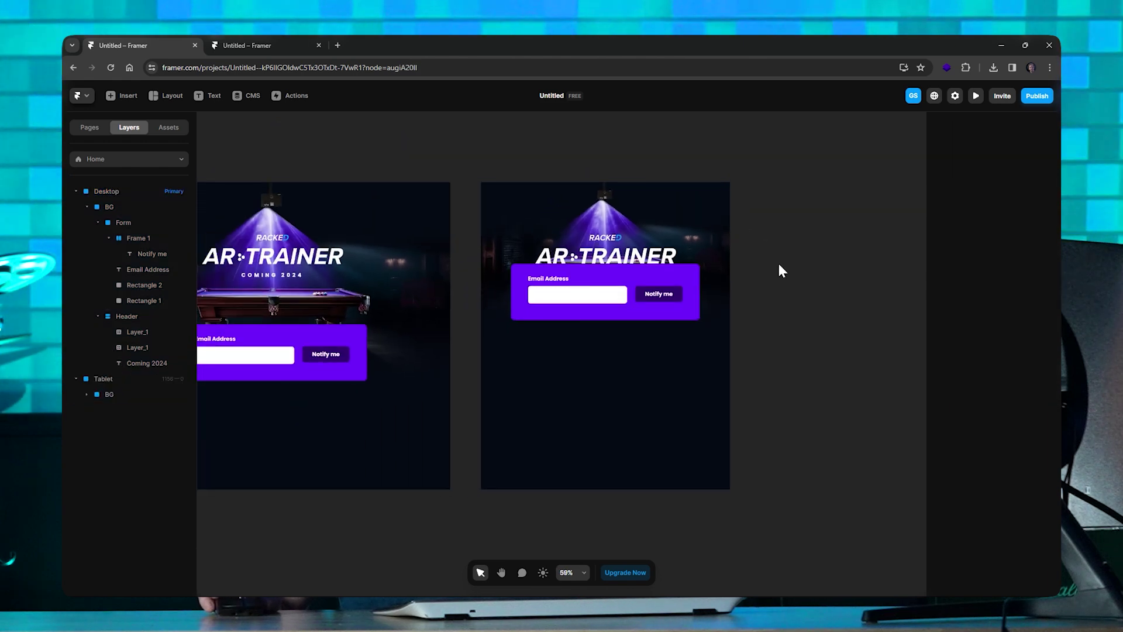
{"action": "left_click", "coordinate": [729, 268]}
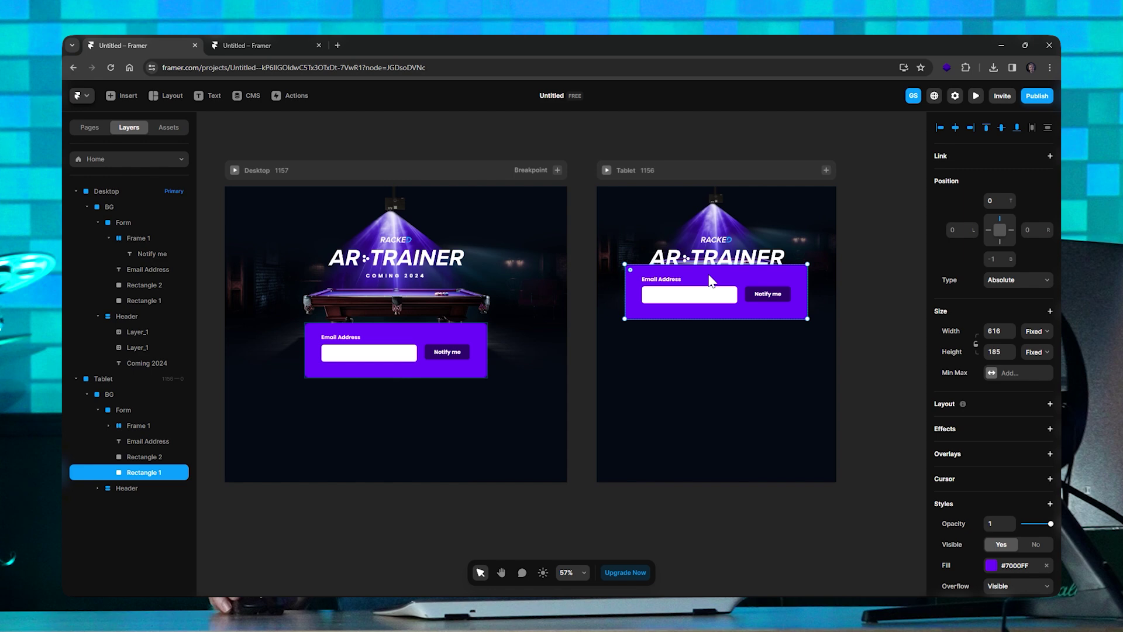
{"action": "left_click", "coordinate": [126, 410]}
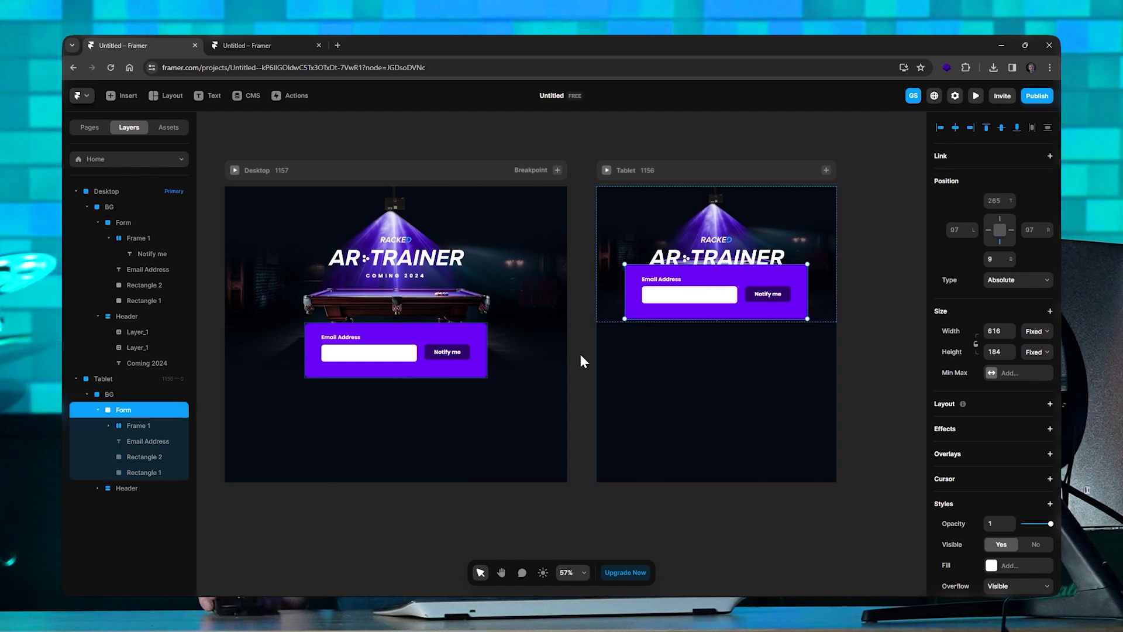
{"action": "left_click_drag", "start_coordinate": [738, 275], "coordinate": [784, 401]}
- Make the Tablet background image taller and preview the Tablet layout
{"action": "left_click", "coordinate": [866, 264]}
{"action": "left_click", "coordinate": [776, 324]}
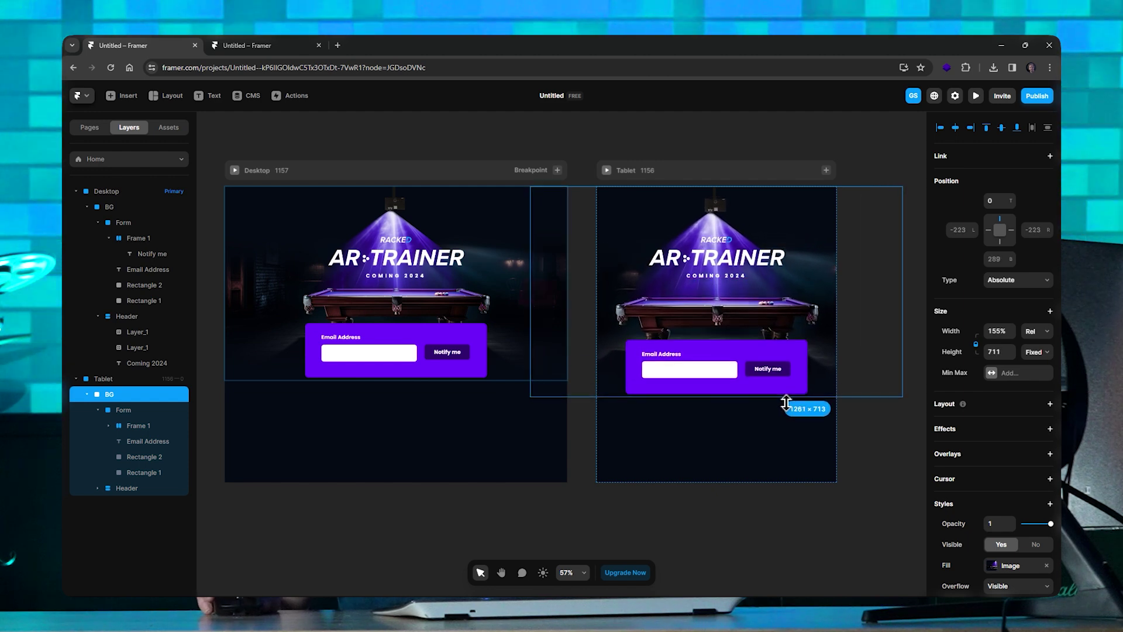
{"action": "left_click", "coordinate": [848, 431]}
{"action": "left_click", "coordinate": [682, 170]}
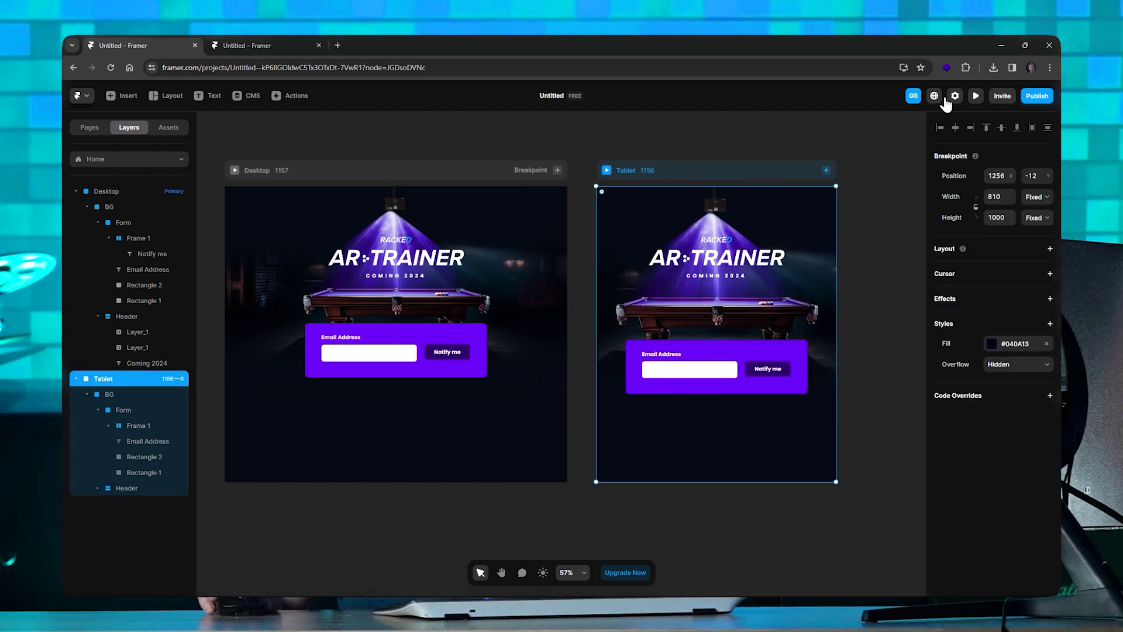
{"action": "left_click", "coordinate": [975, 95]}
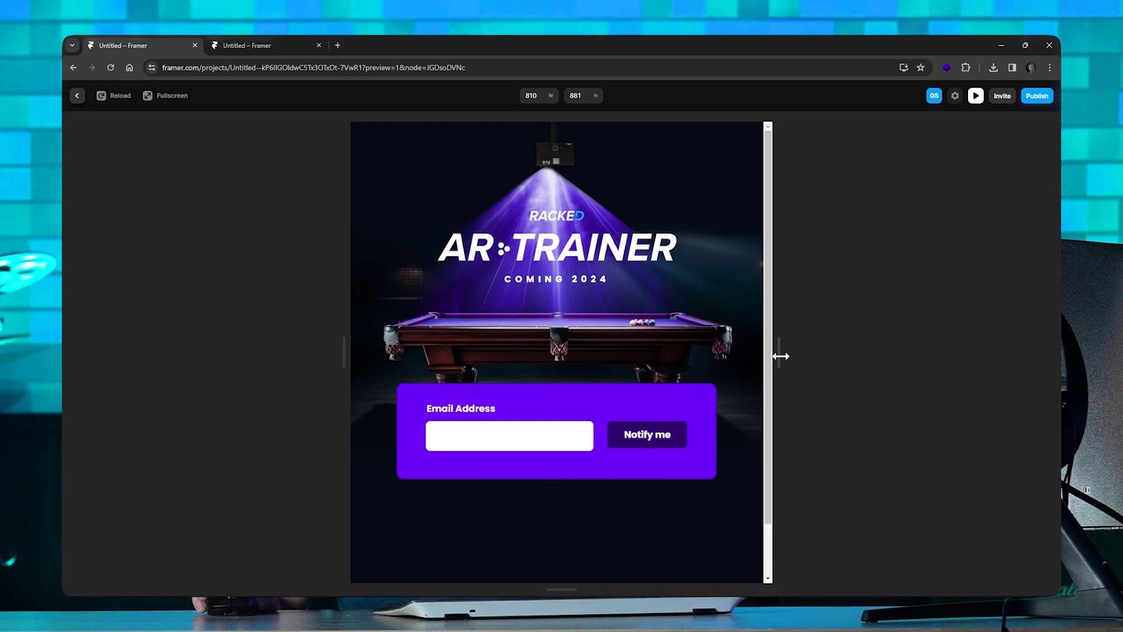
- Widen the preview to check responsiveness, then exit back to the editor canvas
{"action": "mouse_move", "coordinate": [779, 351]}
{"action": "left_mouse_down"}
{"action": "mouse_move", "coordinate": [958, 348]}
{"action": "mouse_move", "coordinate": [796, 354]}
{"action": "left_mouse_up"}
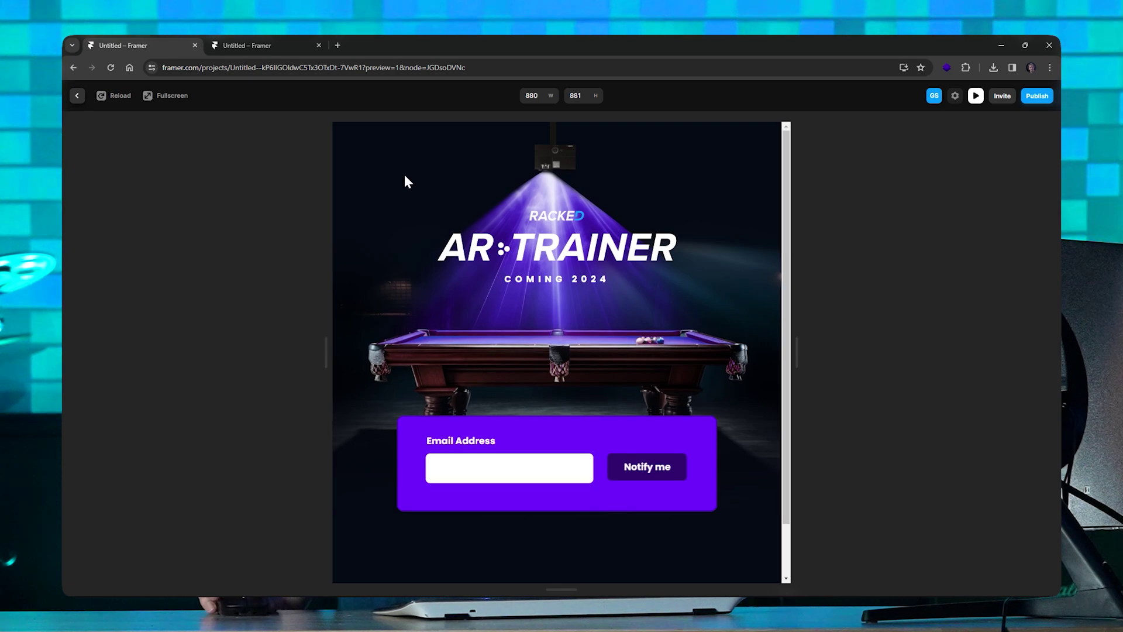
{"action": "left_click", "coordinate": [77, 96]}
{"action": "left_click", "coordinate": [755, 147]}
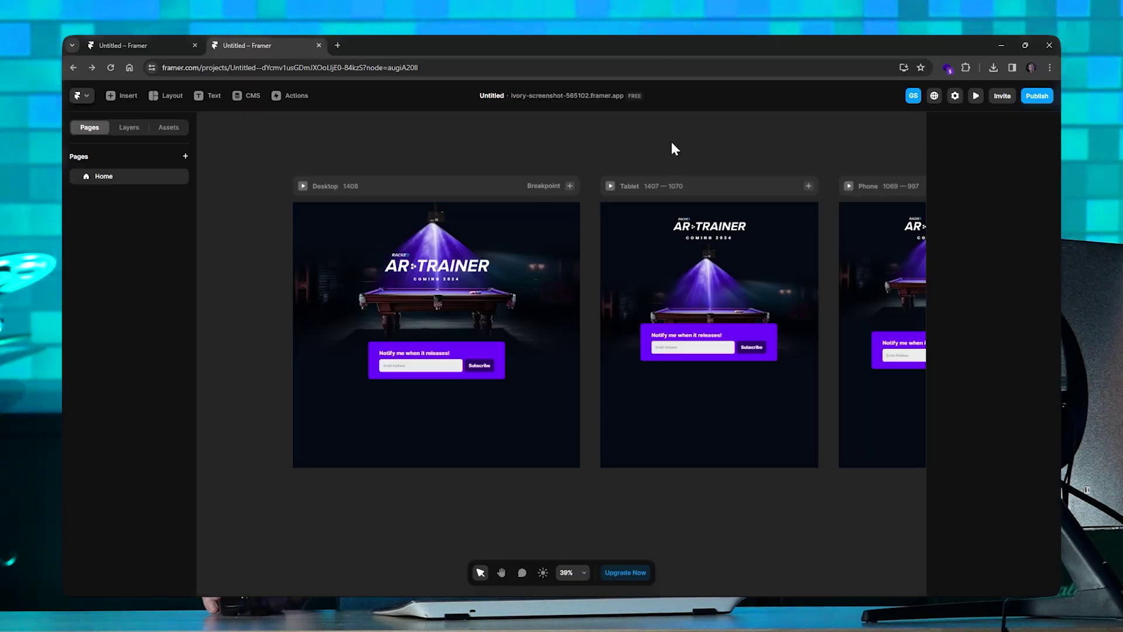
- Pan across the breakpoint frames and inspect the hero section's layout
{"action": "left_click_drag", "start_coordinate": [672, 146], "coordinate": [617, 143]}
{"action": "scroll", "coordinate": [609, 148], "scroll_direction": "right", "scroll_amount": 10}
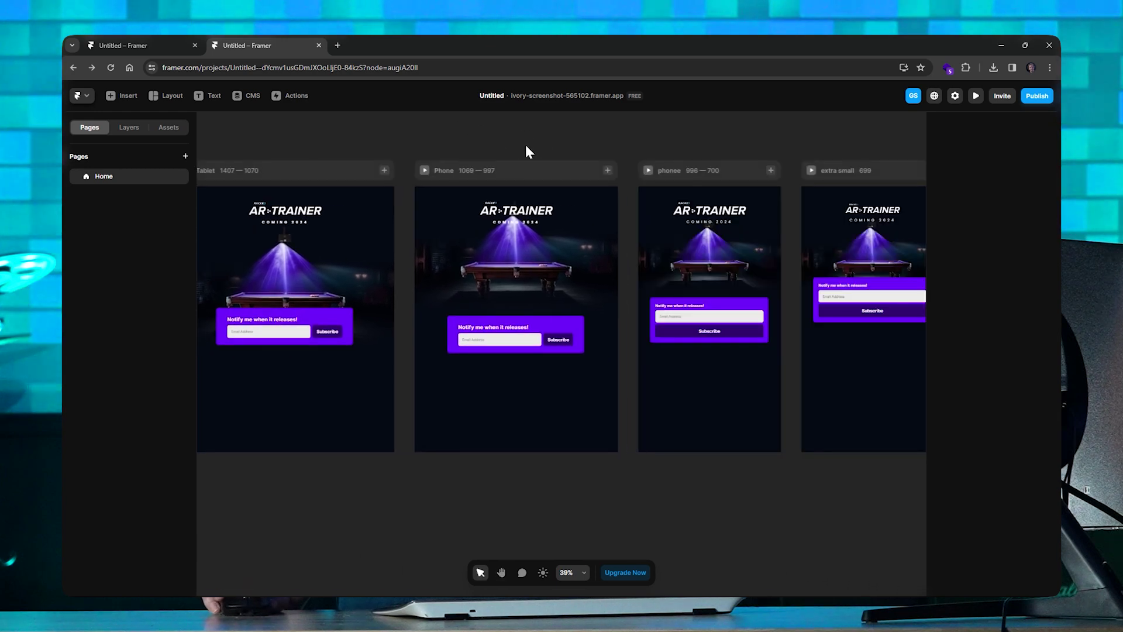
{"action": "scroll", "coordinate": [574, 245], "scroll_direction": "right", "scroll_amount": 2}
{"action": "scroll", "coordinate": [735, 247], "scroll_direction": "up", "scroll_amount": 5}
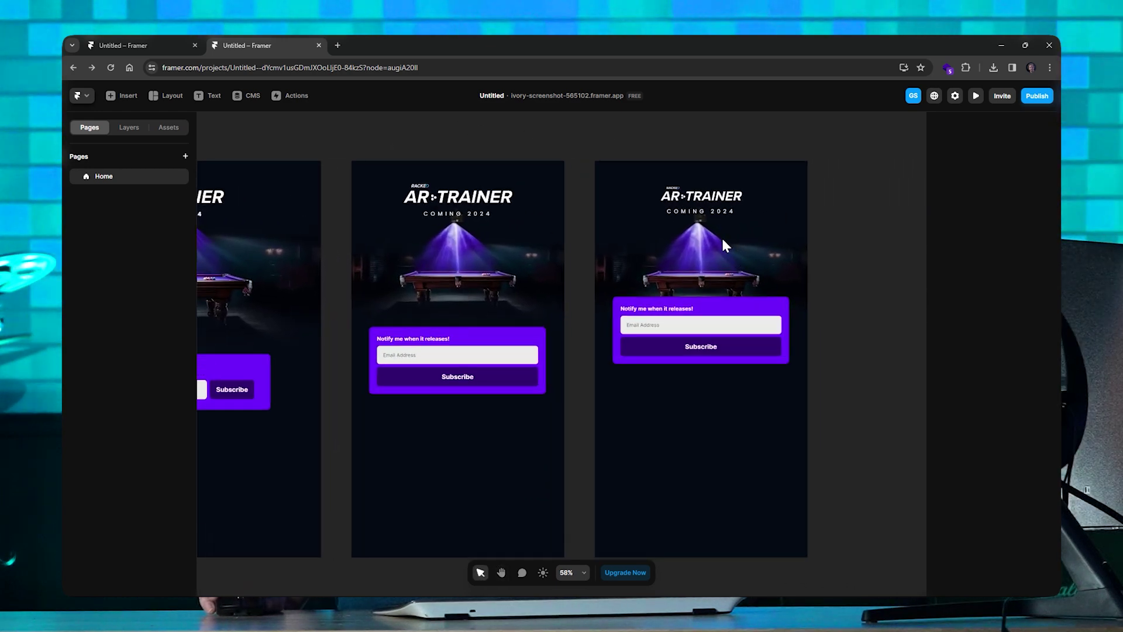
{"action": "scroll", "coordinate": [698, 245], "scroll_direction": "up", "scroll_amount": 2}
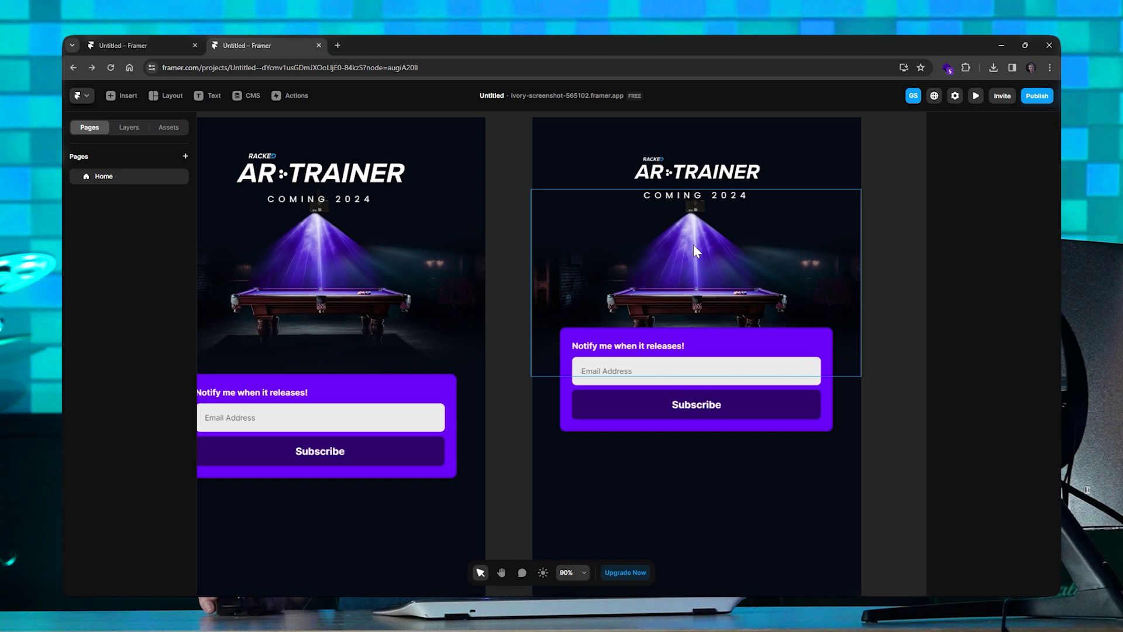
{"action": "scroll", "coordinate": [696, 240], "scroll_direction": "up", "scroll_amount": 2}
{"action": "left_click", "coordinate": [703, 229]}
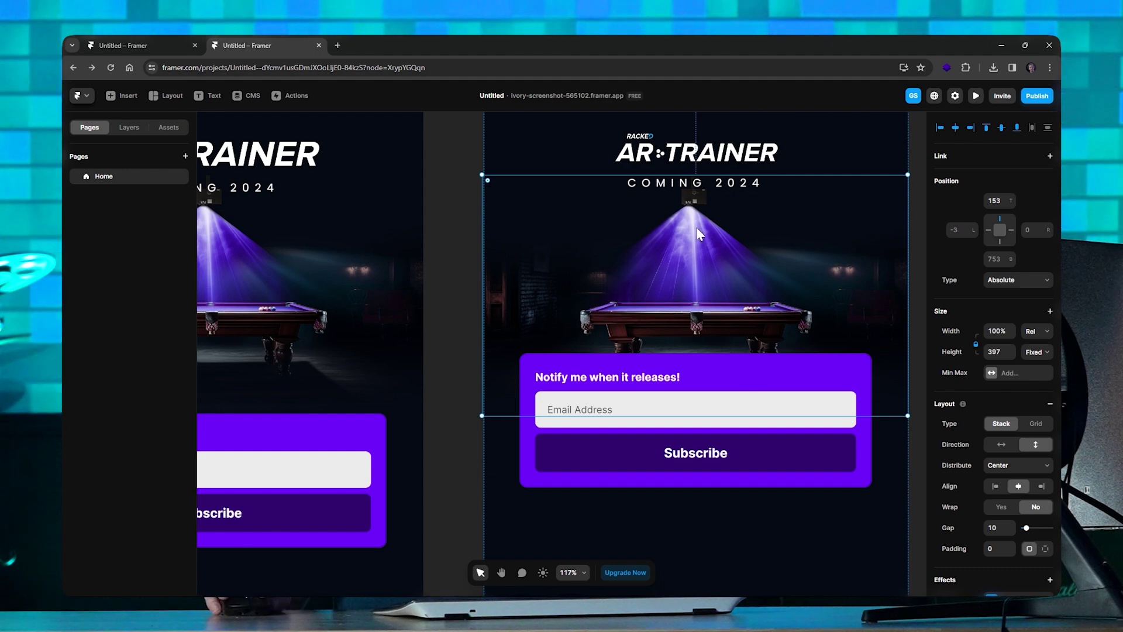
- Navigate to the desktop signup form and select its email Input to show its settings
{"action": "scroll", "coordinate": [699, 227], "scroll_direction": "down", "scroll_amount": 2}
{"action": "scroll", "coordinate": [604, 275], "scroll_direction": "right", "scroll_amount": 10}
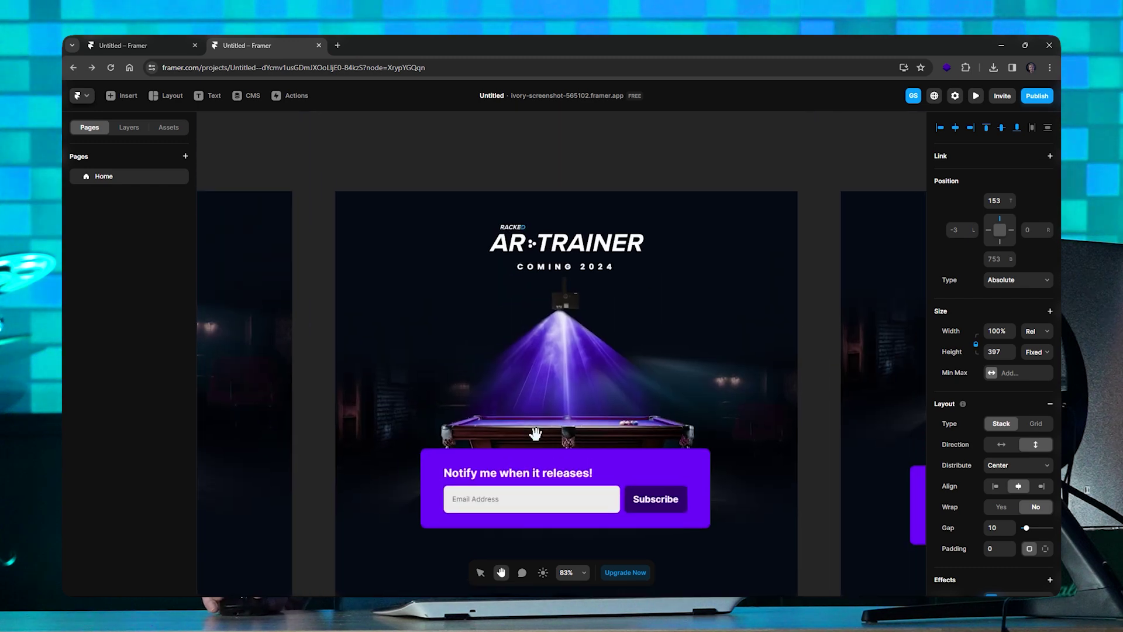
{"action": "scroll", "coordinate": [491, 301], "scroll_direction": "right", "scroll_amount": 5}
{"action": "scroll", "coordinate": [584, 281], "scroll_direction": "left", "scroll_amount": 5}
{"action": "scroll", "coordinate": [534, 401], "scroll_direction": "up", "scroll_amount": 3}
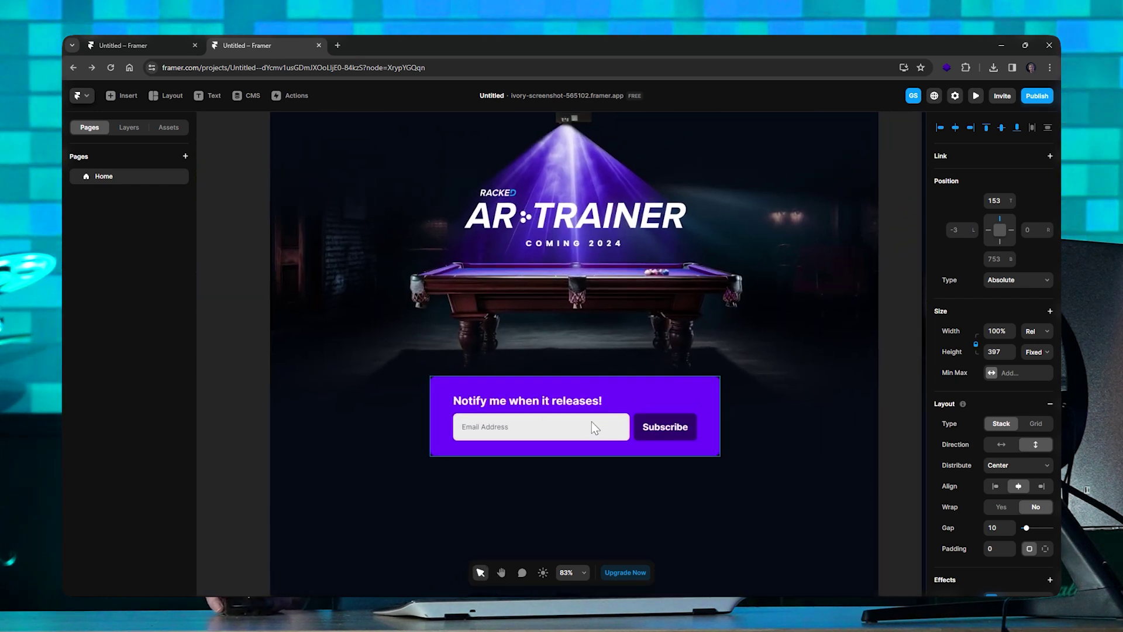
{"action": "scroll", "coordinate": [592, 421], "scroll_direction": "up", "scroll_amount": 5}
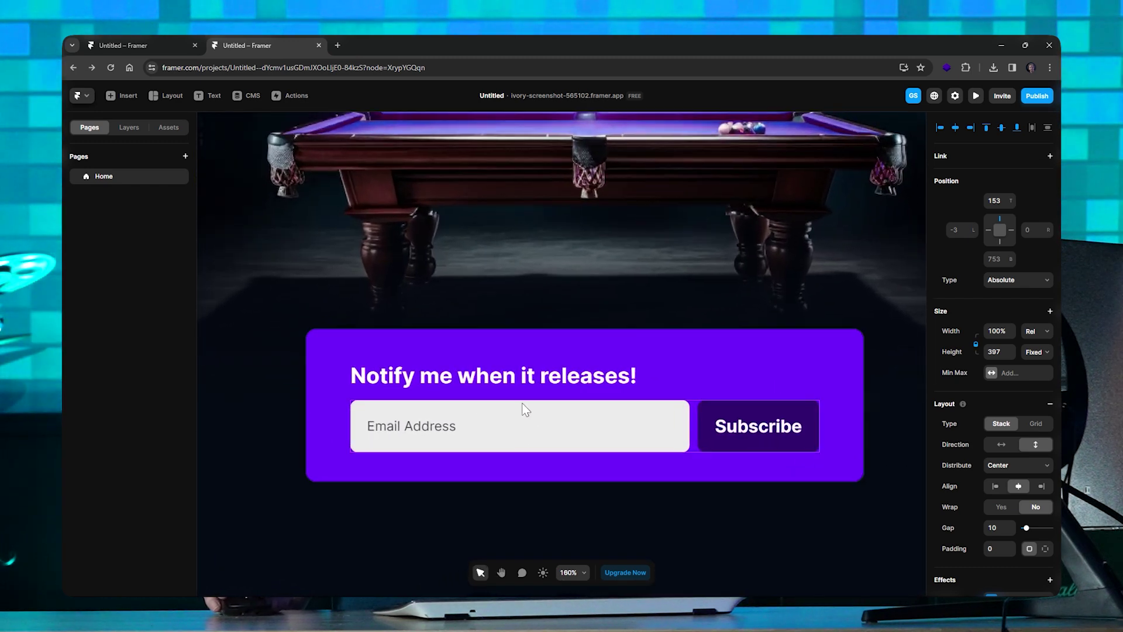
{"action": "left_click", "coordinate": [435, 379]}
{"action": "left_click", "coordinate": [615, 428]}
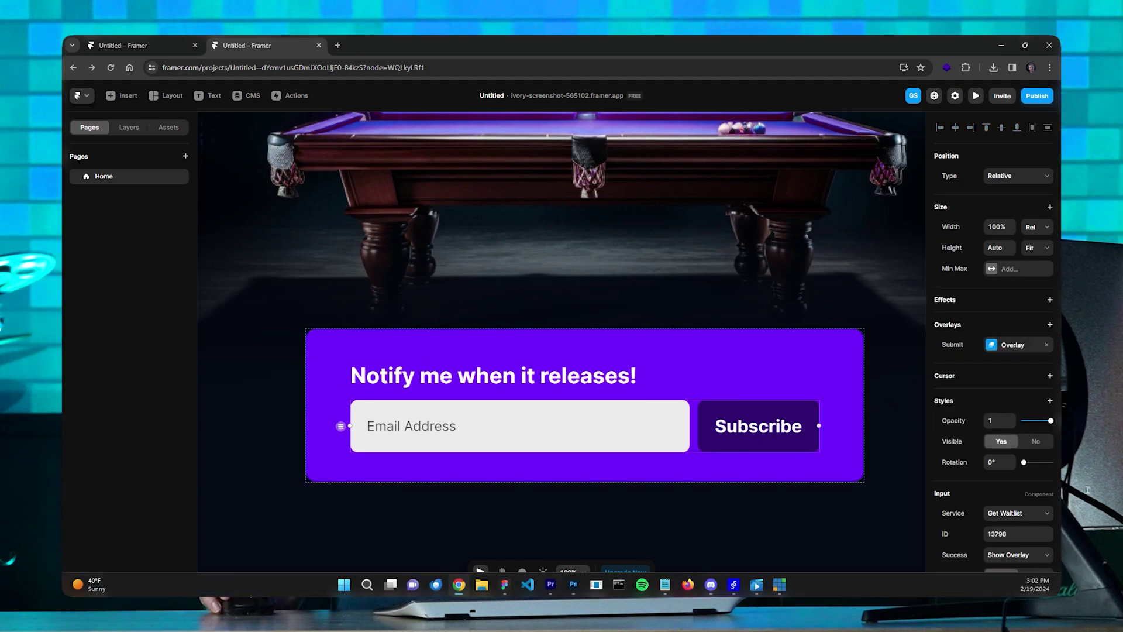
{"action": "left_click", "coordinate": [514, 580]}
{"action": "left_click", "coordinate": [587, 392]}
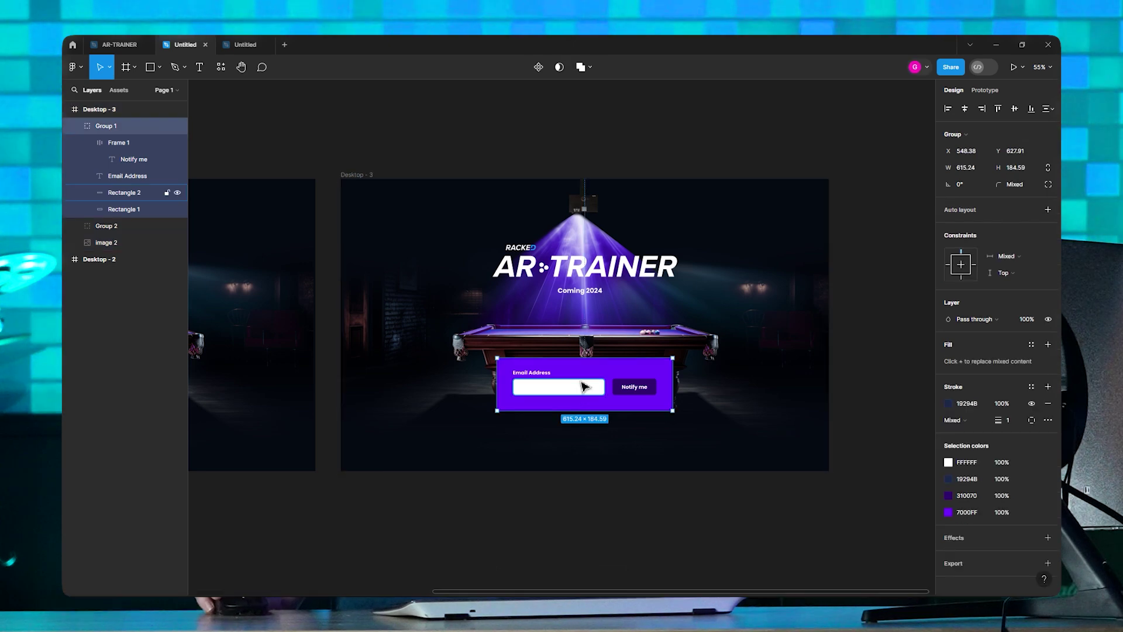
{"action": "scroll", "coordinate": [587, 392], "scroll_direction": "up", "scroll_amount": 6}
{"action": "double_click", "coordinate": [754, 403]}
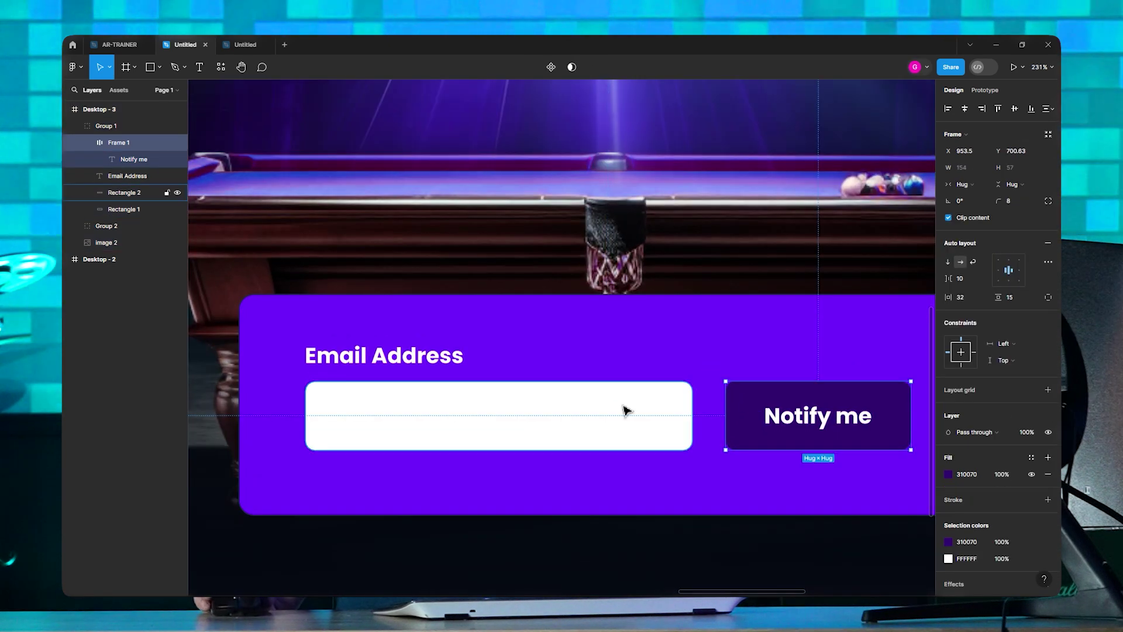
{"action": "left_click", "coordinate": [456, 400]}
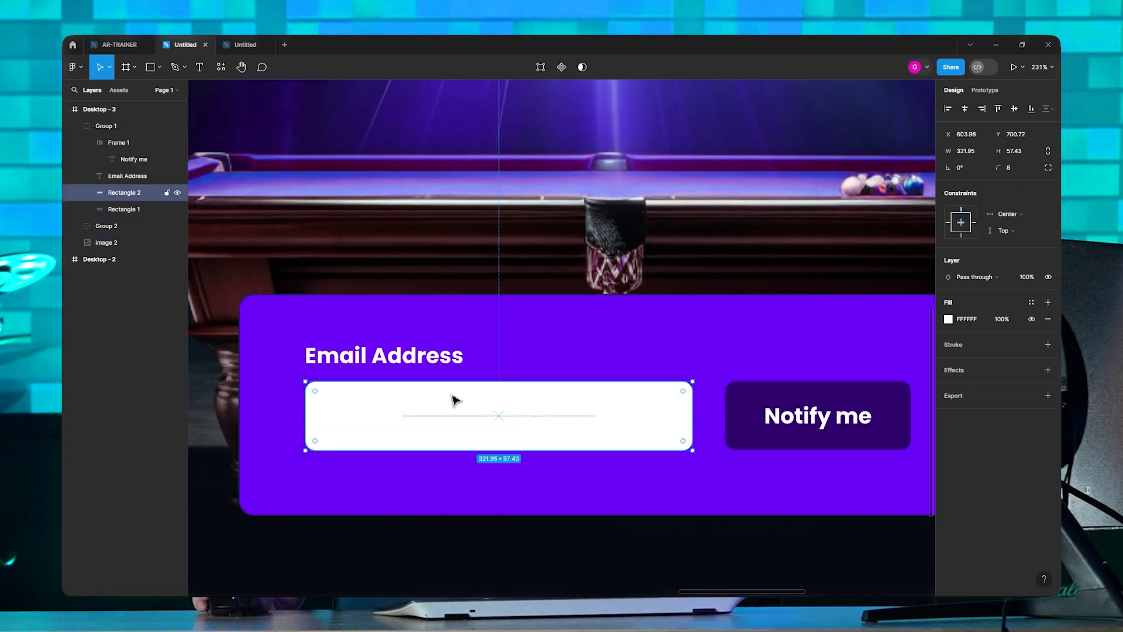
{"action": "left_click", "coordinate": [994, 44]}
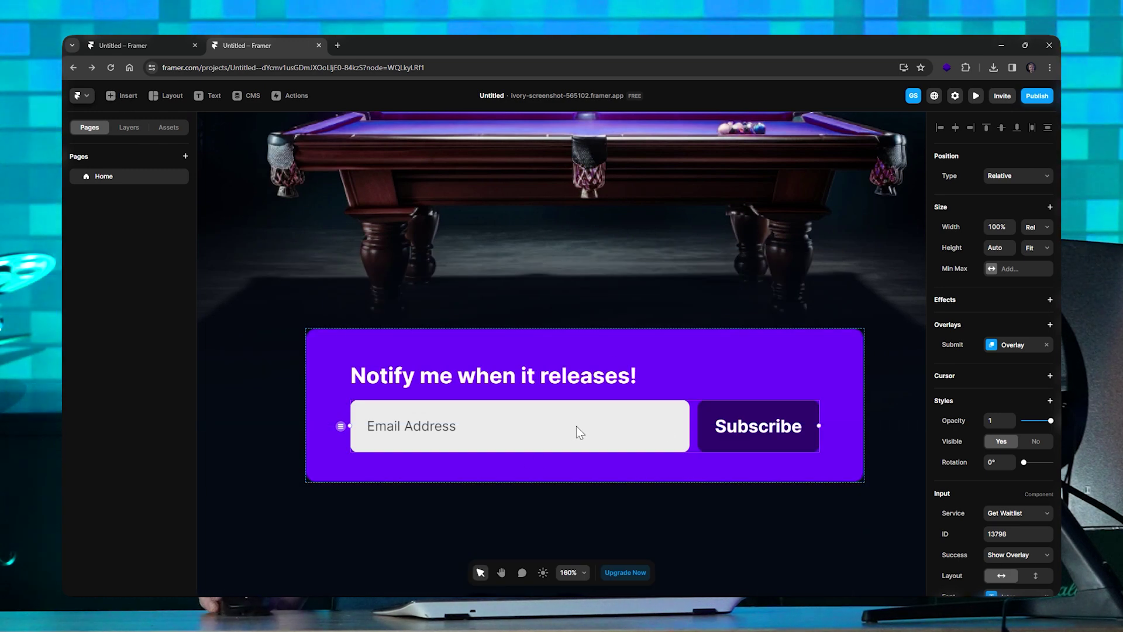
{"action": "key", "text": "Delete"}
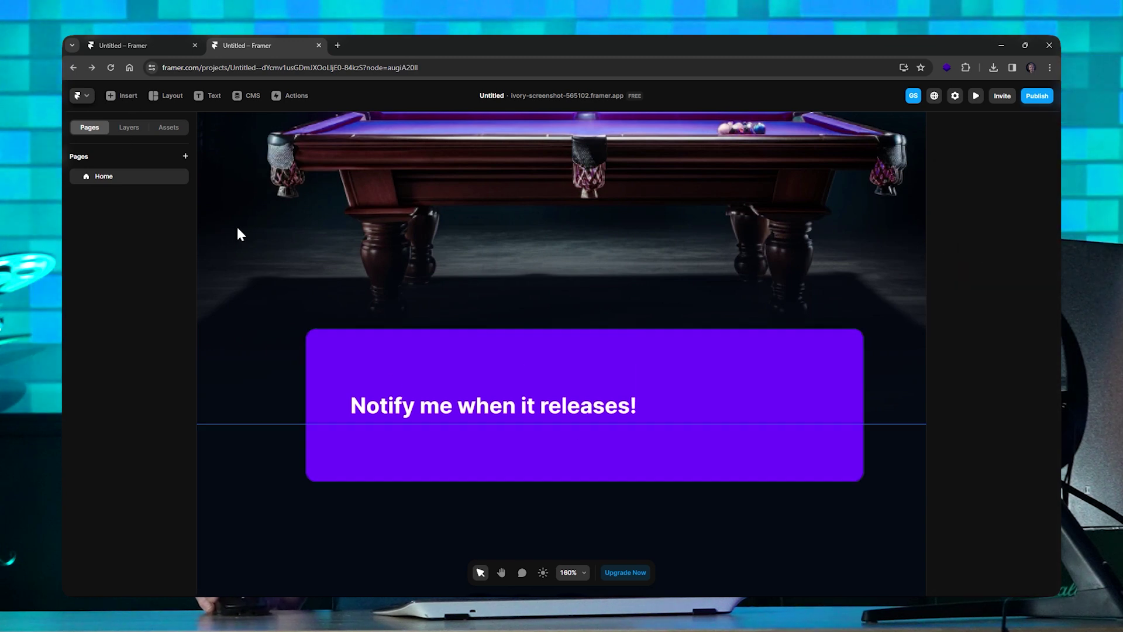
{"action": "left_click", "coordinate": [429, 419]}
{"action": "left_click", "coordinate": [123, 96]}
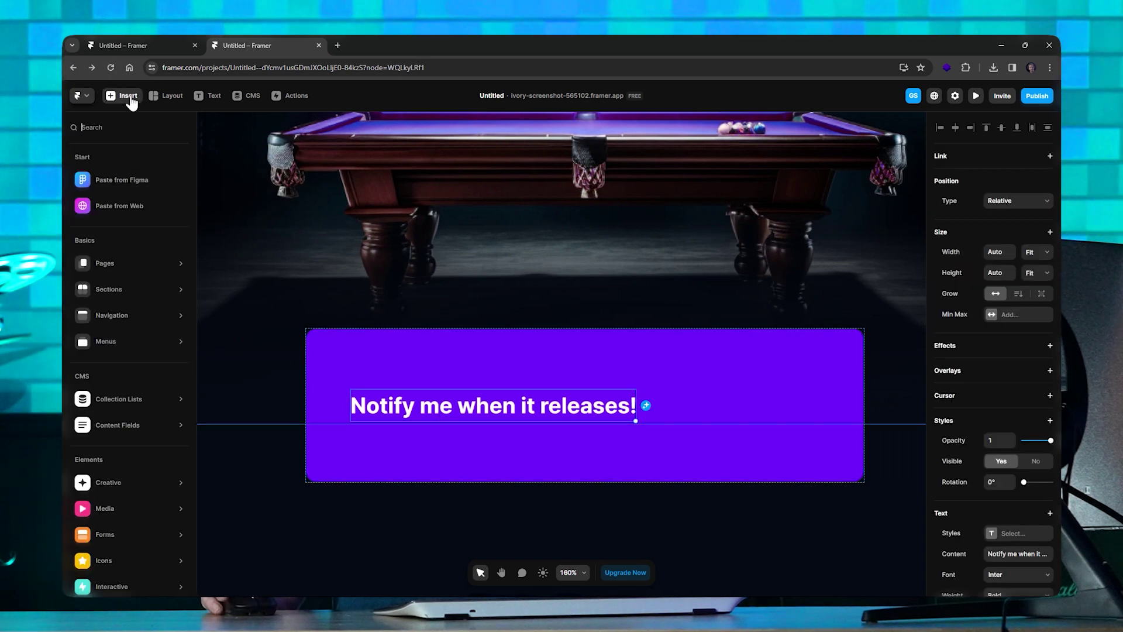
{"action": "mouse_move", "coordinate": [125, 269]}
{"action": "mouse_move", "coordinate": [114, 534]}
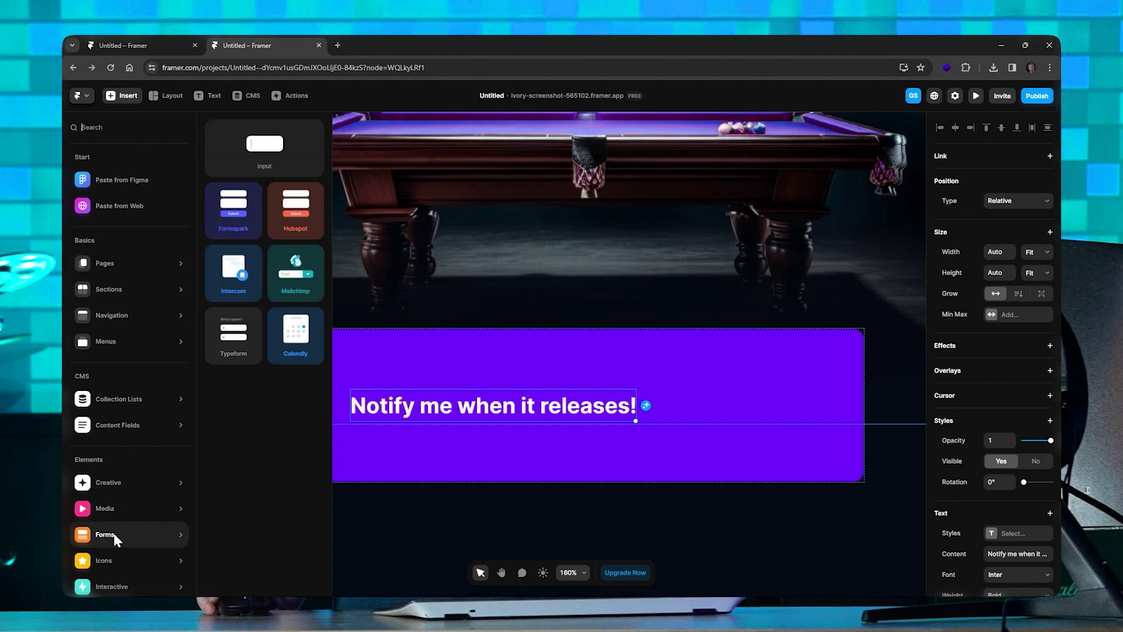
{"action": "left_click", "coordinate": [255, 136]}
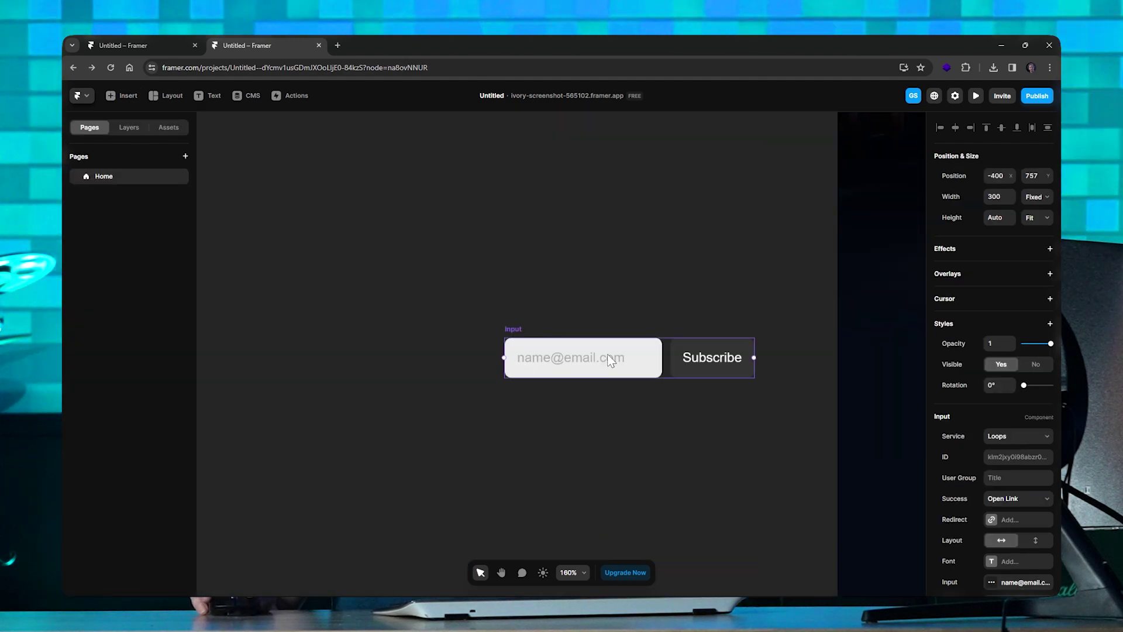
{"action": "key", "text": "shift+1"}
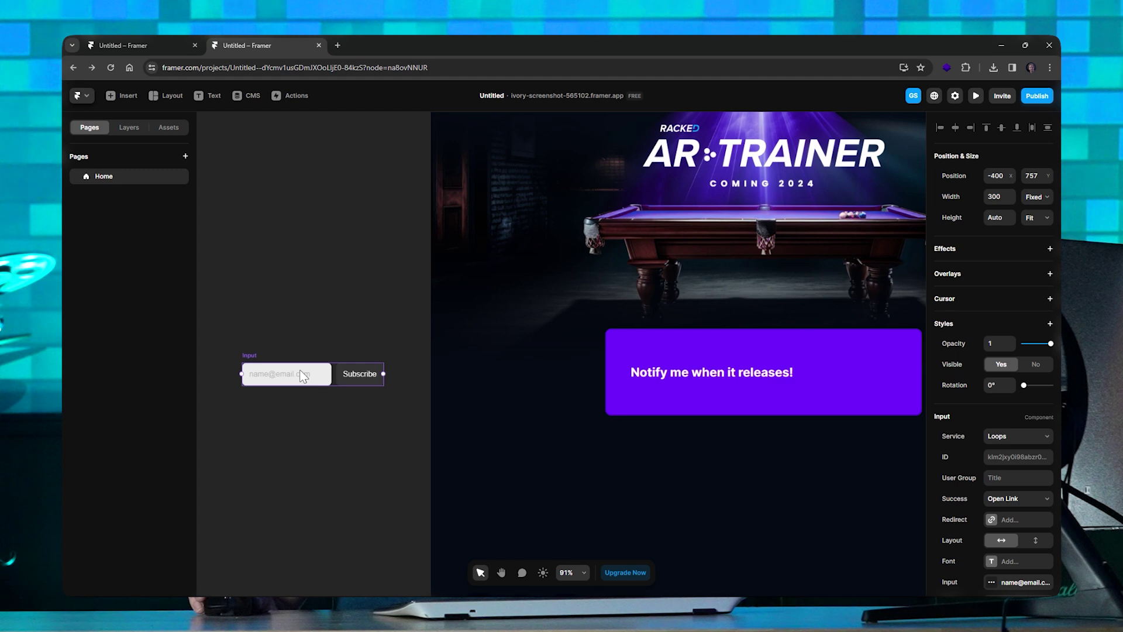
{"action": "left_click_drag", "start_coordinate": [305, 370], "coordinate": [767, 399]}
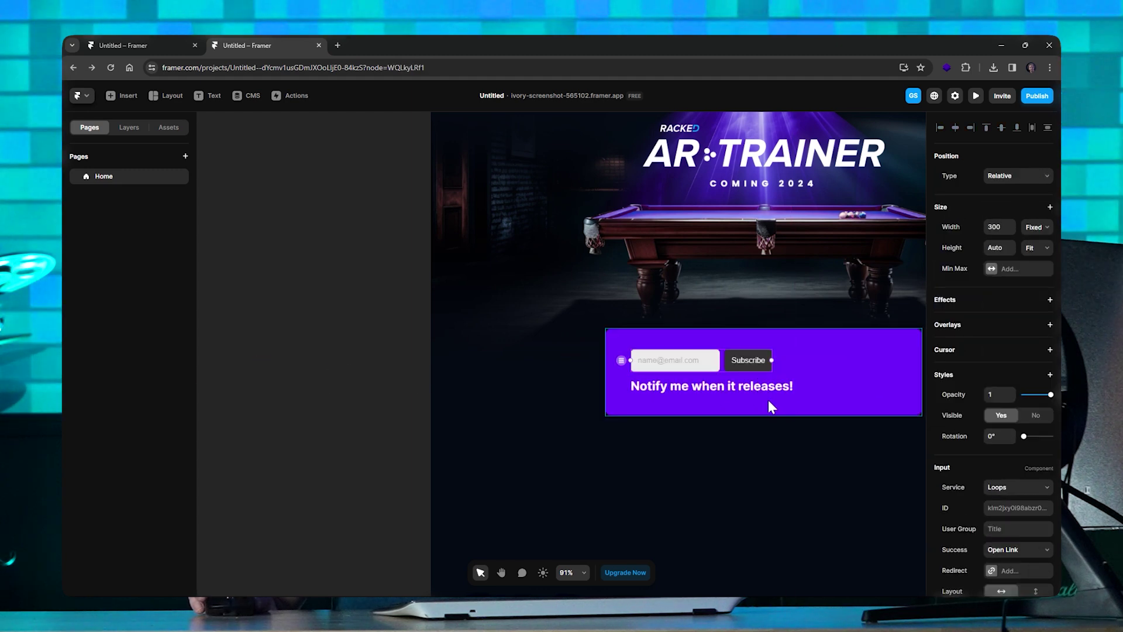
{"action": "left_click_drag", "start_coordinate": [681, 363], "coordinate": [680, 401]}
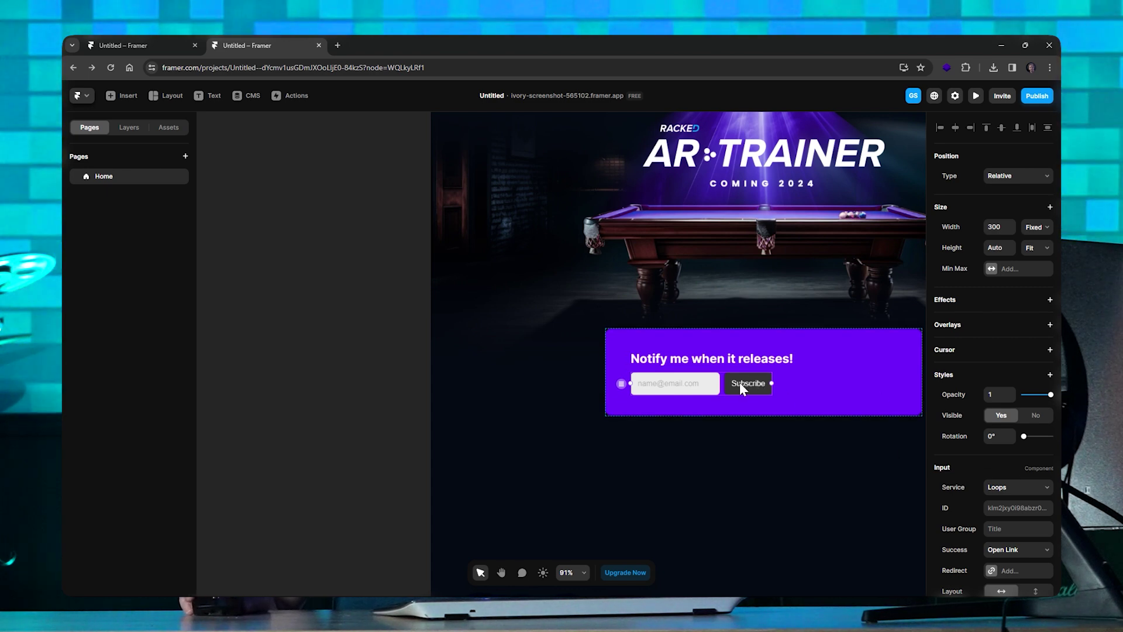
{"action": "scroll", "coordinate": [992, 498], "scroll_direction": "down", "scroll_amount": 3}
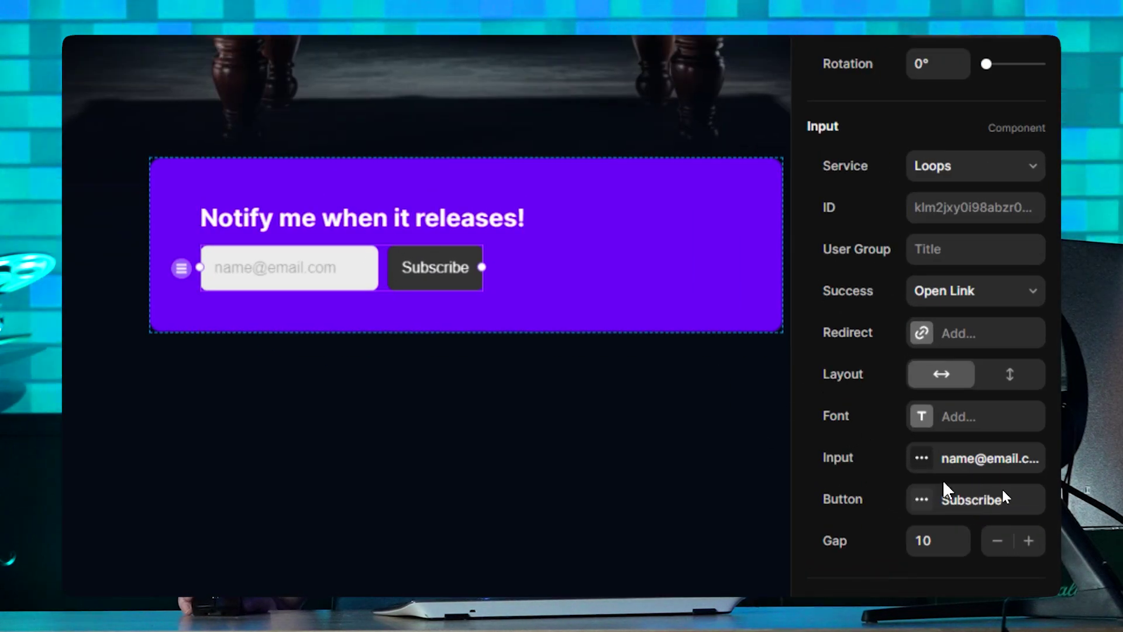
{"action": "left_click", "coordinate": [962, 501]}
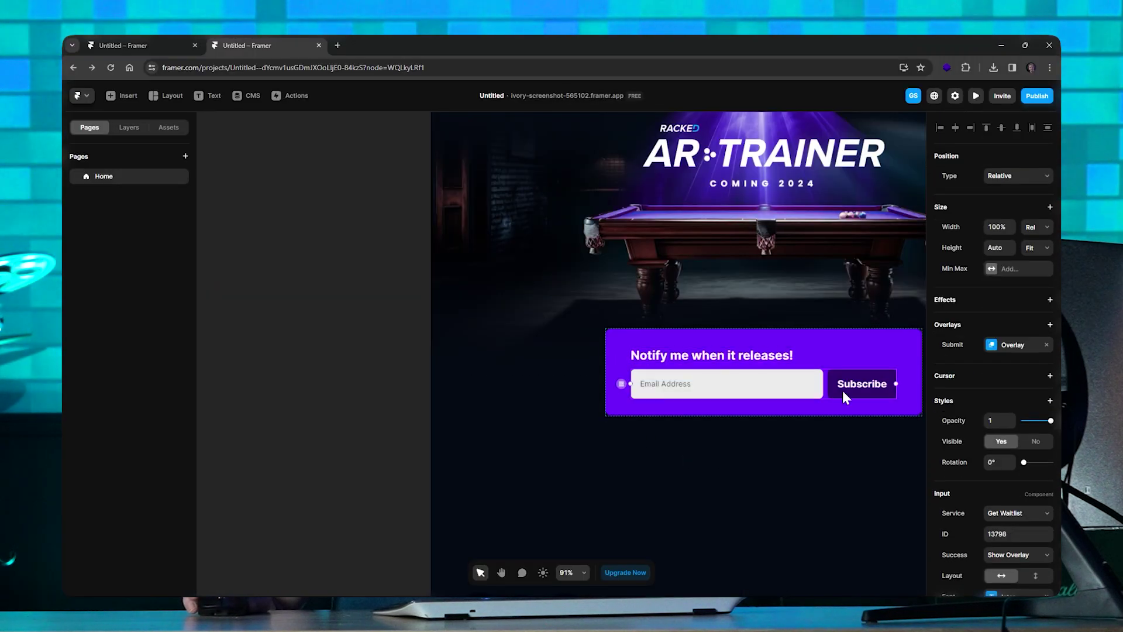
- Keep Get Waitlist selected in the signup form's Service dropdown
{"action": "scroll", "coordinate": [876, 441], "scroll_direction": "up", "scroll_amount": 5}
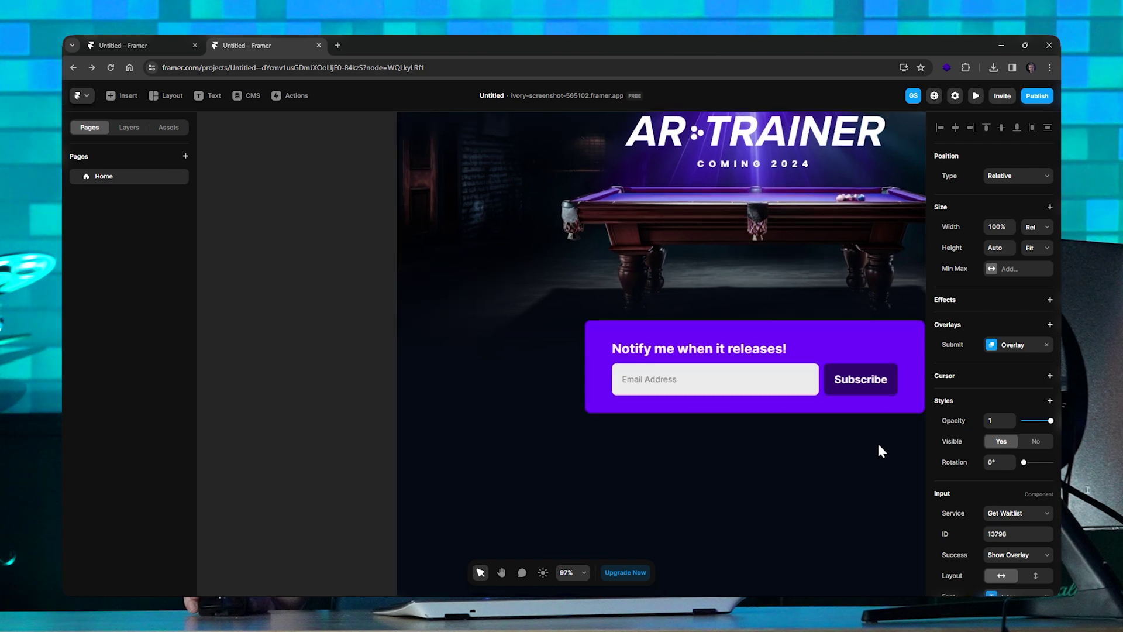
{"action": "left_click_drag", "start_coordinate": [854, 421], "coordinate": [751, 474]}
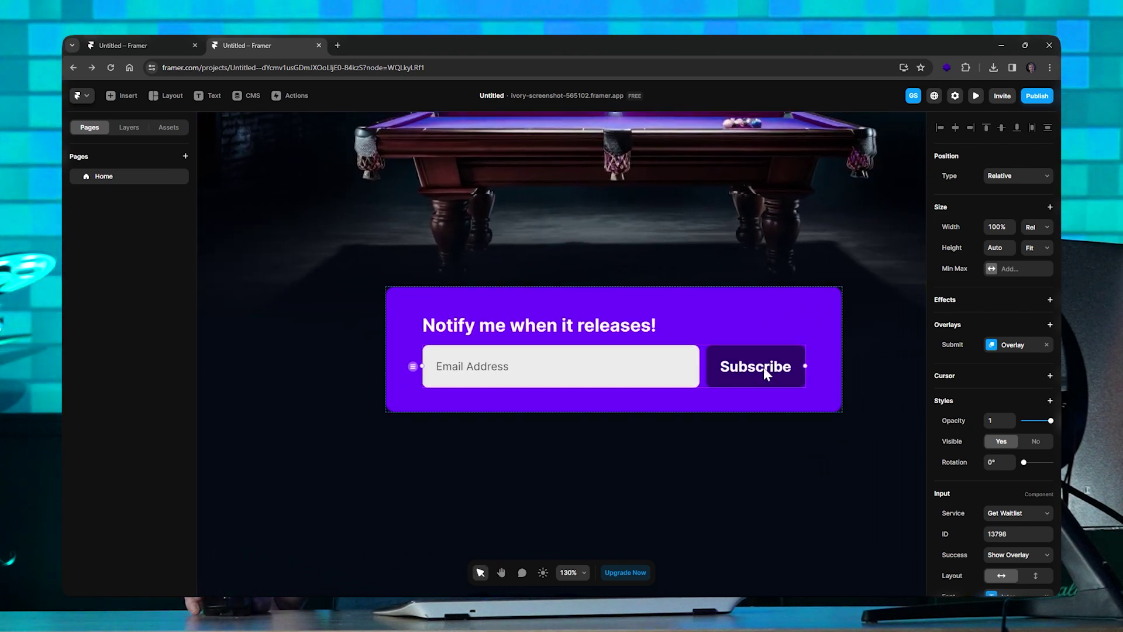
{"action": "scroll", "coordinate": [1004, 467], "scroll_direction": "down", "scroll_amount": 3}
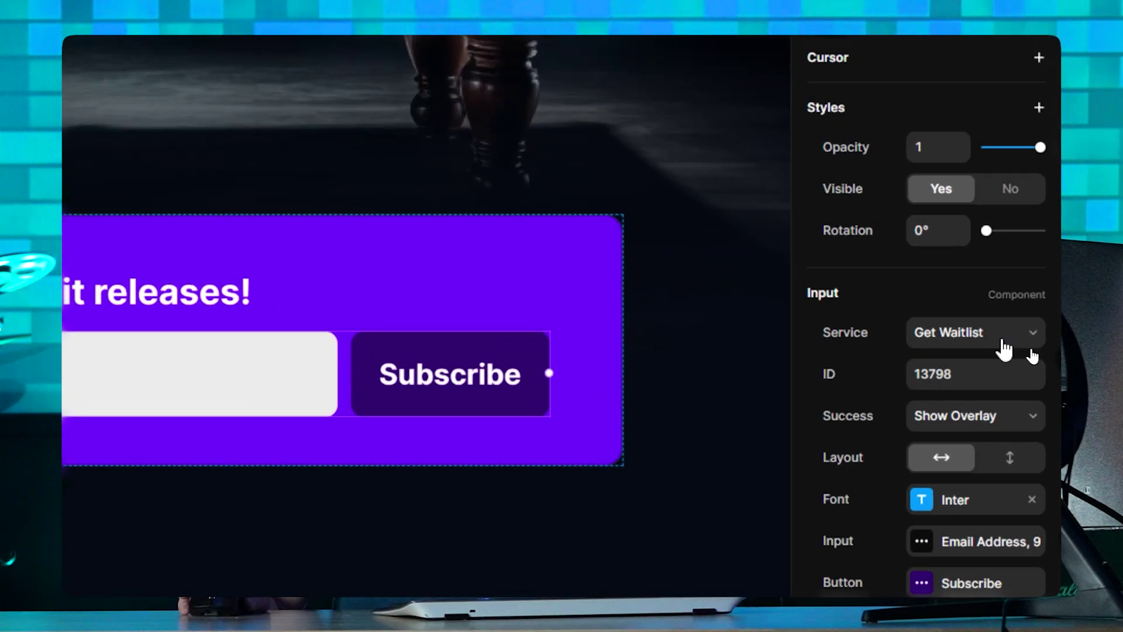
{"action": "left_click", "coordinate": [1003, 350]}
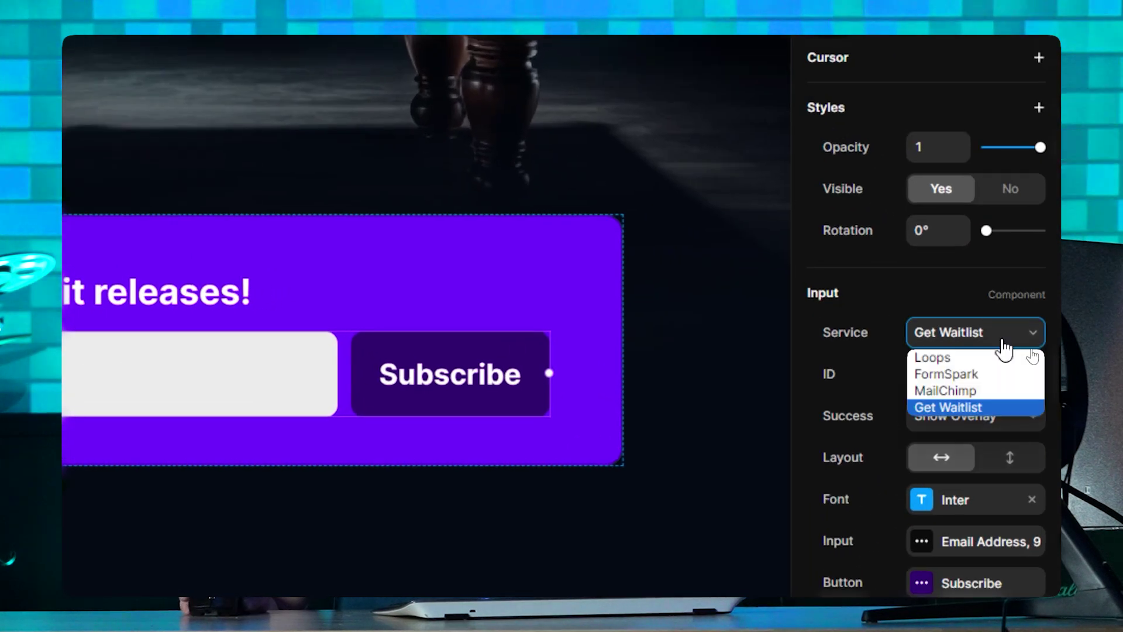
{"action": "left_click", "coordinate": [973, 408]}
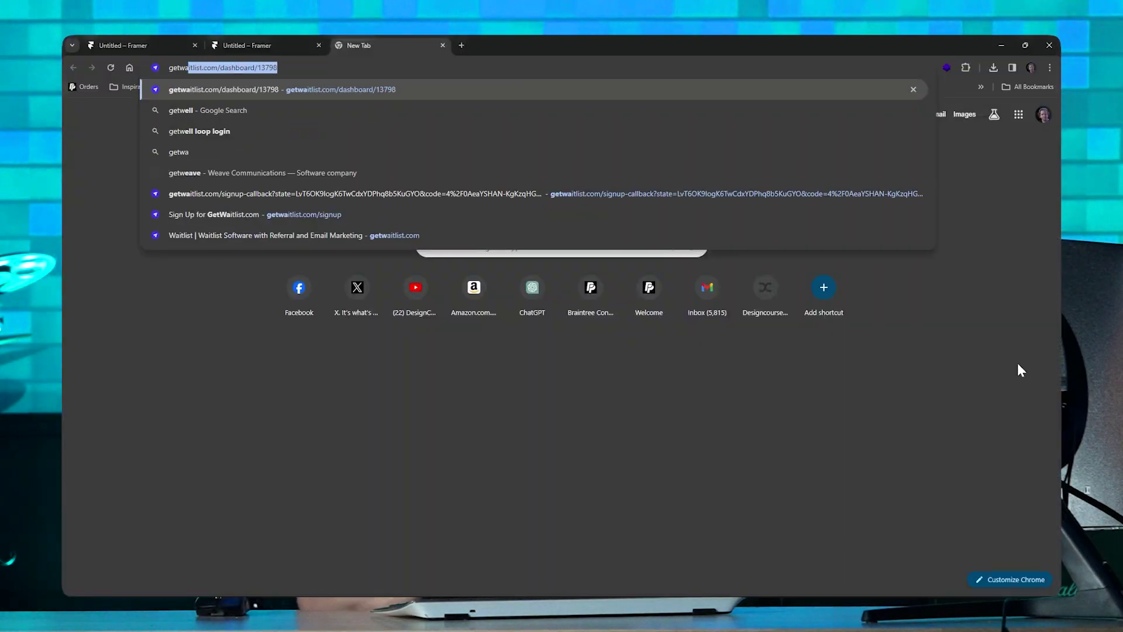
- View the 5 Racked Pool Trainer signups under waitlist ID 13798 on the Get Waitlist dashboard
{"action": "key", "text": "Return"}
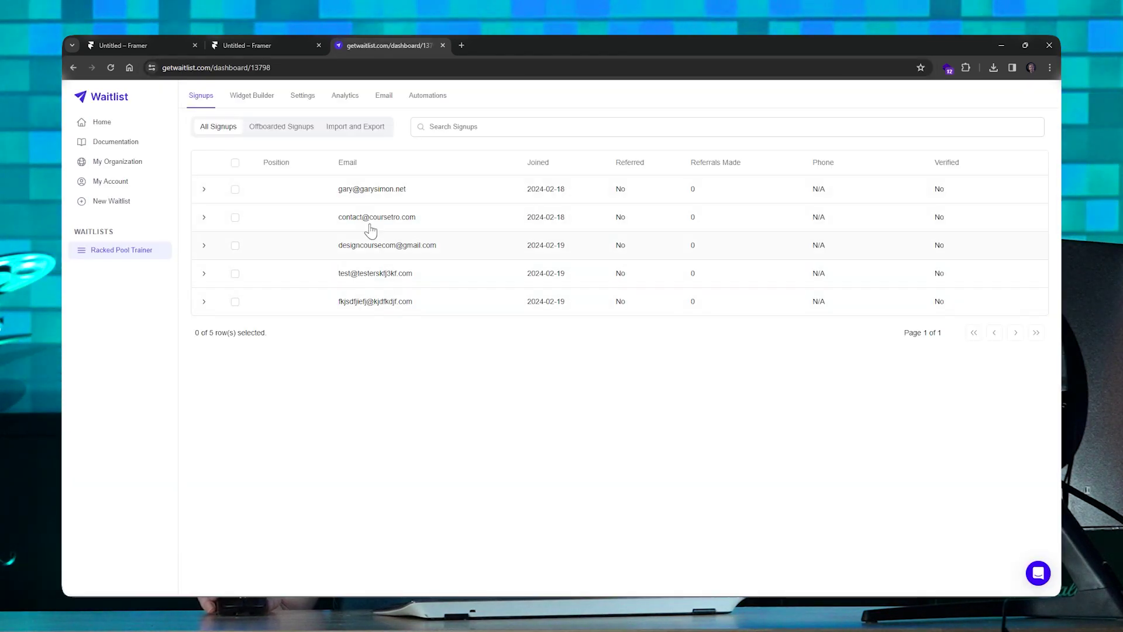
{"action": "left_click", "coordinate": [248, 42]}
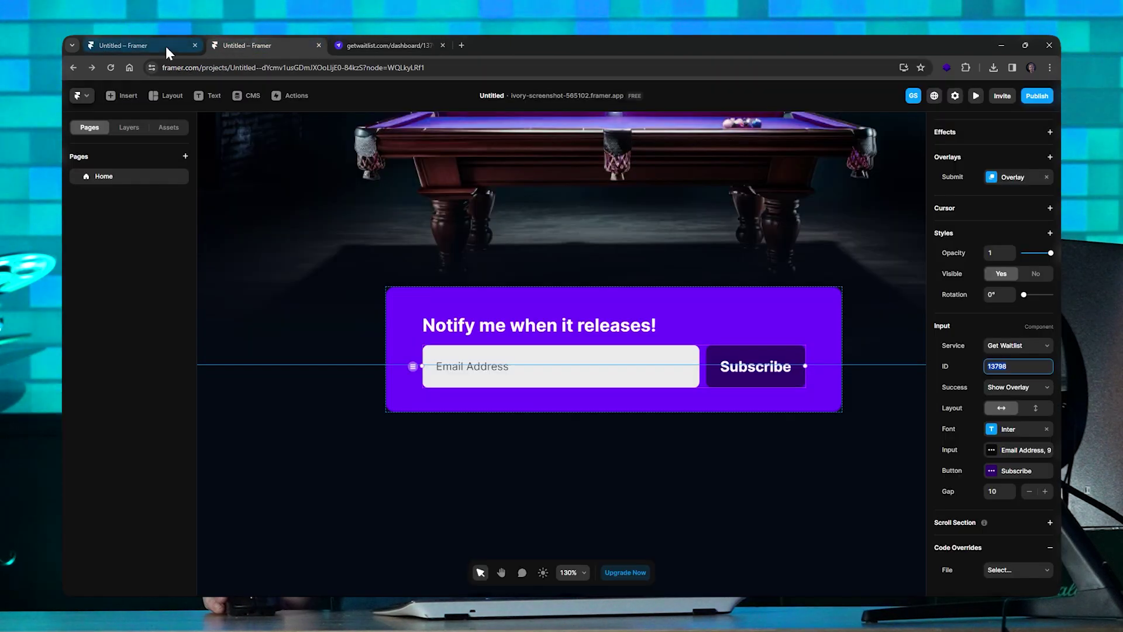
- Preview the AR Trainer landing page and subscribe with a test email address
{"action": "left_click", "coordinate": [166, 47]}
{"action": "left_click", "coordinate": [257, 47]}
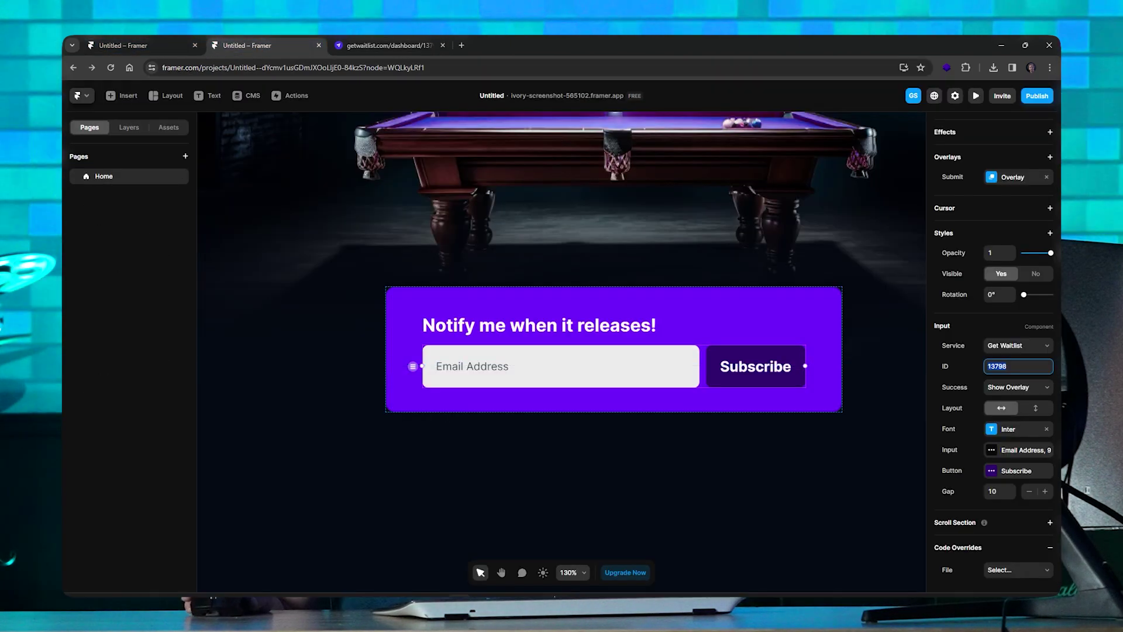
{"action": "left_click", "coordinate": [975, 96]}
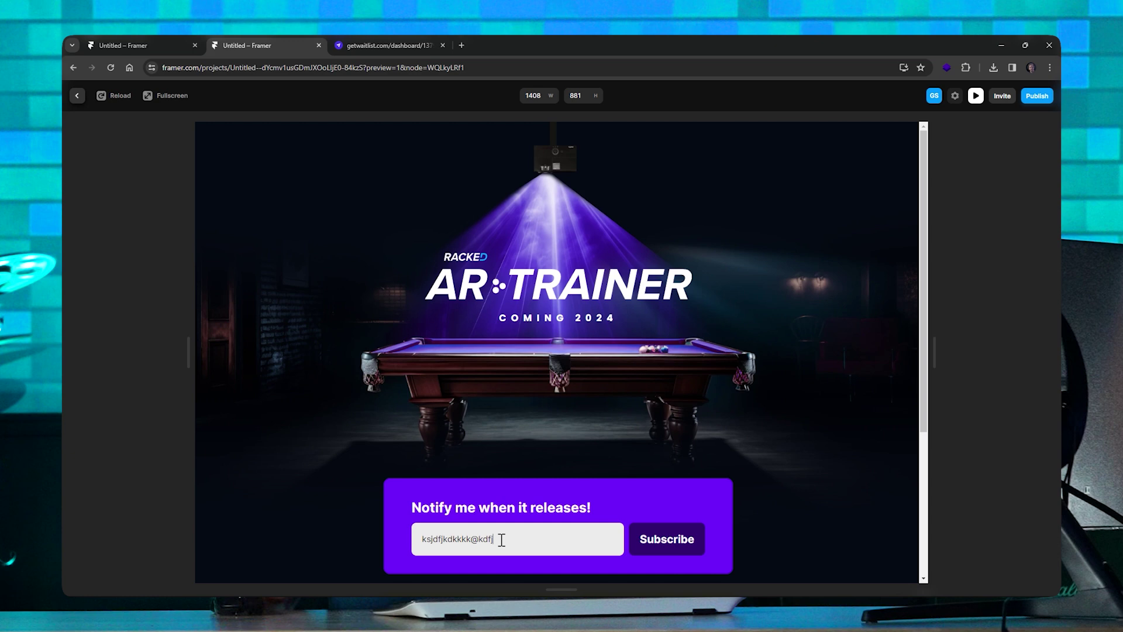
{"action": "type", "text": ".com"}
{"action": "scroll", "coordinate": [651, 522], "scroll_direction": "down", "scroll_amount": 3}
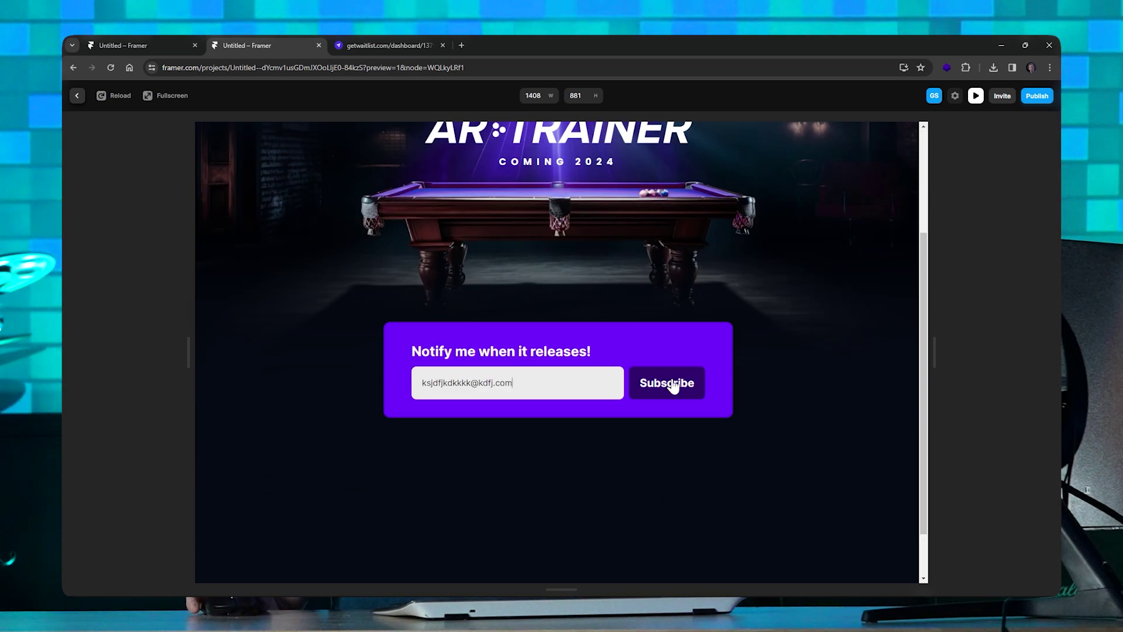
{"action": "left_click", "coordinate": [674, 386]}
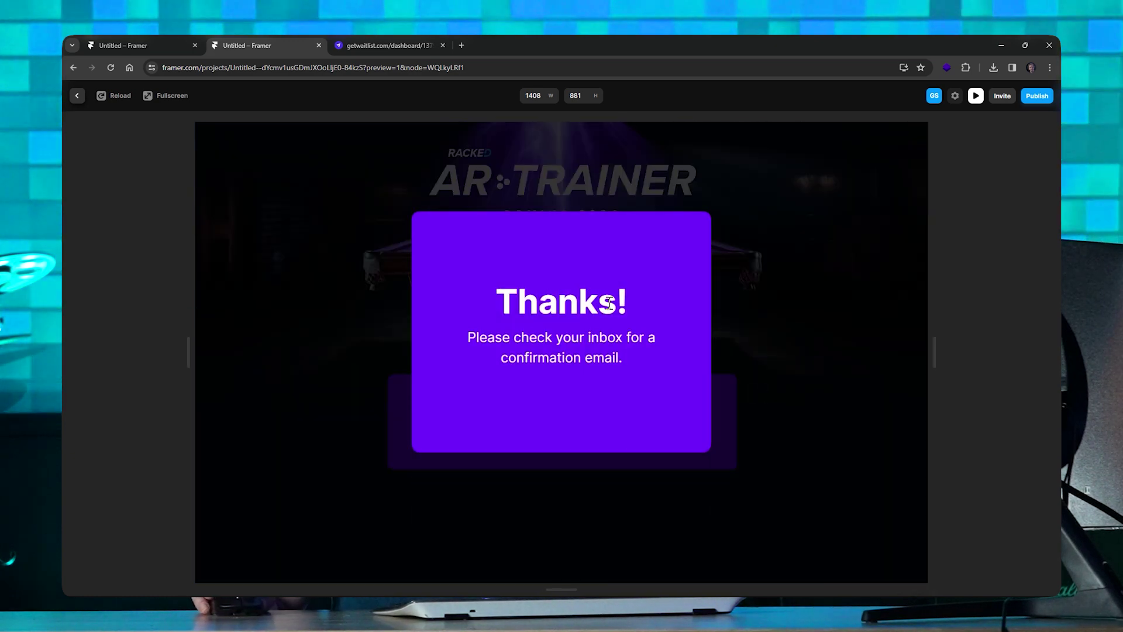
- Reload the Waitlist dashboard to confirm the test email as the sixth signup
{"action": "left_click", "coordinate": [372, 47]}
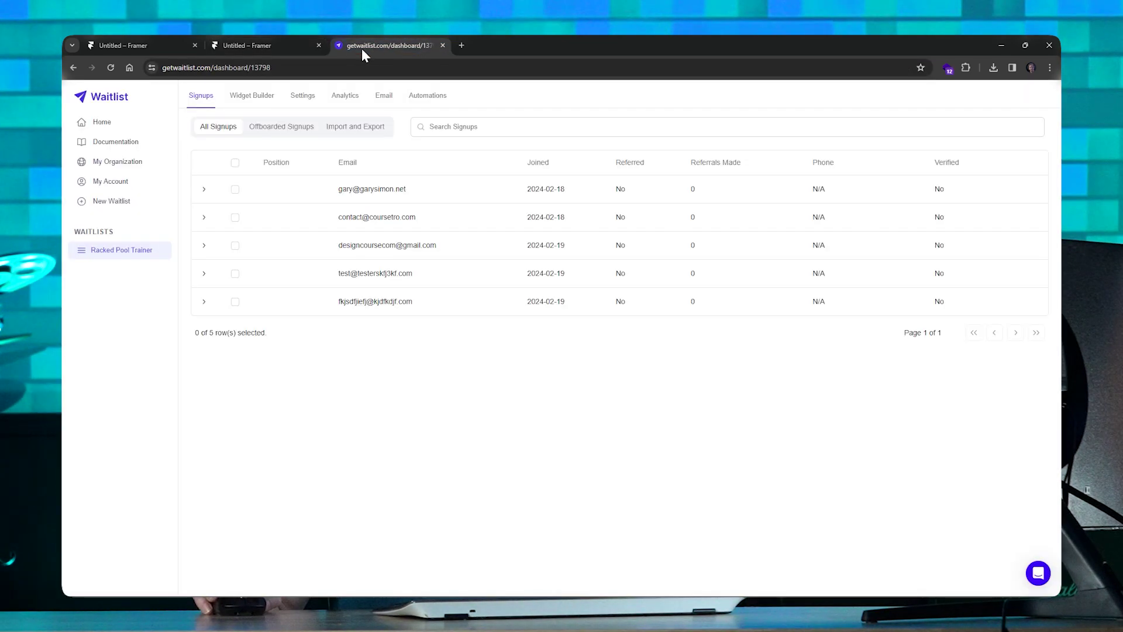
{"action": "left_click", "coordinate": [111, 67]}
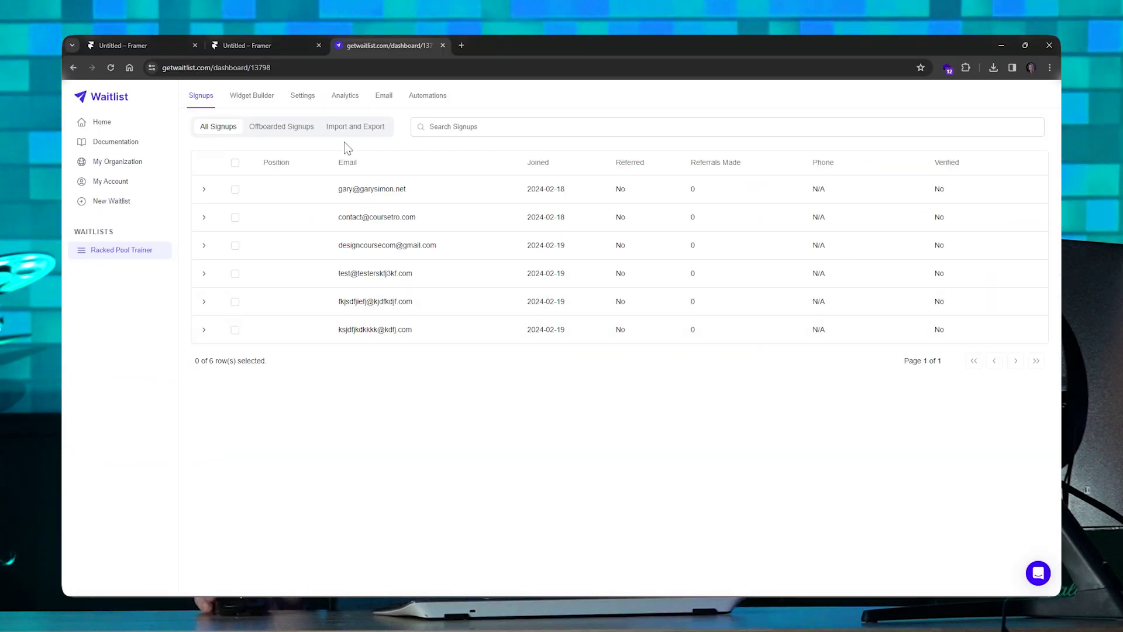
{"action": "left_click", "coordinate": [265, 44]}
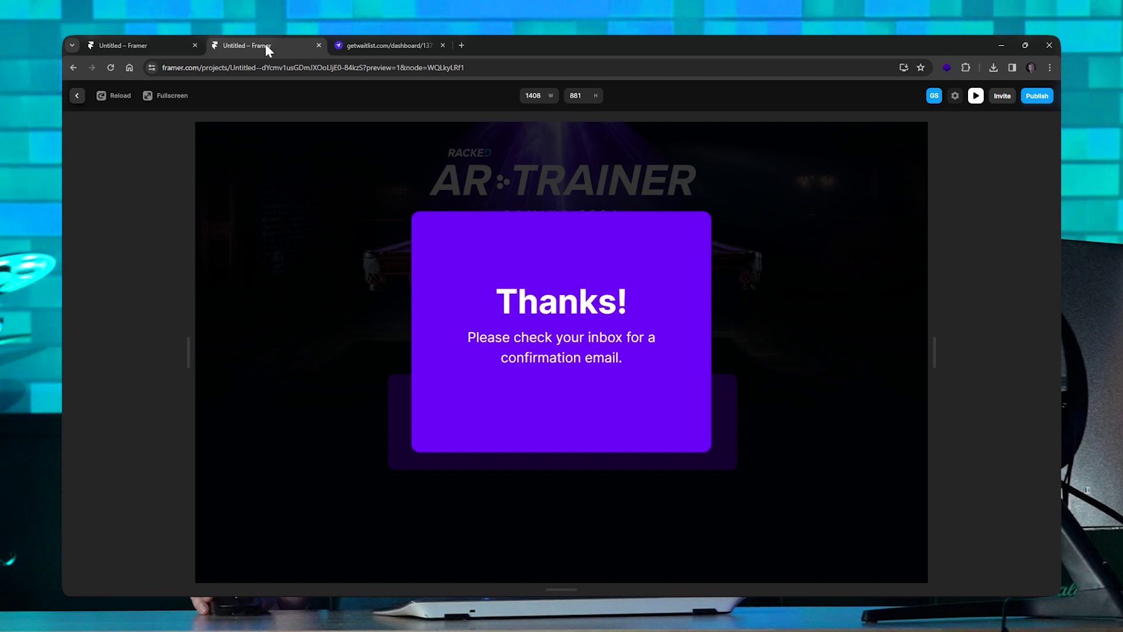
- Dismiss the Thanks overlay, exit preview and check the form's waitlist ID 13798
{"action": "left_click", "coordinate": [360, 268]}
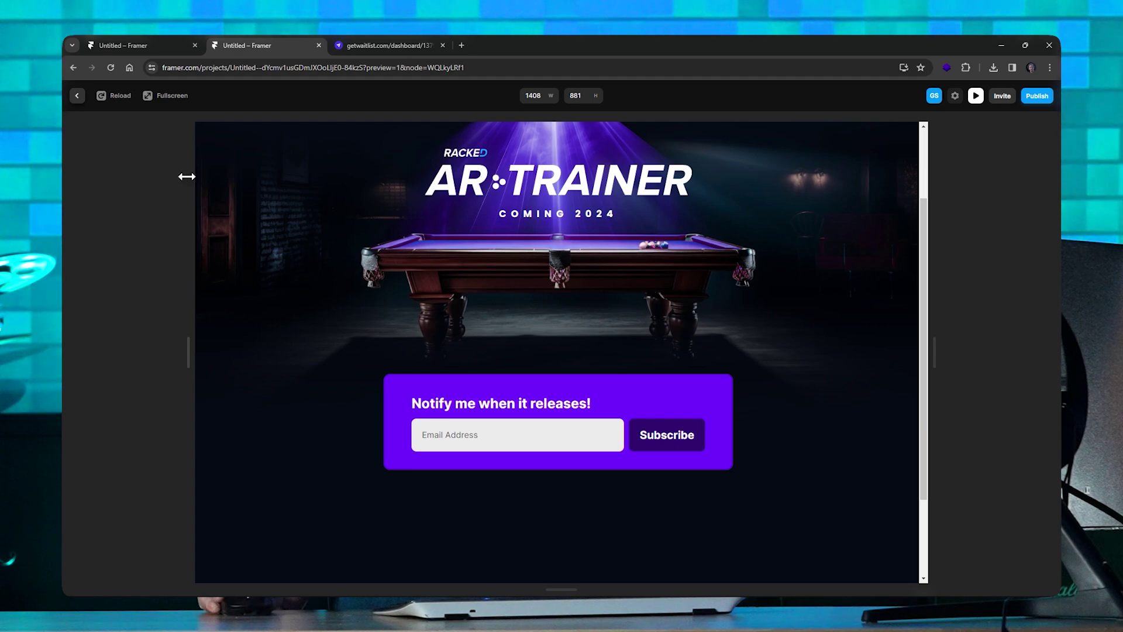
{"action": "key", "text": "Escape"}
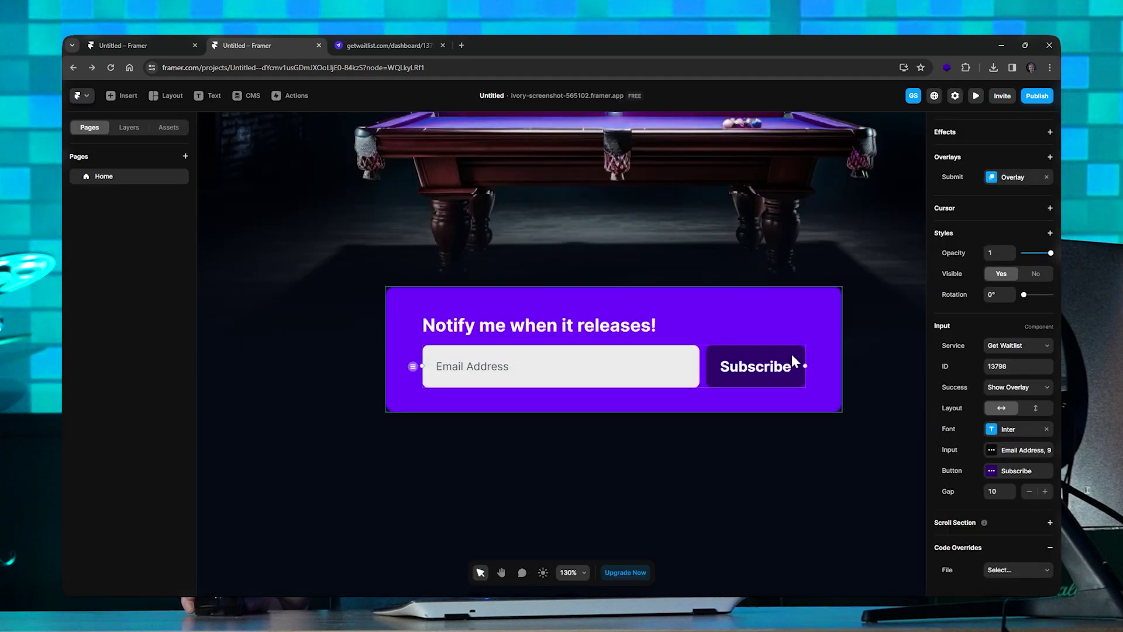
{"action": "left_click", "coordinate": [1027, 366]}
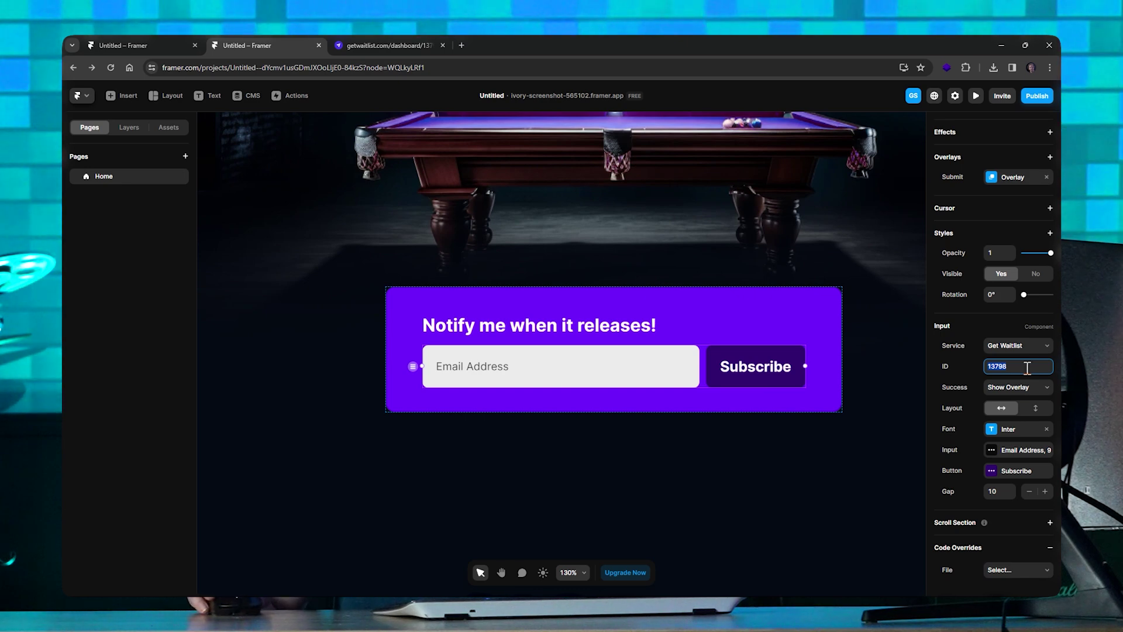
{"action": "left_click", "coordinate": [664, 365]}
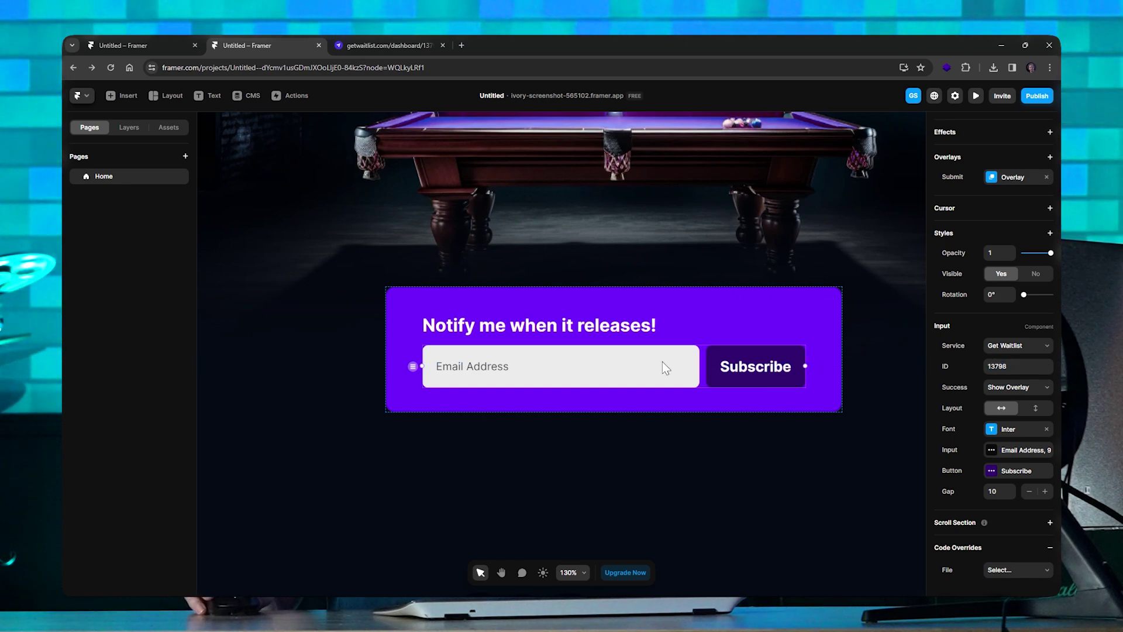
{"action": "left_click", "coordinate": [716, 422]}
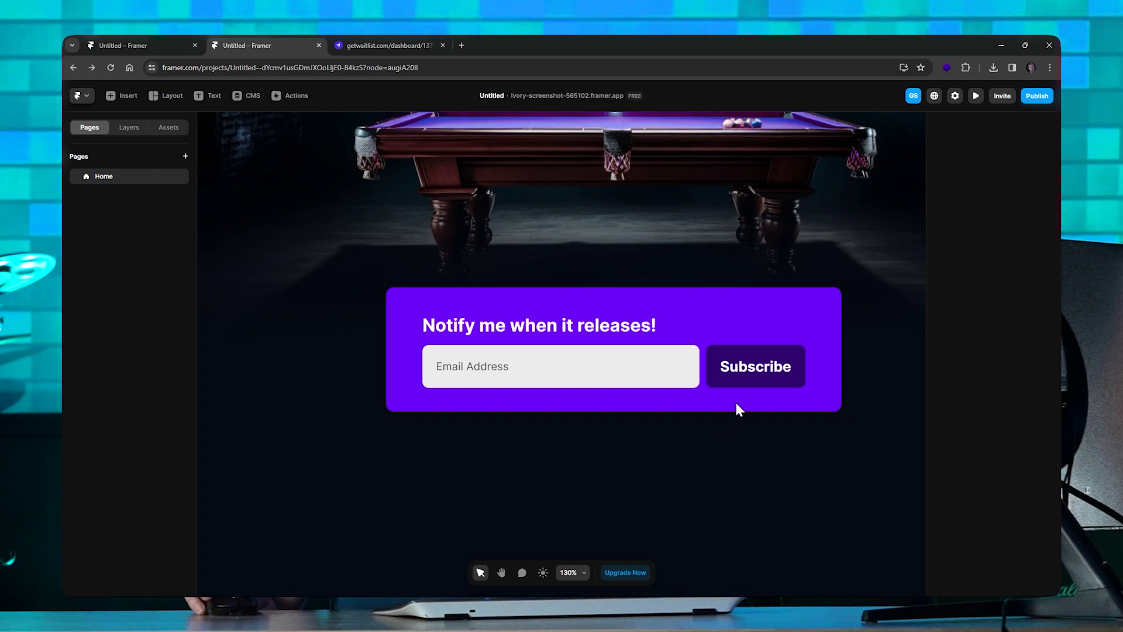
- Select the Notify me email signup form beneath the Coming 2024 pool table
{"action": "scroll", "coordinate": [737, 403], "scroll_direction": "down", "scroll_amount": 3}
{"action": "left_click_drag", "start_coordinate": [752, 363], "coordinate": [692, 368]}
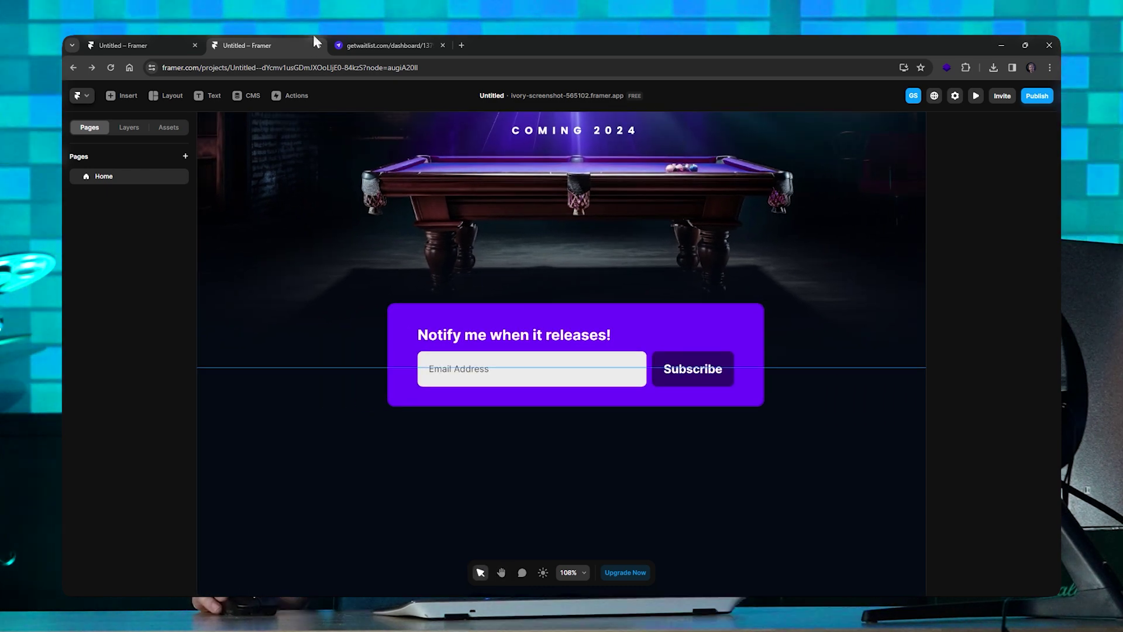
{"action": "left_click", "coordinate": [372, 40]}
{"action": "left_click", "coordinate": [268, 41]}
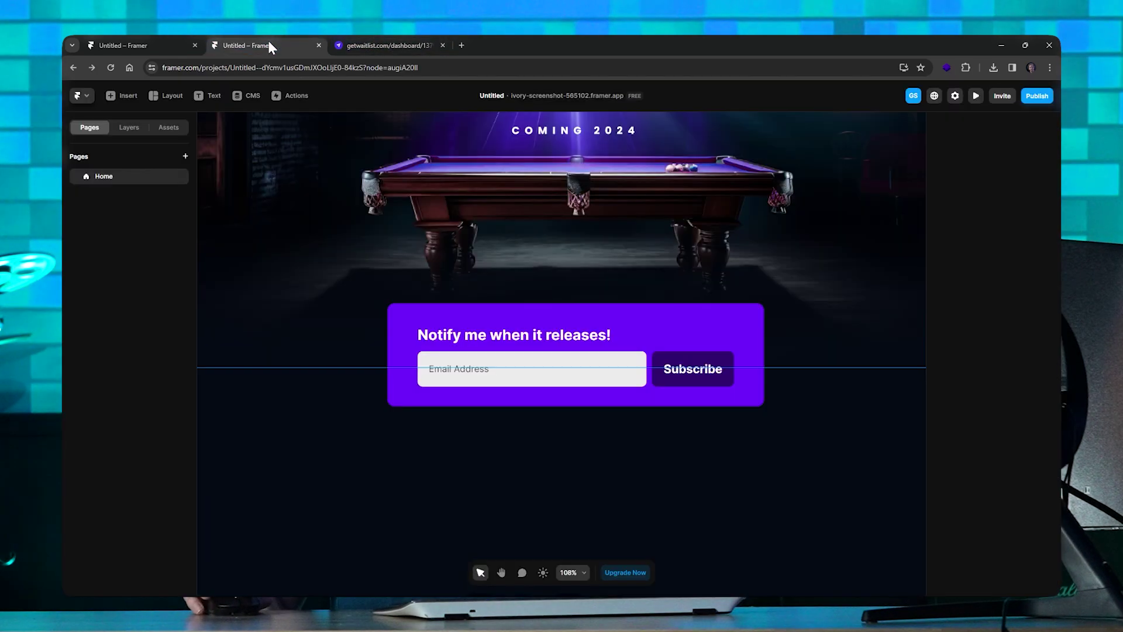
{"action": "left_click", "coordinate": [700, 361]}
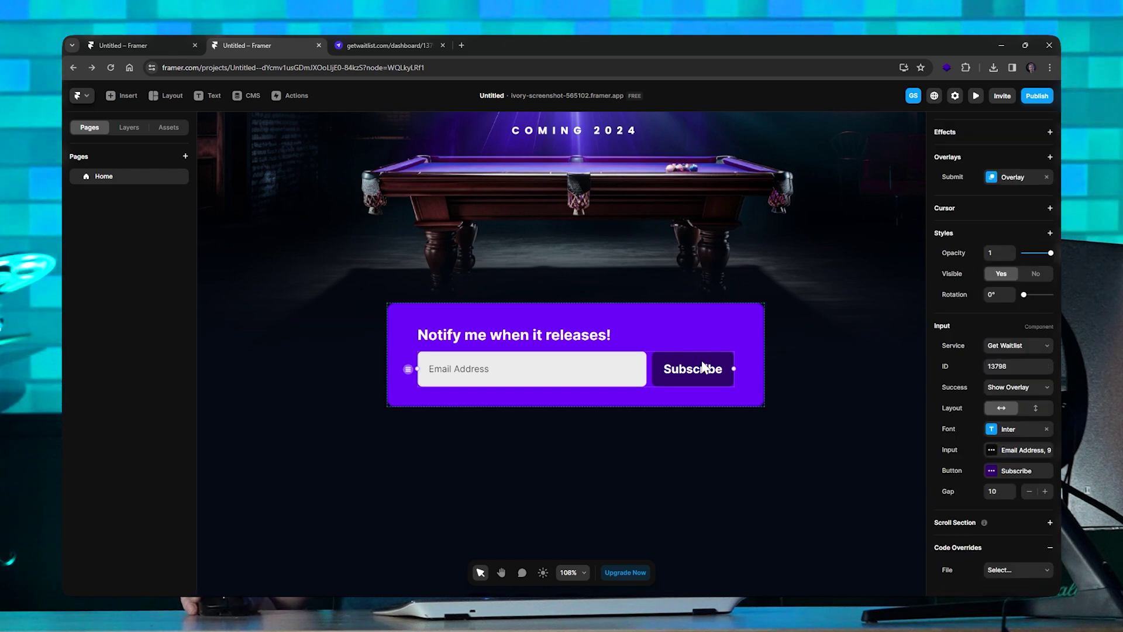
{"action": "scroll", "coordinate": [998, 216], "scroll_direction": "up", "scroll_amount": 2}
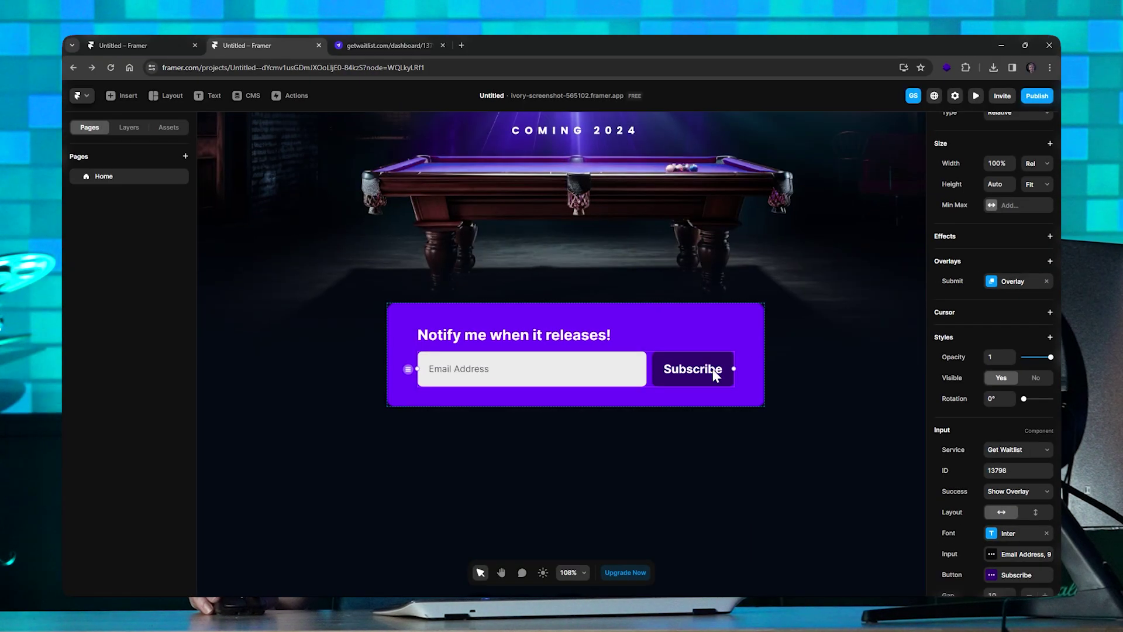
- Open the Submit Overlay and select its Thanks! heading and confirmation message
{"action": "left_click", "coordinate": [1010, 281]}
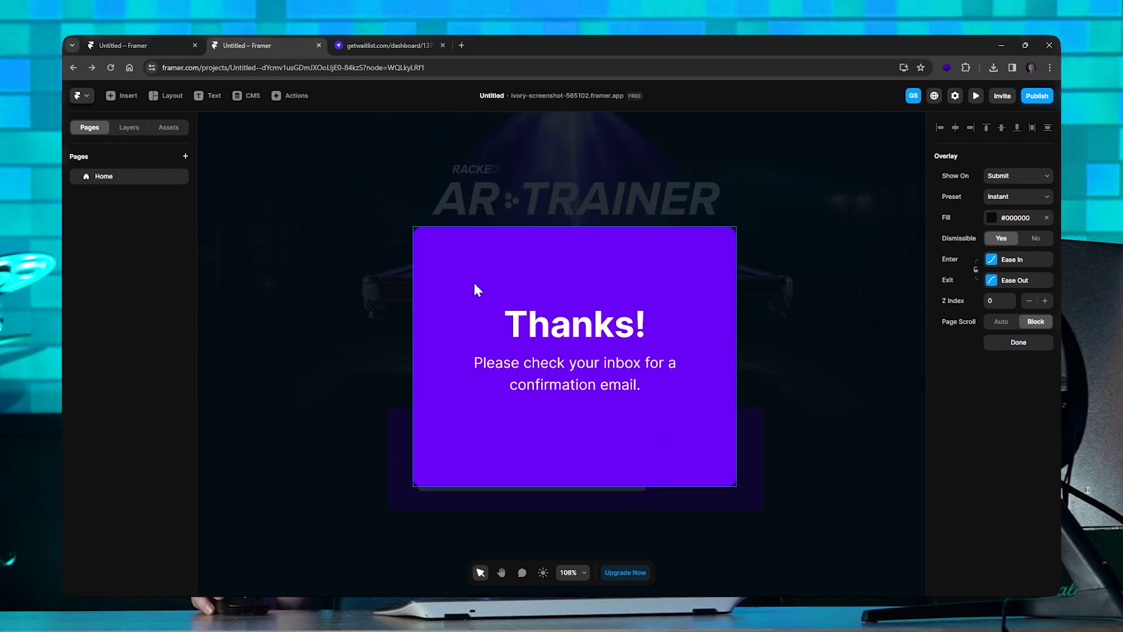
{"action": "scroll", "coordinate": [509, 313], "scroll_direction": "down", "scroll_amount": 5}
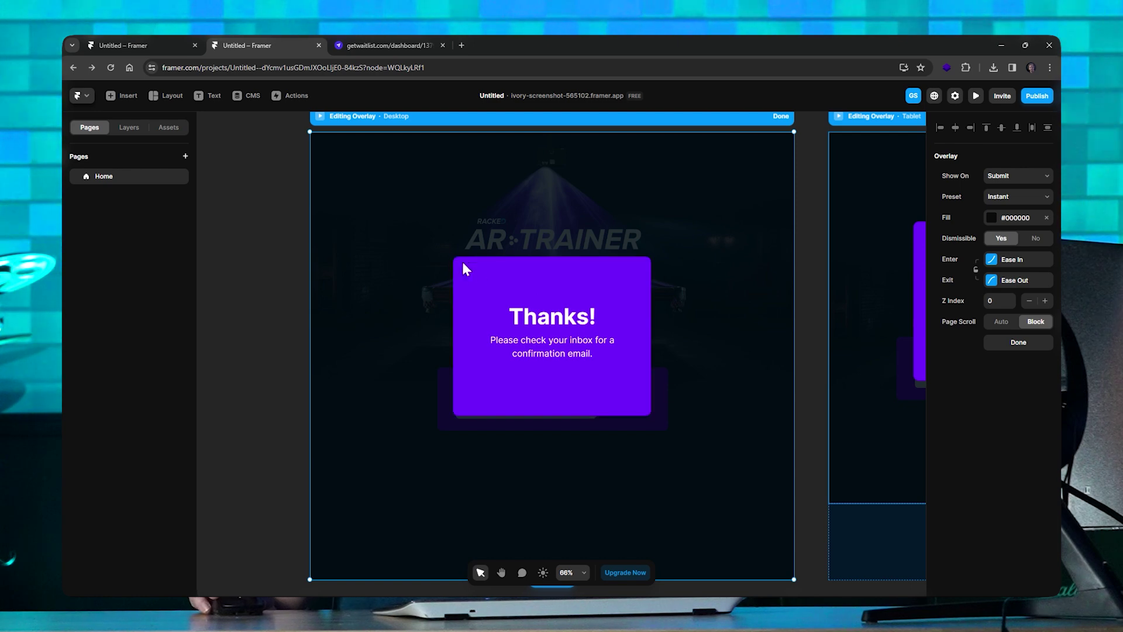
{"action": "left_click", "coordinate": [549, 321]}
{"action": "left_click", "coordinate": [551, 345]}
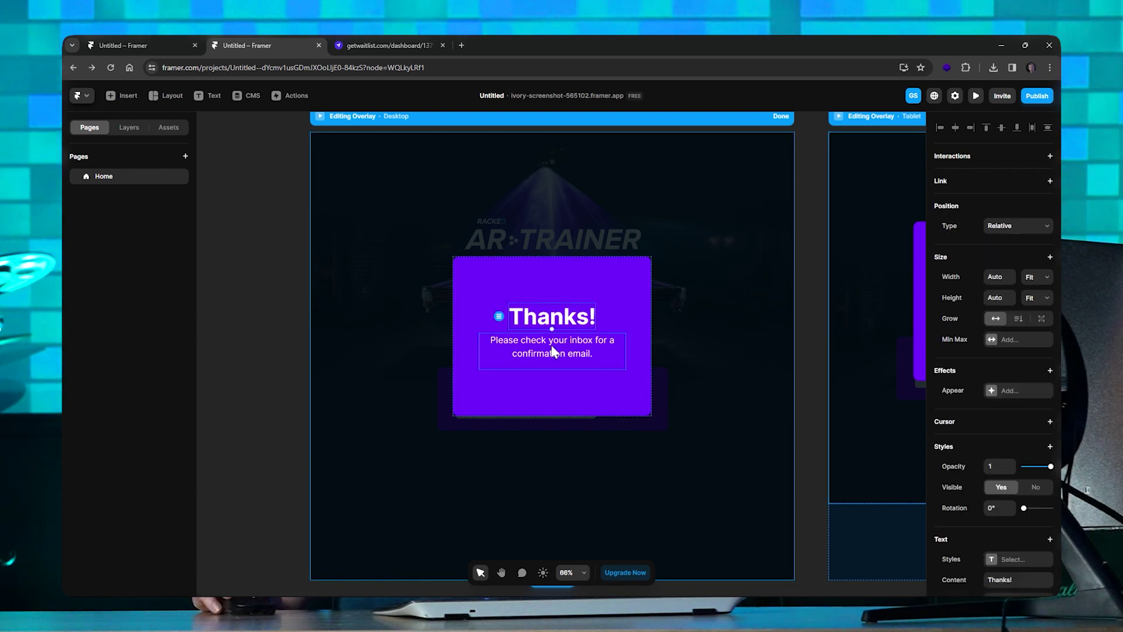
{"action": "scroll", "coordinate": [809, 332], "scroll_direction": "down", "scroll_amount": 6}
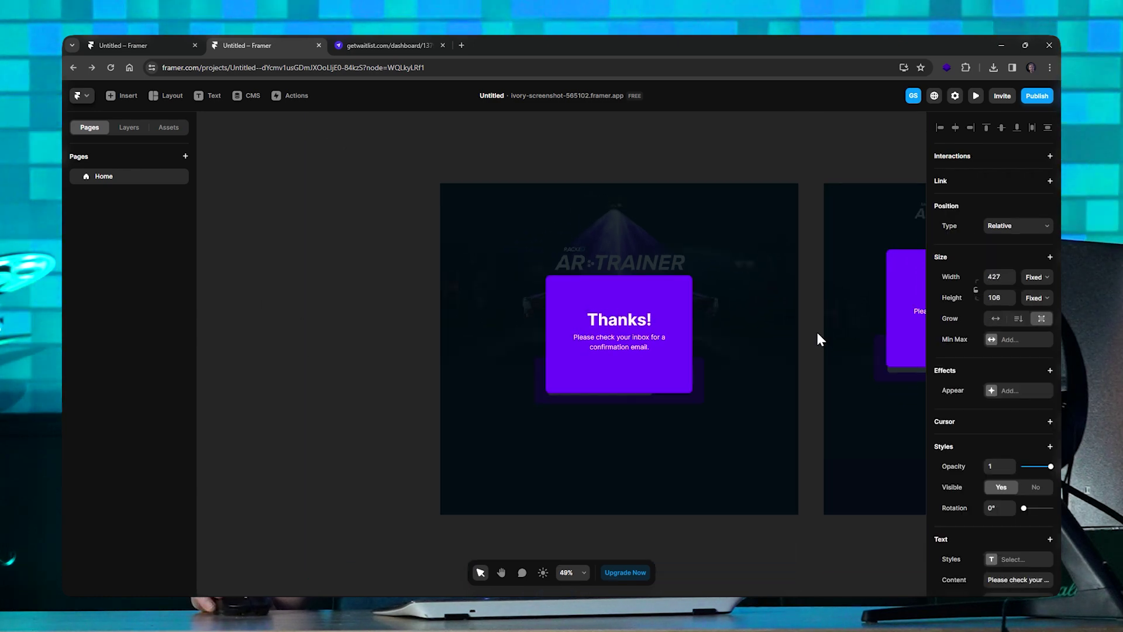
- Edit the Thanks overlay across the Desktop and Tablet breakpoint frames
{"action": "left_click_drag", "start_coordinate": [820, 221], "coordinate": [501, 175]}
{"action": "left_click_drag", "start_coordinate": [782, 222], "coordinate": [624, 215]}
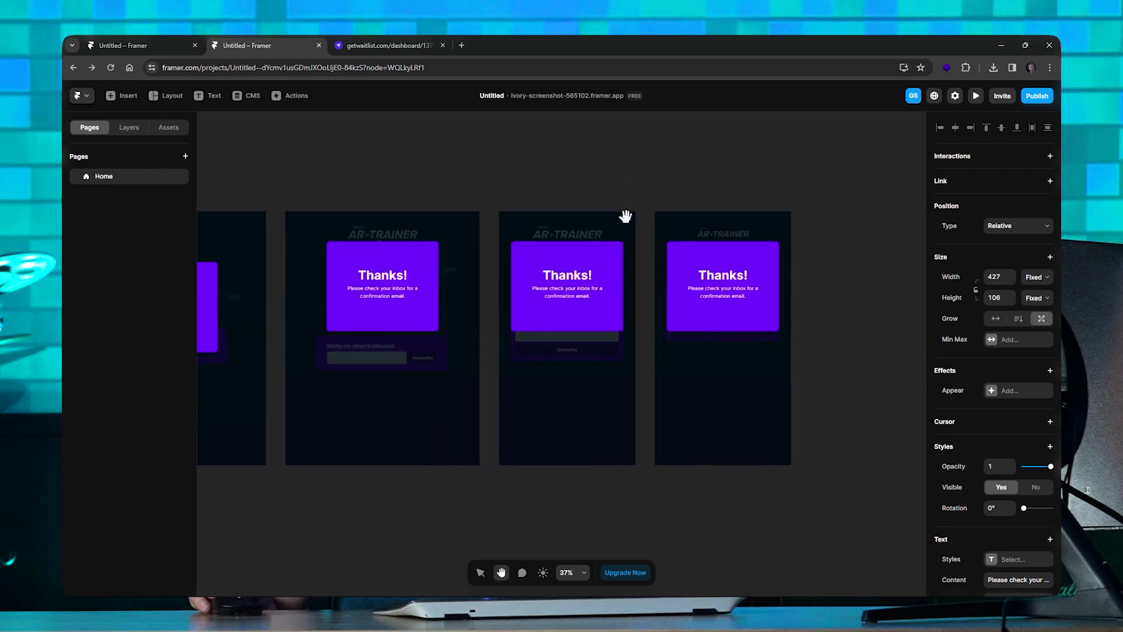
{"action": "scroll", "coordinate": [744, 220], "scroll_direction": "left", "scroll_amount": 10}
{"action": "key", "text": "v"}
{"action": "double_click", "coordinate": [642, 321]}
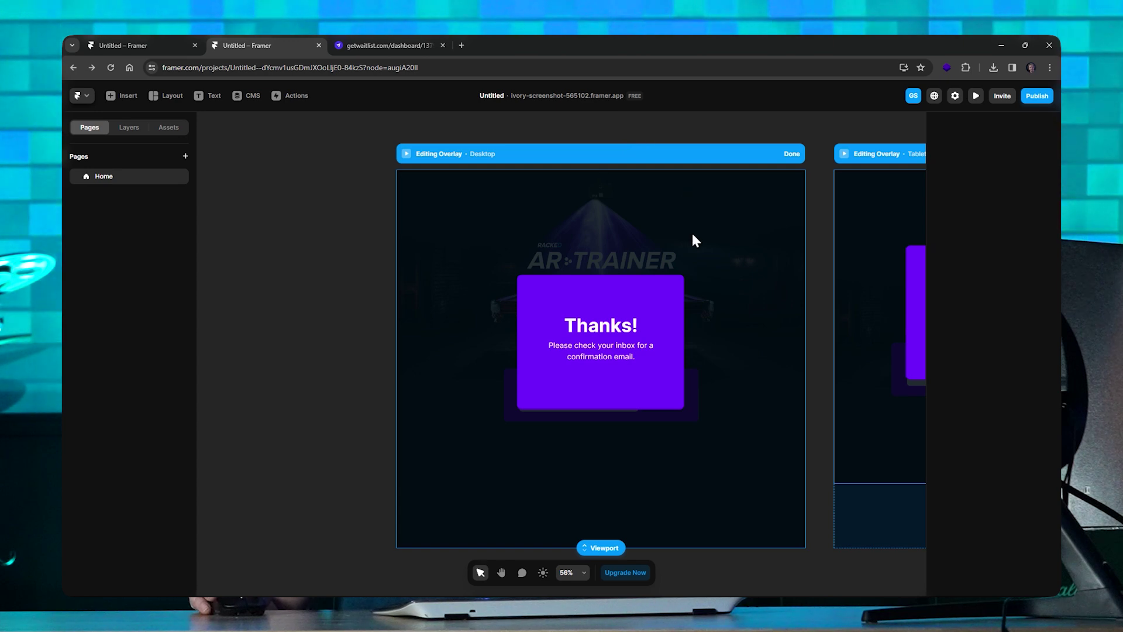
{"action": "left_click", "coordinate": [692, 235]}
{"action": "left_click", "coordinate": [698, 131]}
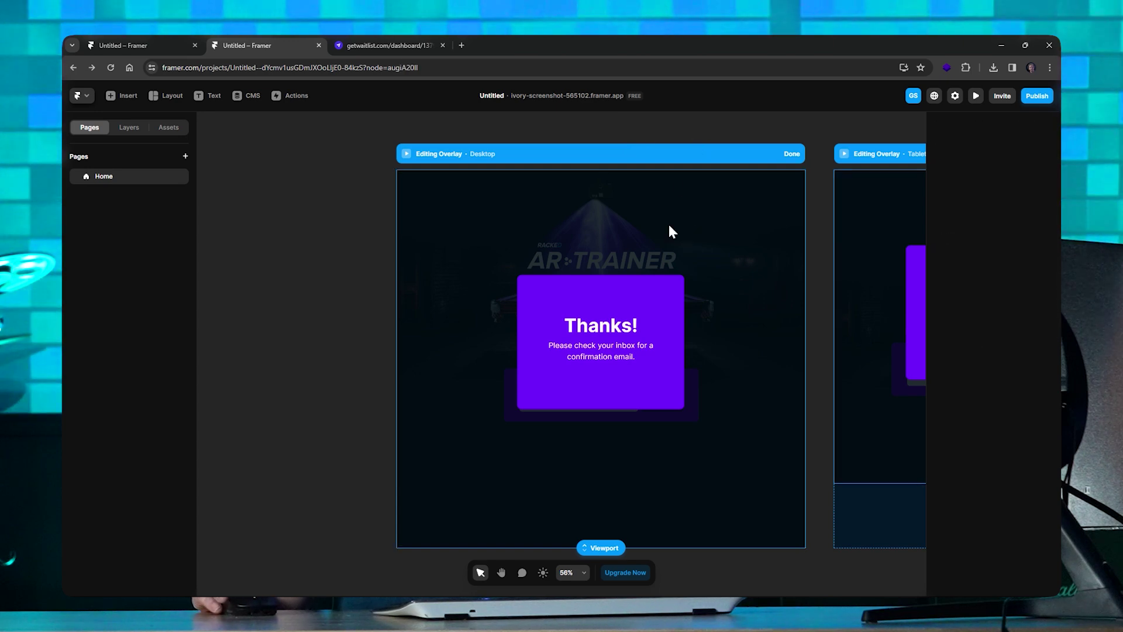